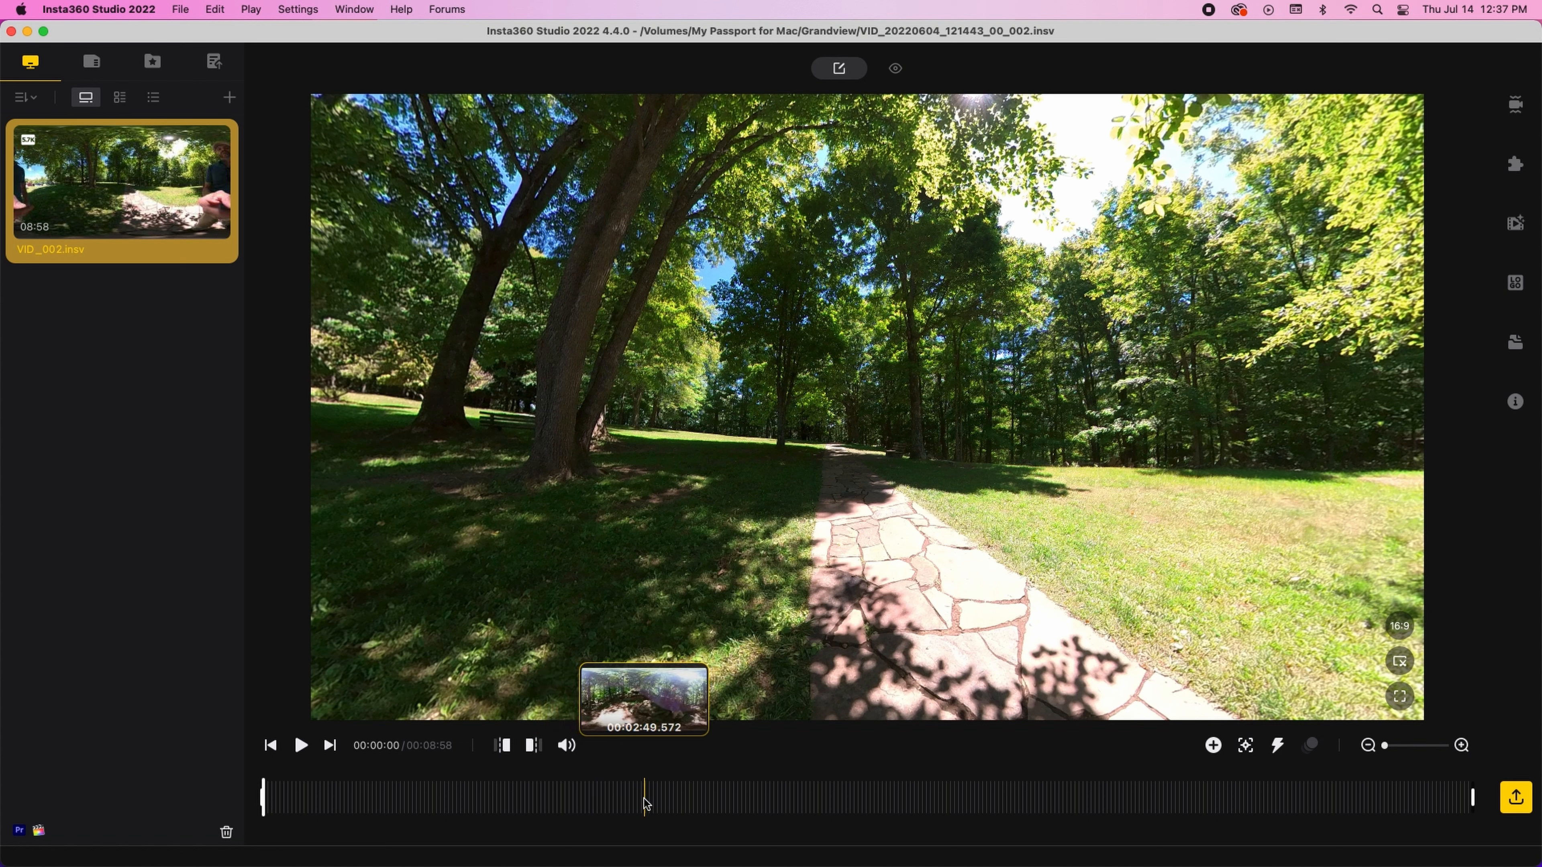
- Trim the start of the clip to the passage between the two boulders, about three minutes into the footage
{"action": "left_click", "coordinate": [644, 799]}
{"action": "left_click_drag", "start_coordinate": [645, 798], "coordinate": [672, 796]}
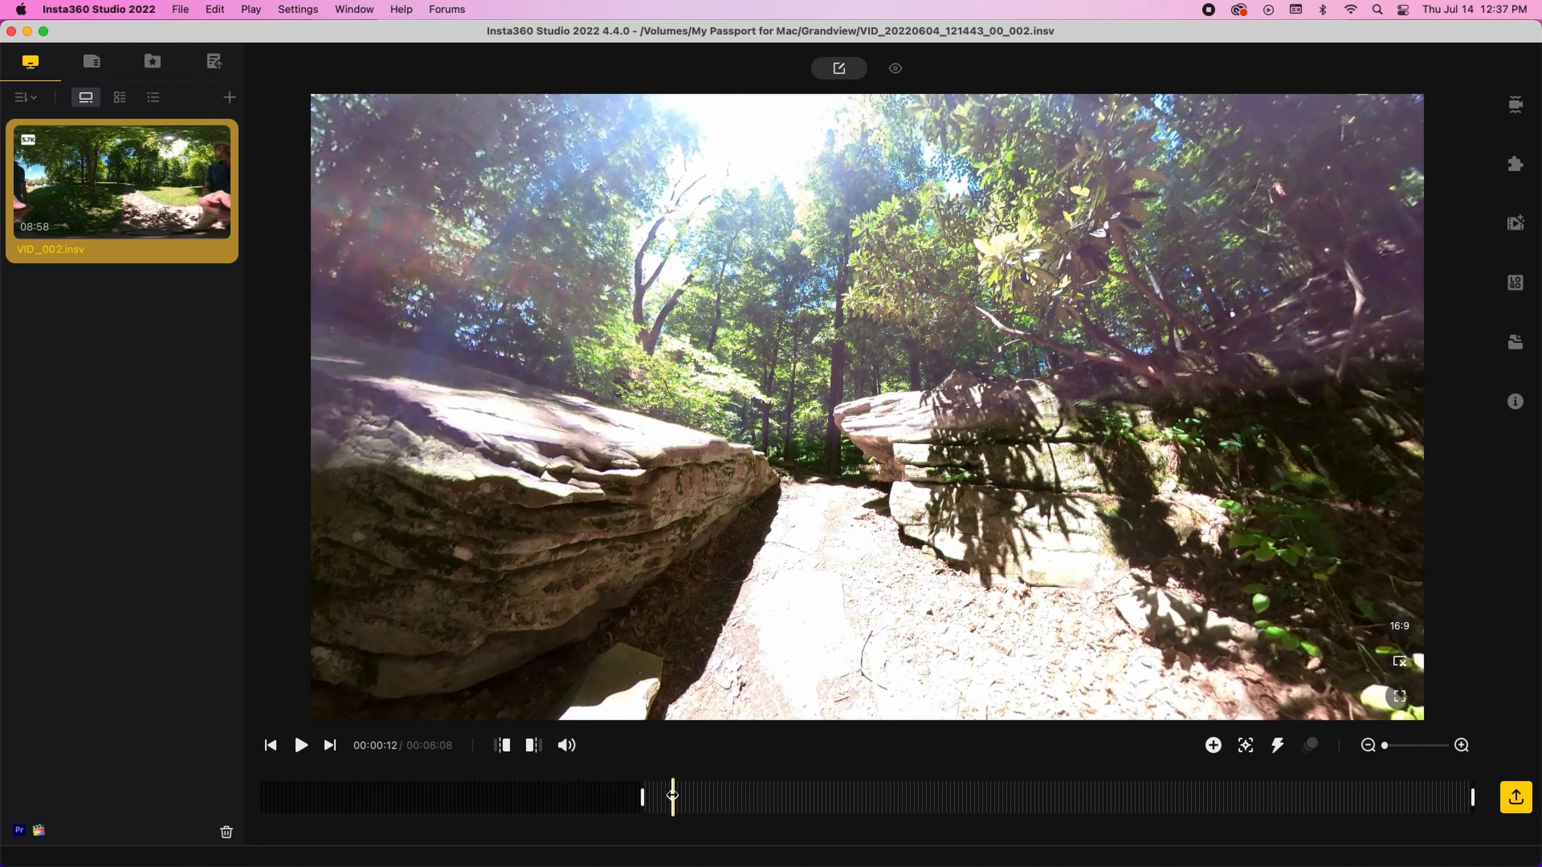
{"action": "left_click", "coordinate": [507, 750]}
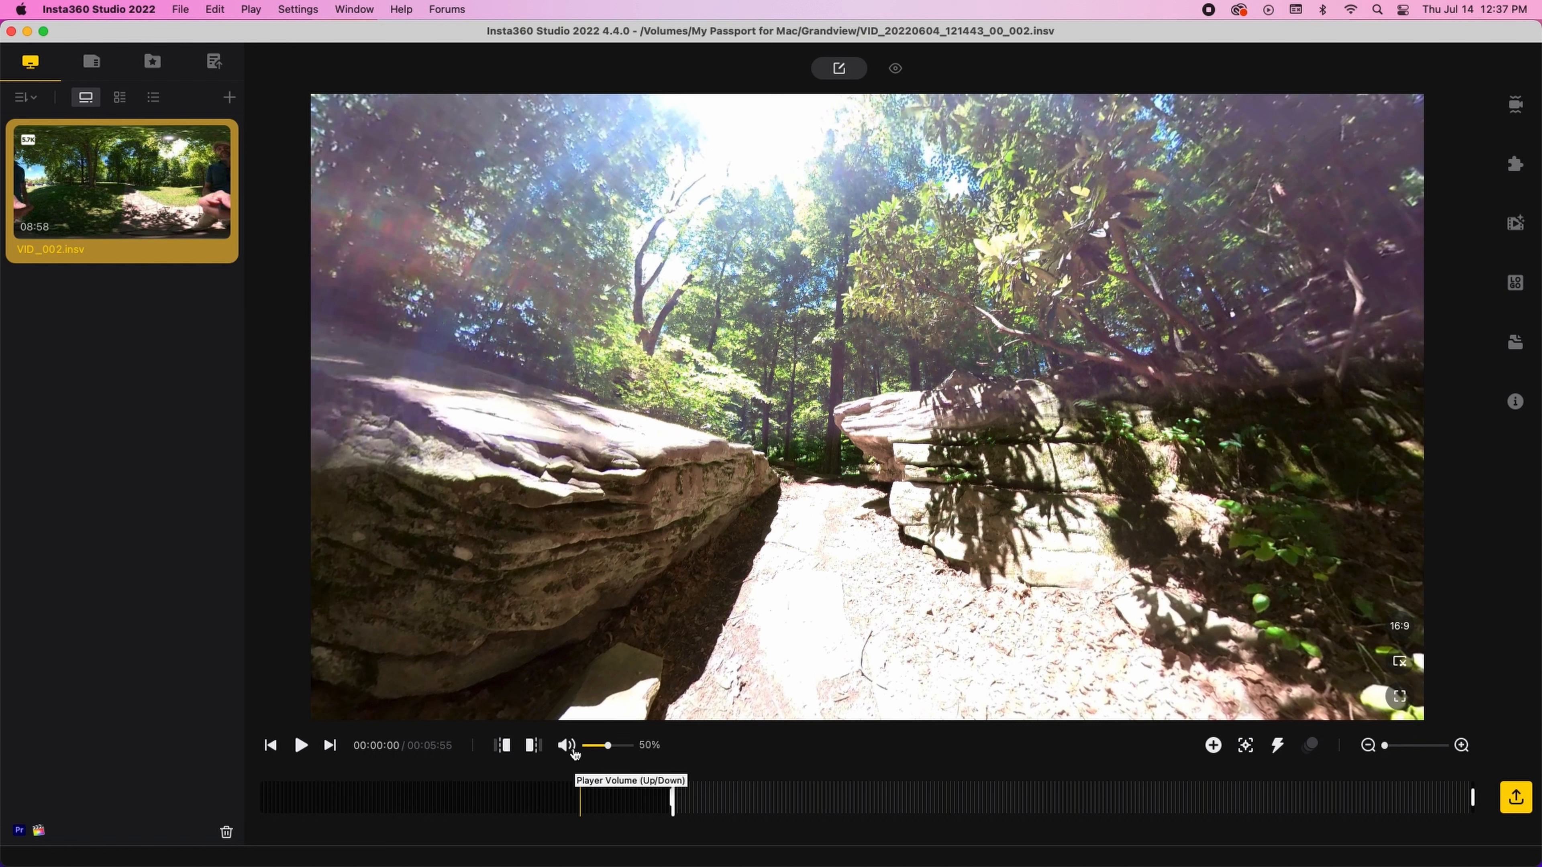
- Play the new opening briefly, and trim the clip's end at 00:04:46
{"action": "left_click", "coordinate": [301, 750]}
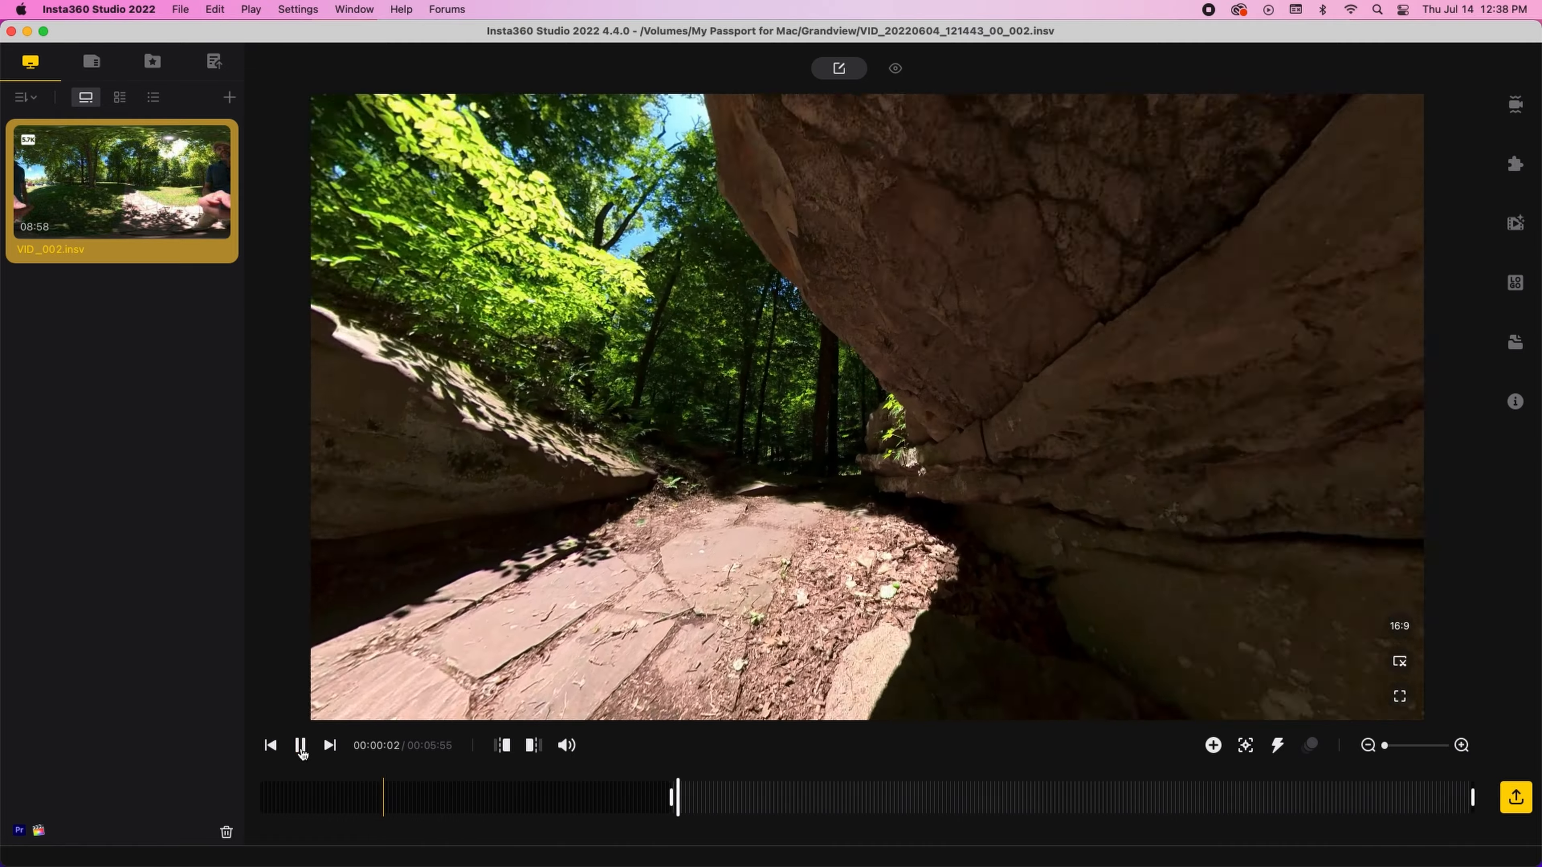
{"action": "left_click", "coordinate": [302, 750]}
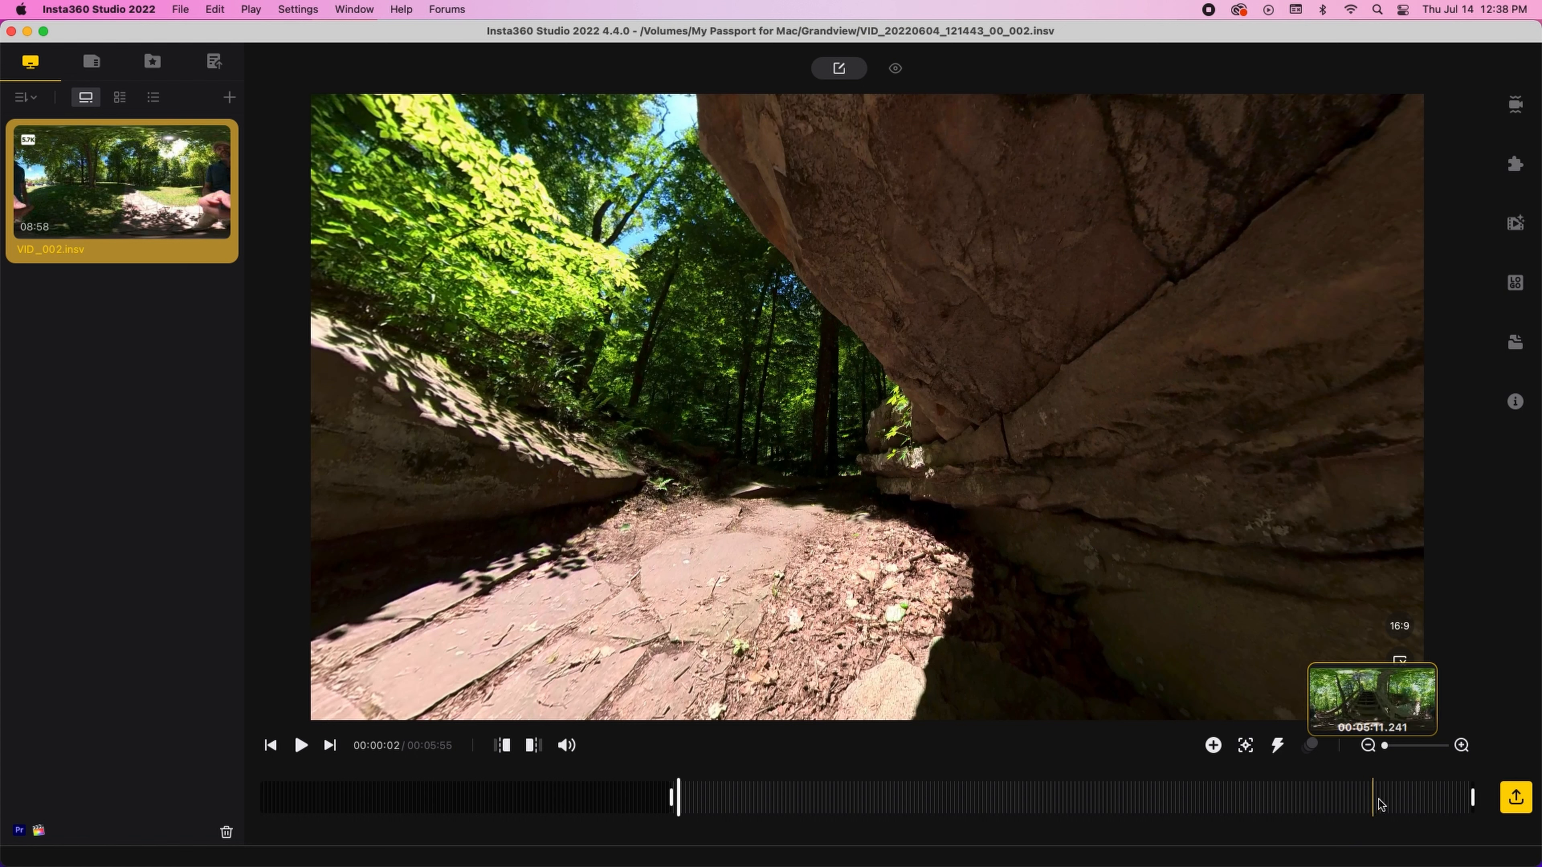
{"action": "left_click", "coordinate": [1315, 802]}
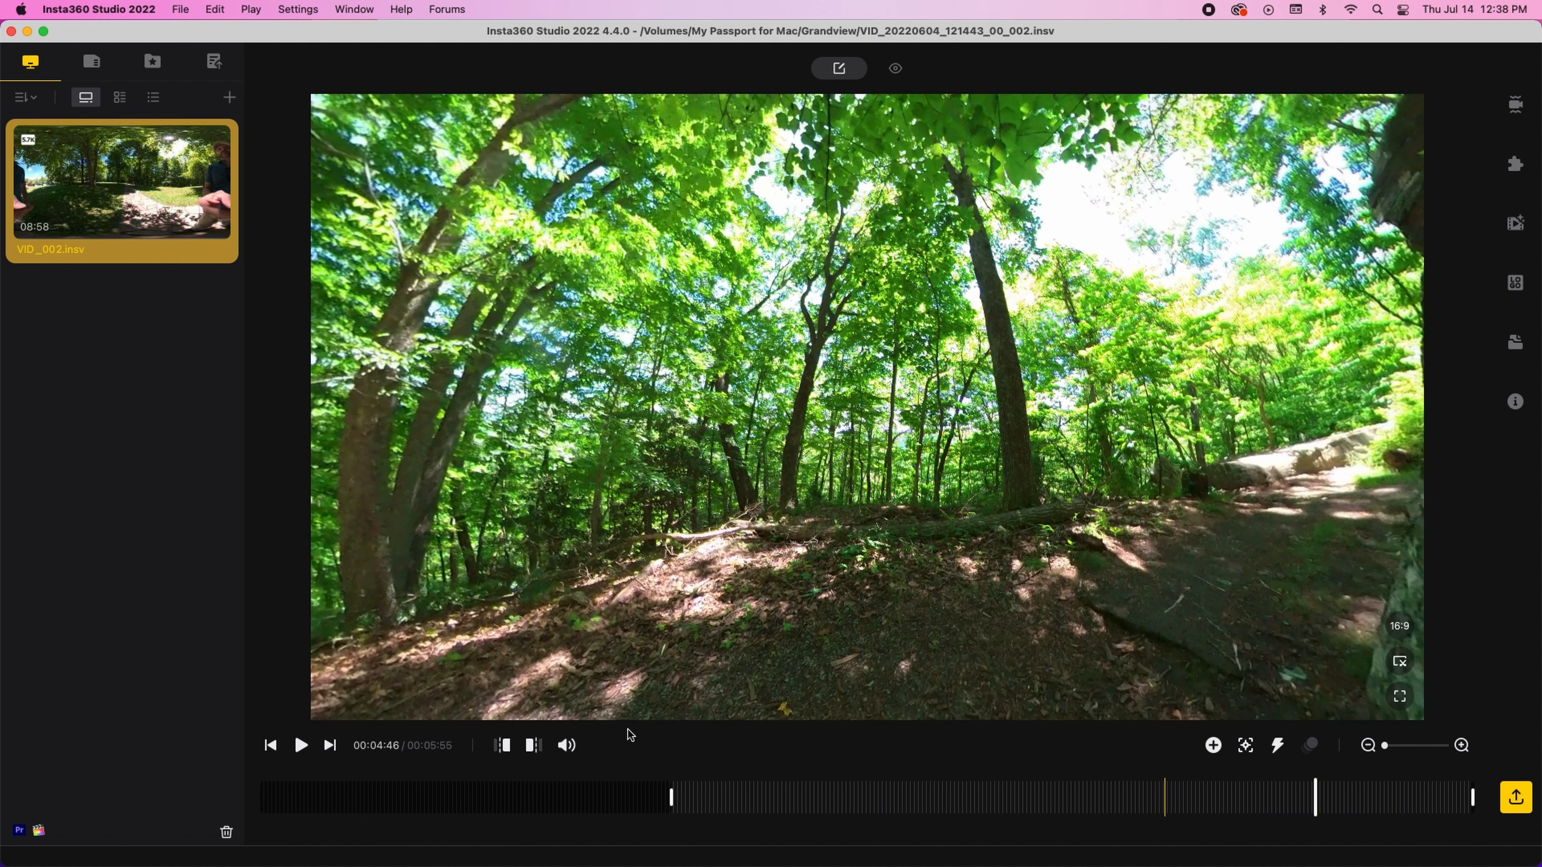
{"action": "left_click", "coordinate": [533, 747]}
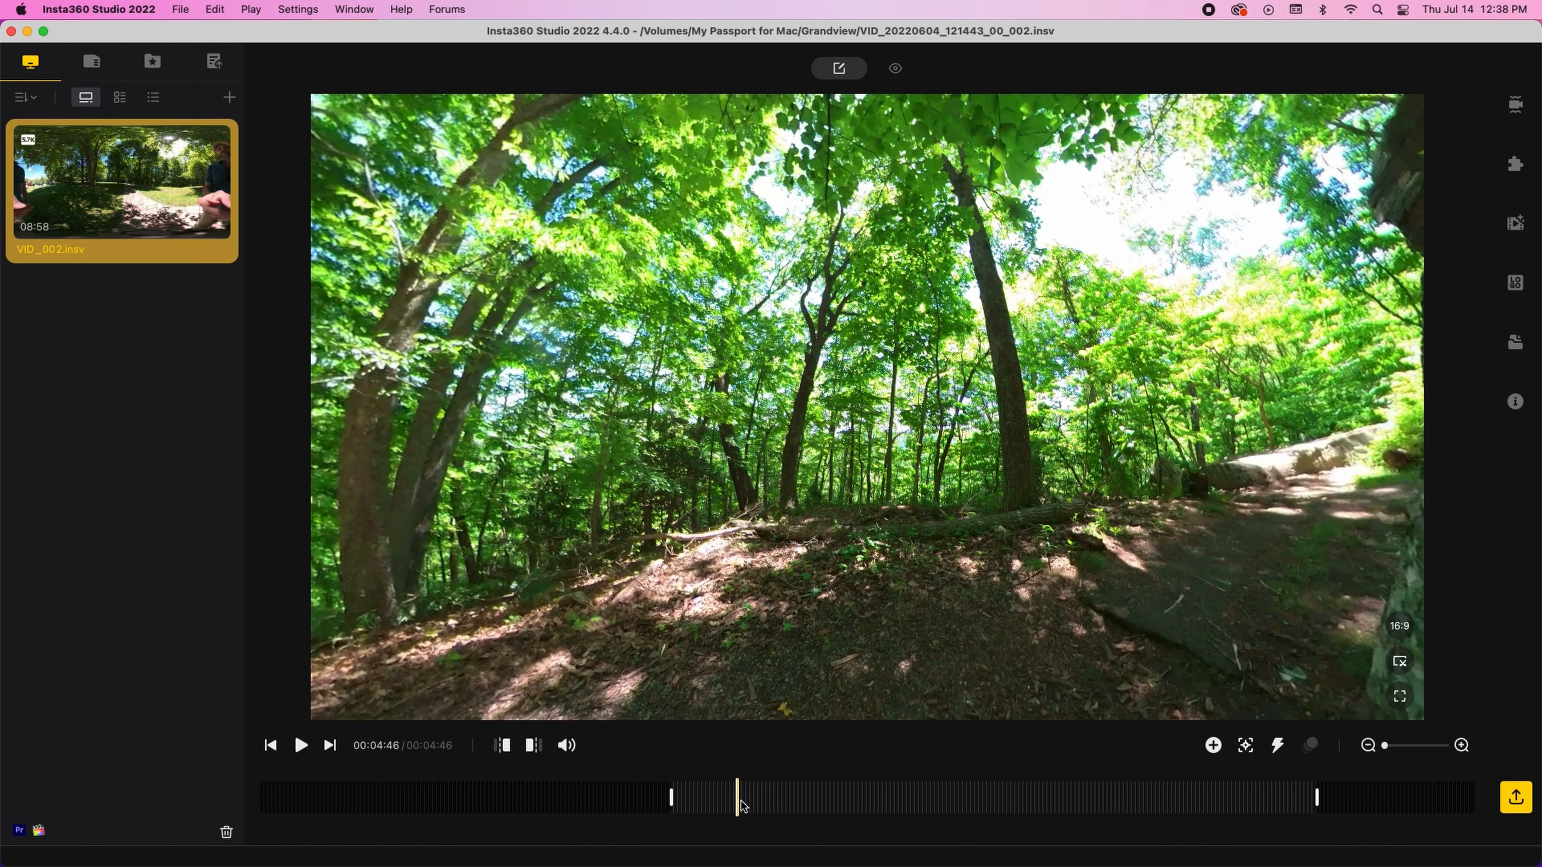
- Scrub through the trimmed range and play its first 10 seconds to check the cut
{"action": "left_click", "coordinate": [764, 799]}
{"action": "left_click_drag", "start_coordinate": [765, 801], "coordinate": [1020, 804]}
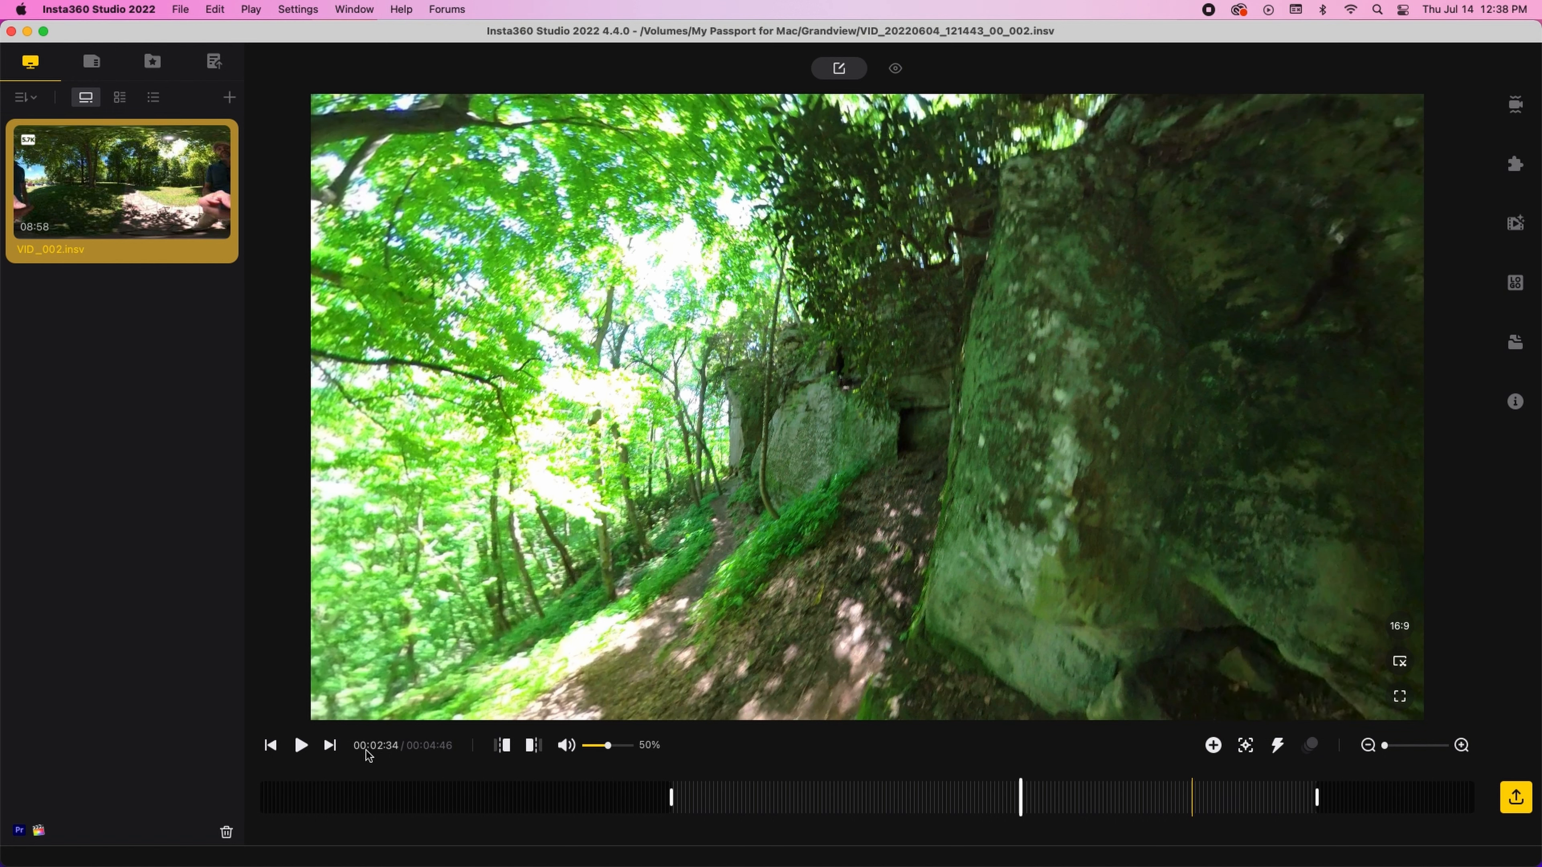
{"action": "left_click", "coordinate": [271, 747]}
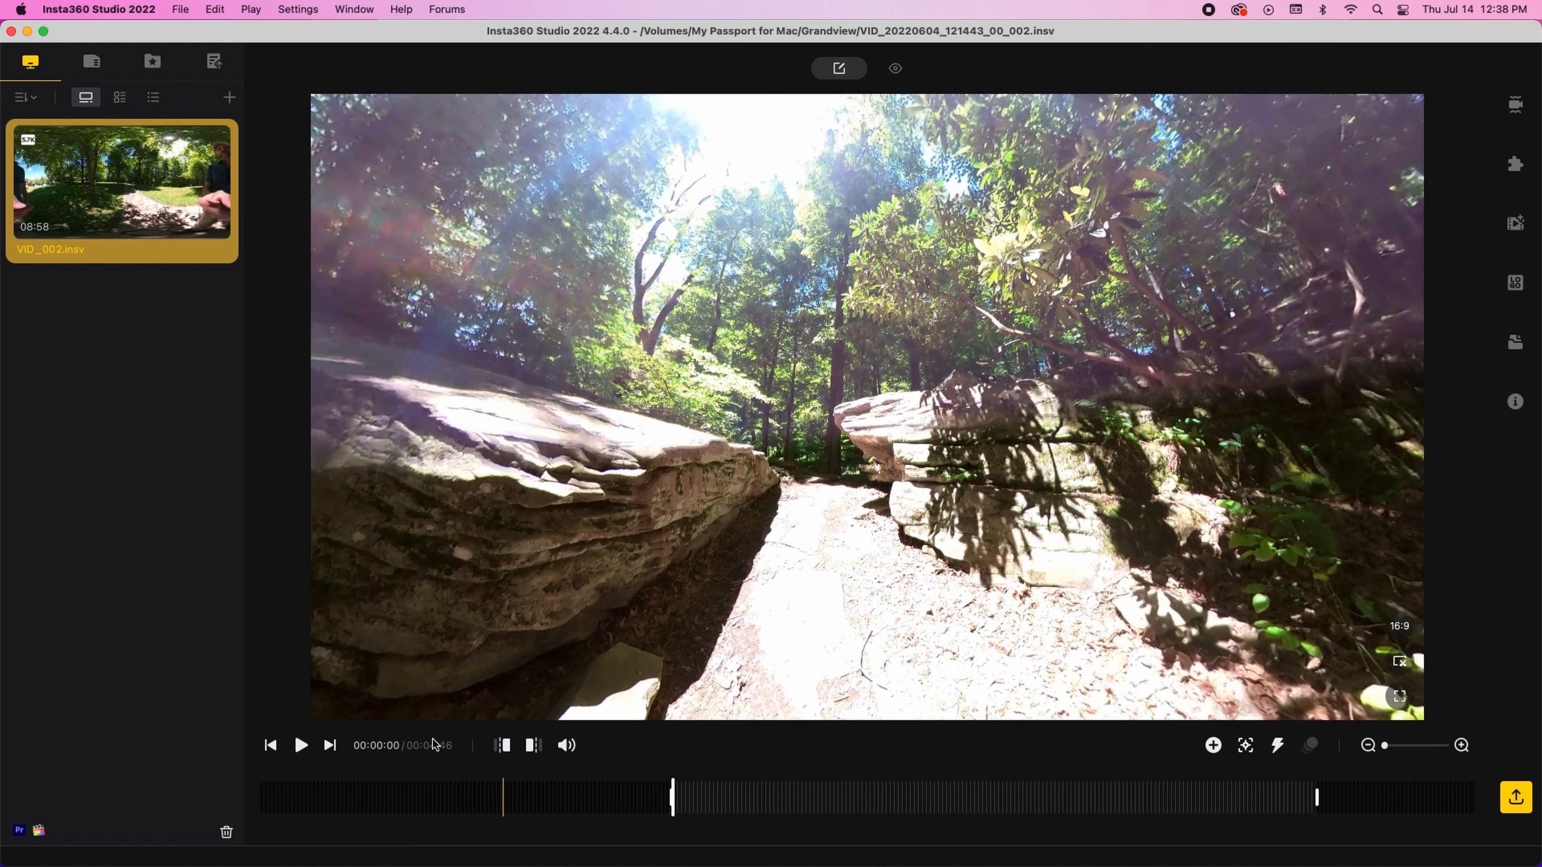
{"action": "left_click", "coordinate": [302, 746]}
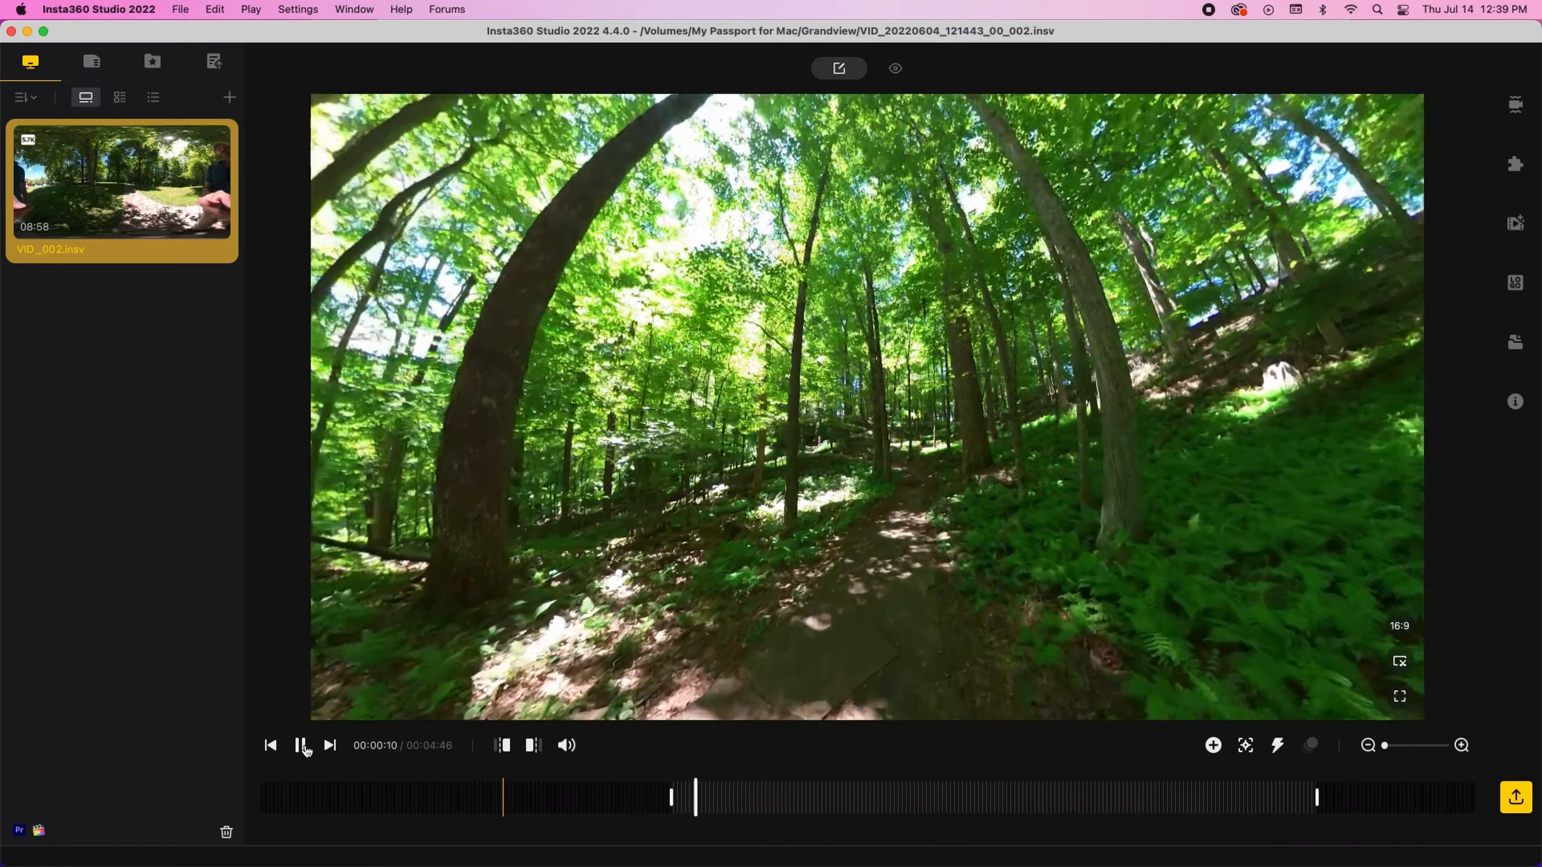
{"action": "left_click", "coordinate": [305, 749]}
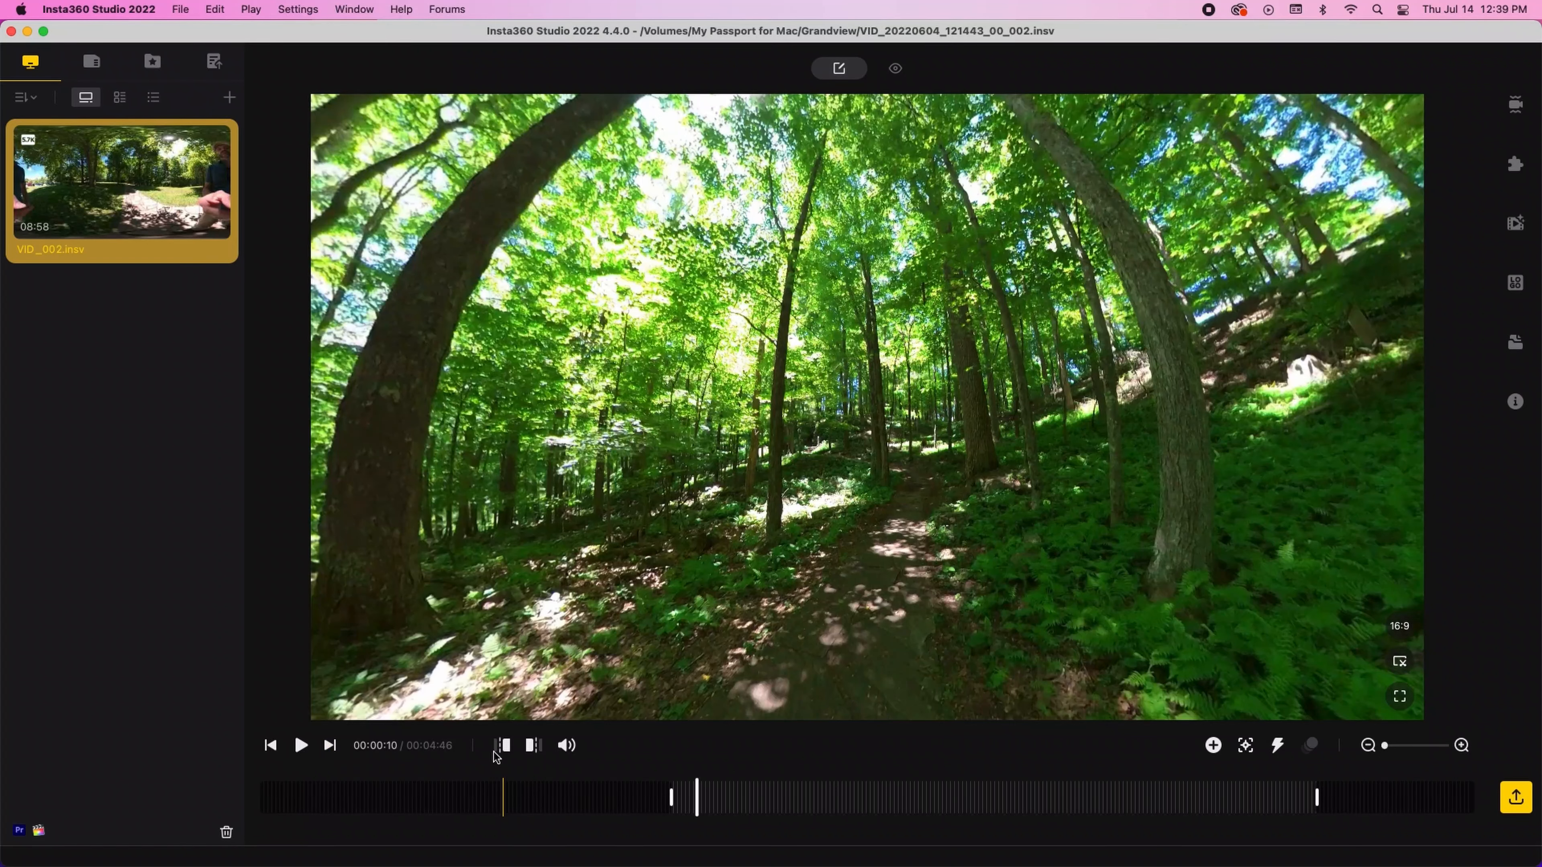
- Try the 1:1 aspect ratio on the clip and return it to 16:9
{"action": "left_click", "coordinate": [1402, 628]}
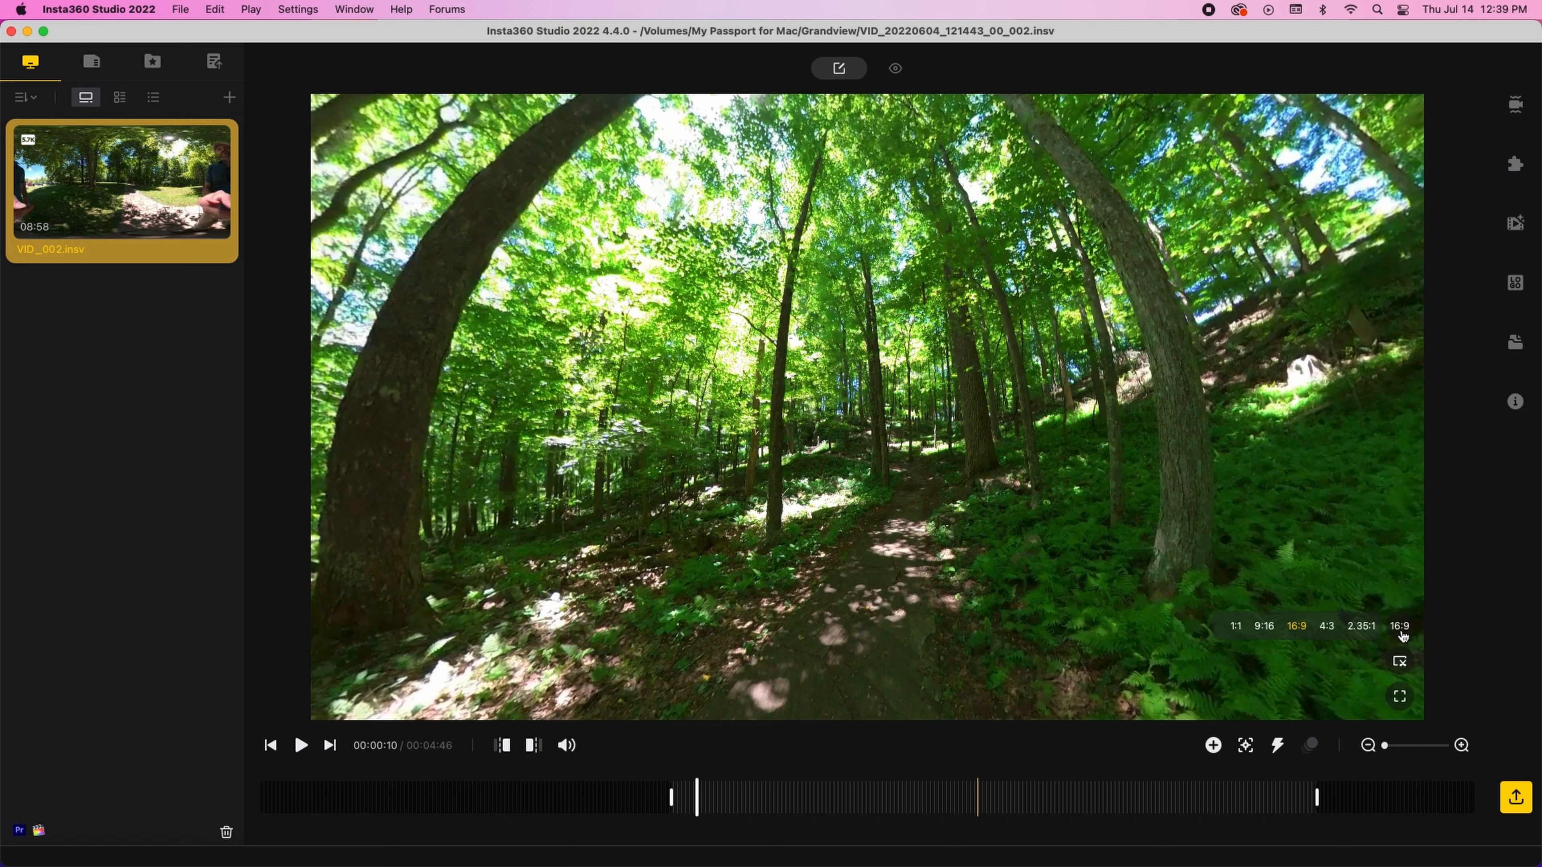
{"action": "left_click", "coordinate": [1237, 628]}
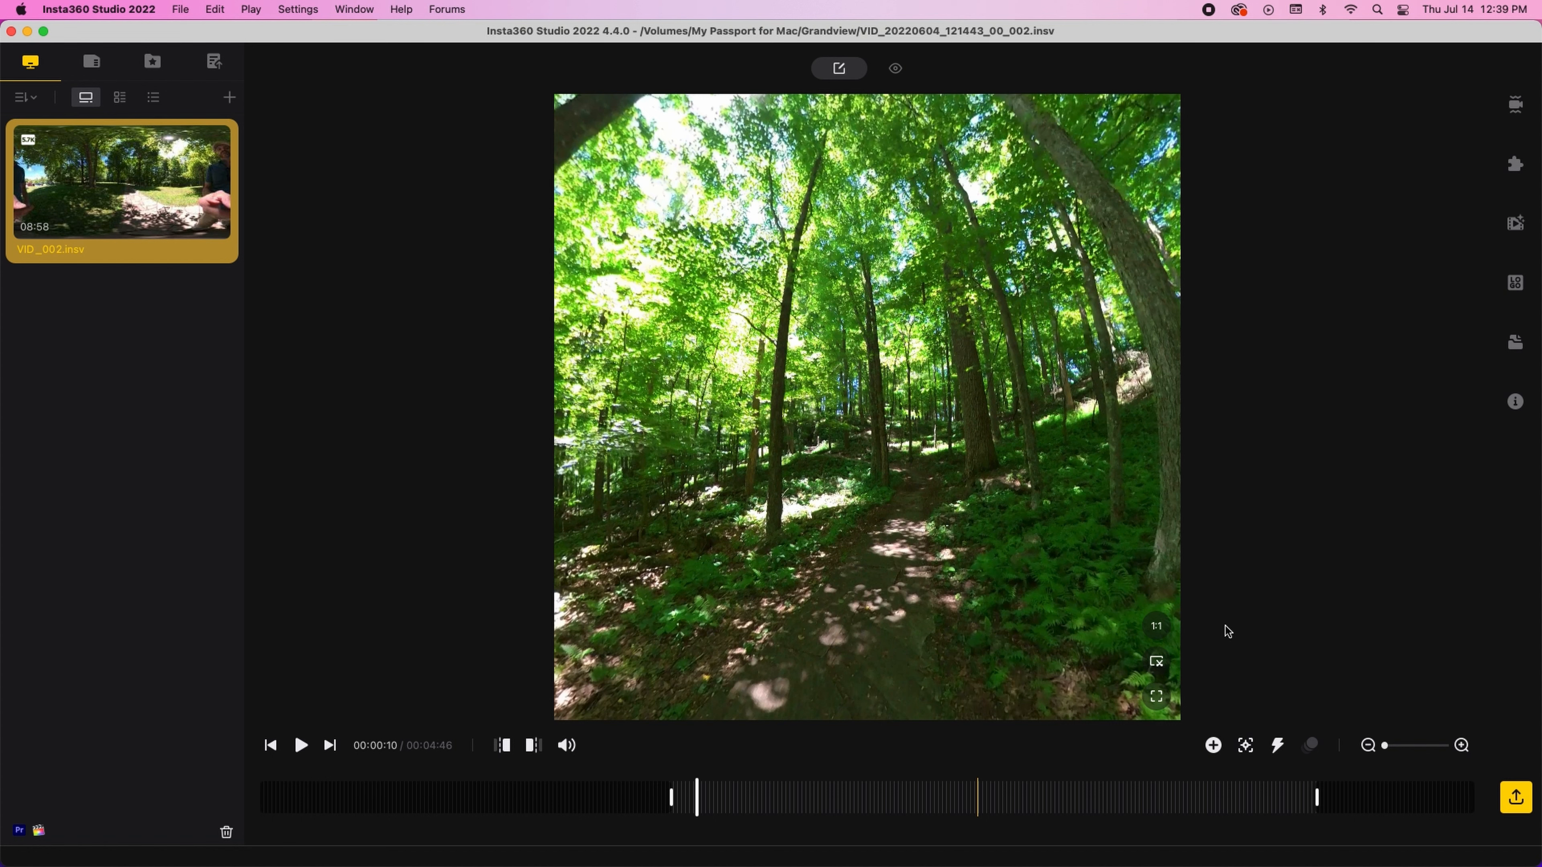
{"action": "left_click", "coordinate": [1157, 627]}
{"action": "left_click", "coordinate": [1054, 627]}
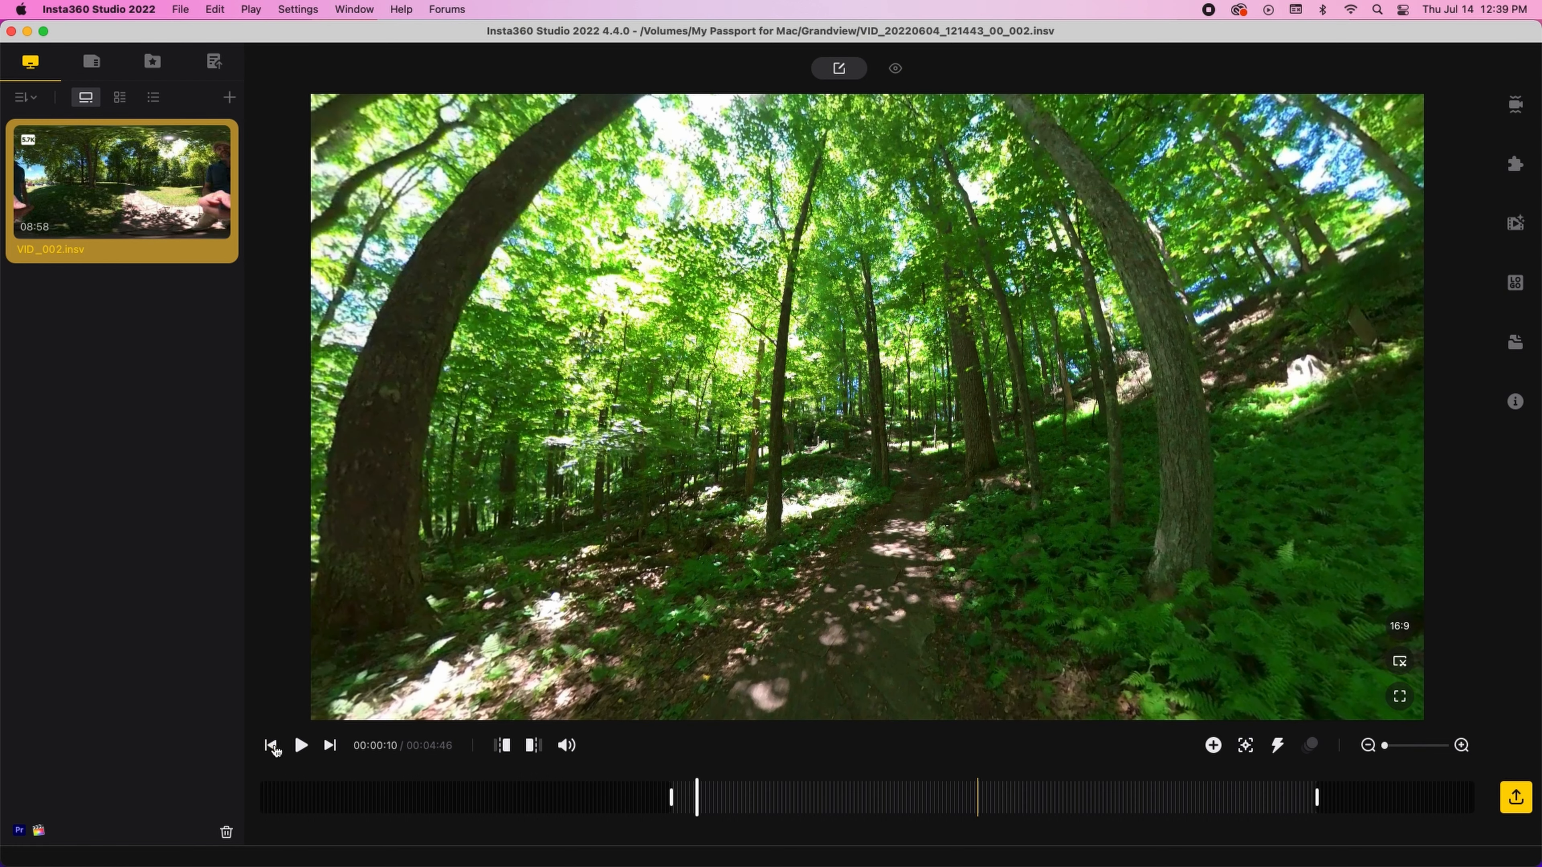
- Add a keyframe at the start of the trimmed clip, with the view panned to about 177.1° and an 86.2° field of view
{"action": "left_click", "coordinate": [270, 746]}
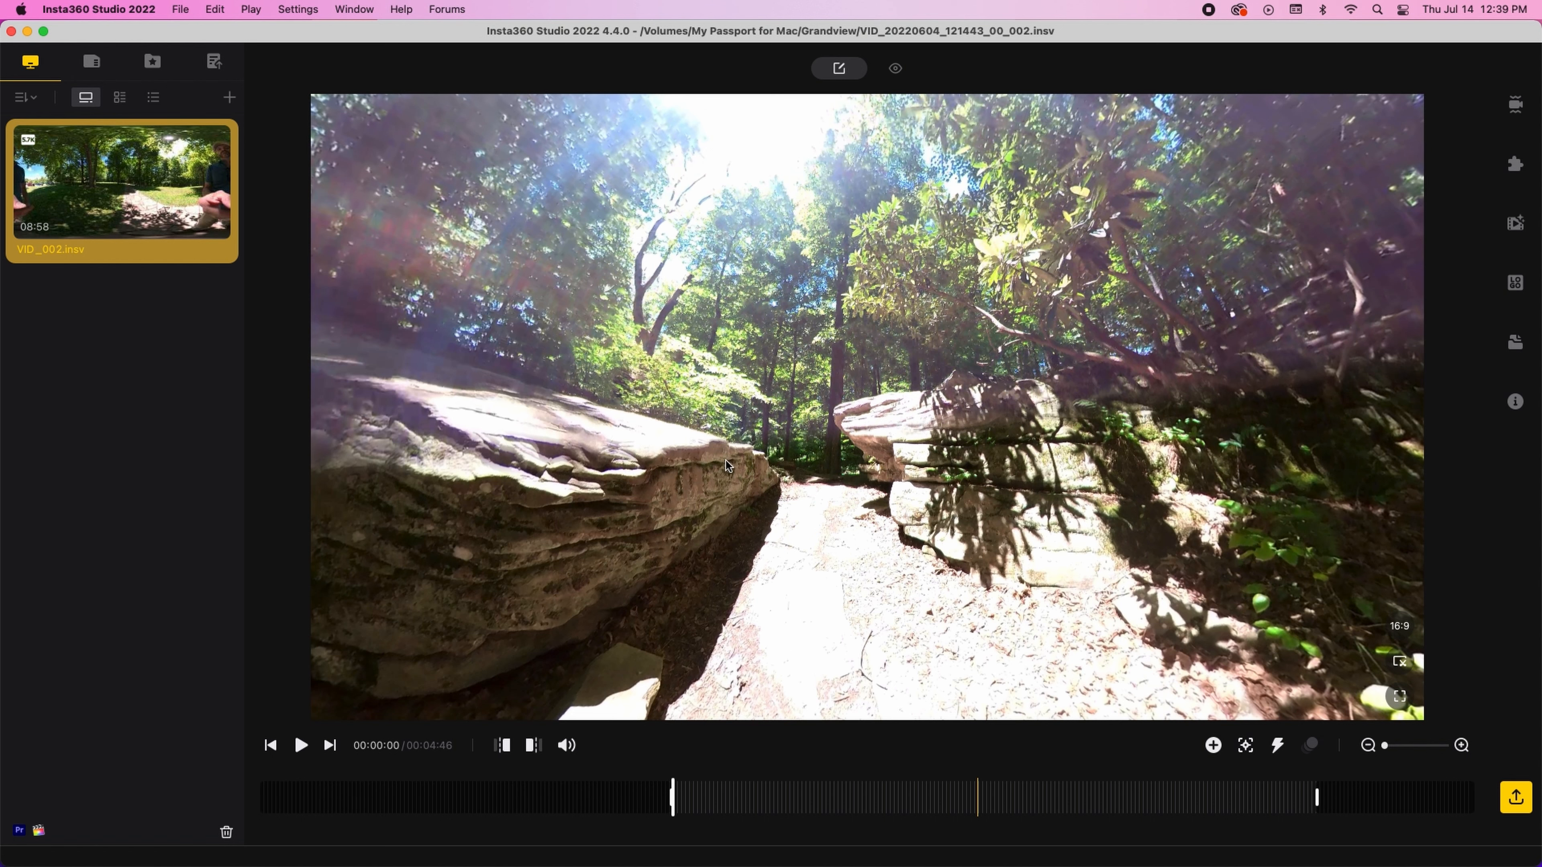
{"action": "left_click_drag", "start_coordinate": [813, 522], "coordinate": [1030, 688]}
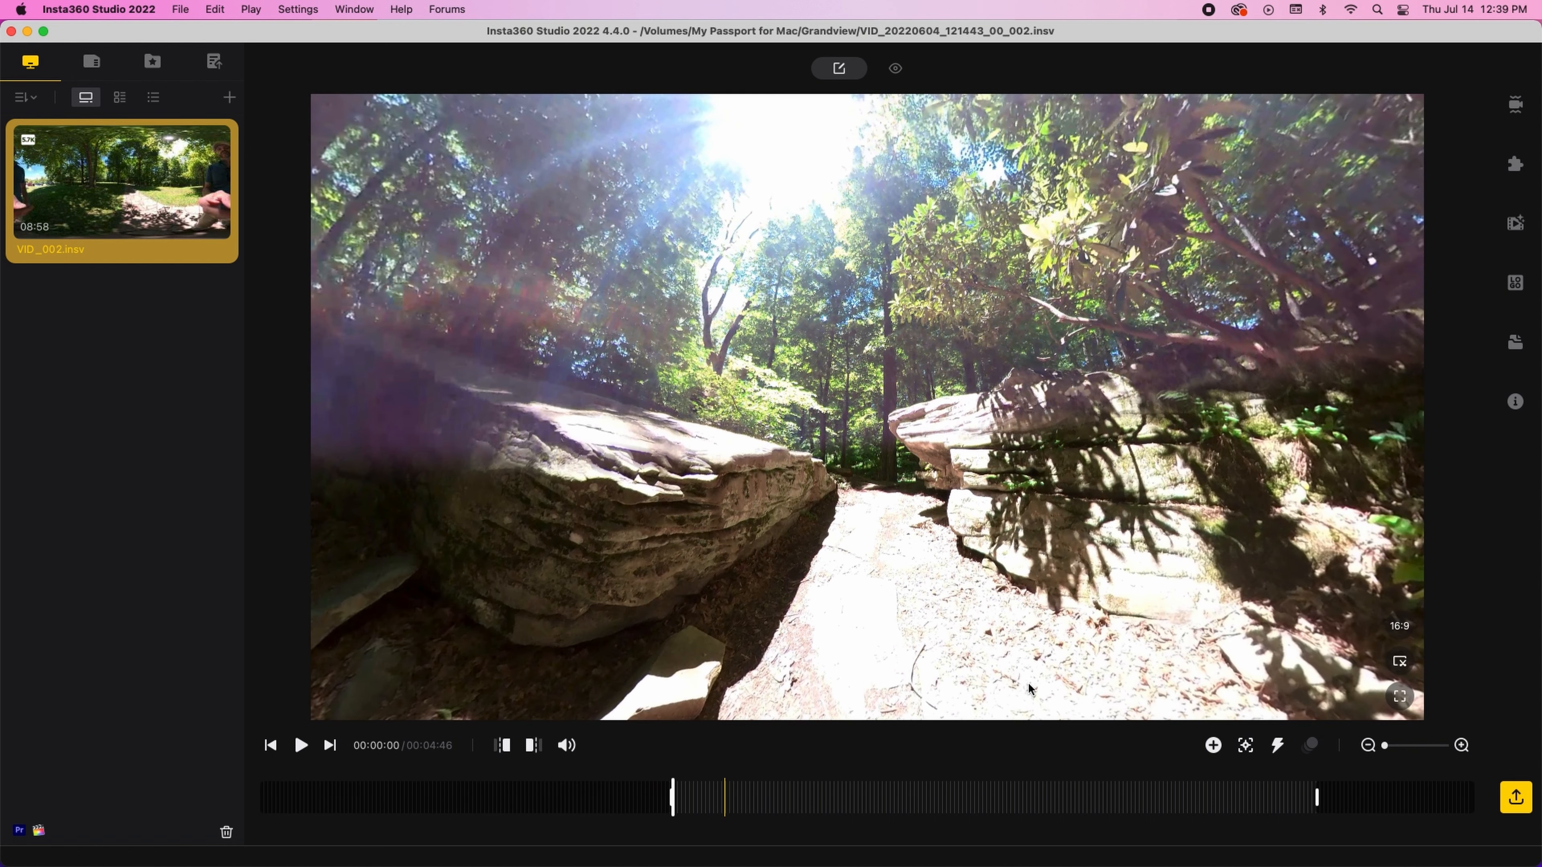
{"action": "left_click", "coordinate": [1213, 746]}
{"action": "left_click_drag", "start_coordinate": [885, 479], "coordinate": [872, 414]}
{"action": "scroll", "coordinate": [871, 415], "scroll_direction": "up", "scroll_amount": 5}
{"action": "scroll", "coordinate": [871, 414], "scroll_direction": "down", "scroll_amount": 5}
{"action": "scroll", "coordinate": [872, 418], "scroll_direction": "down", "scroll_amount": 1}
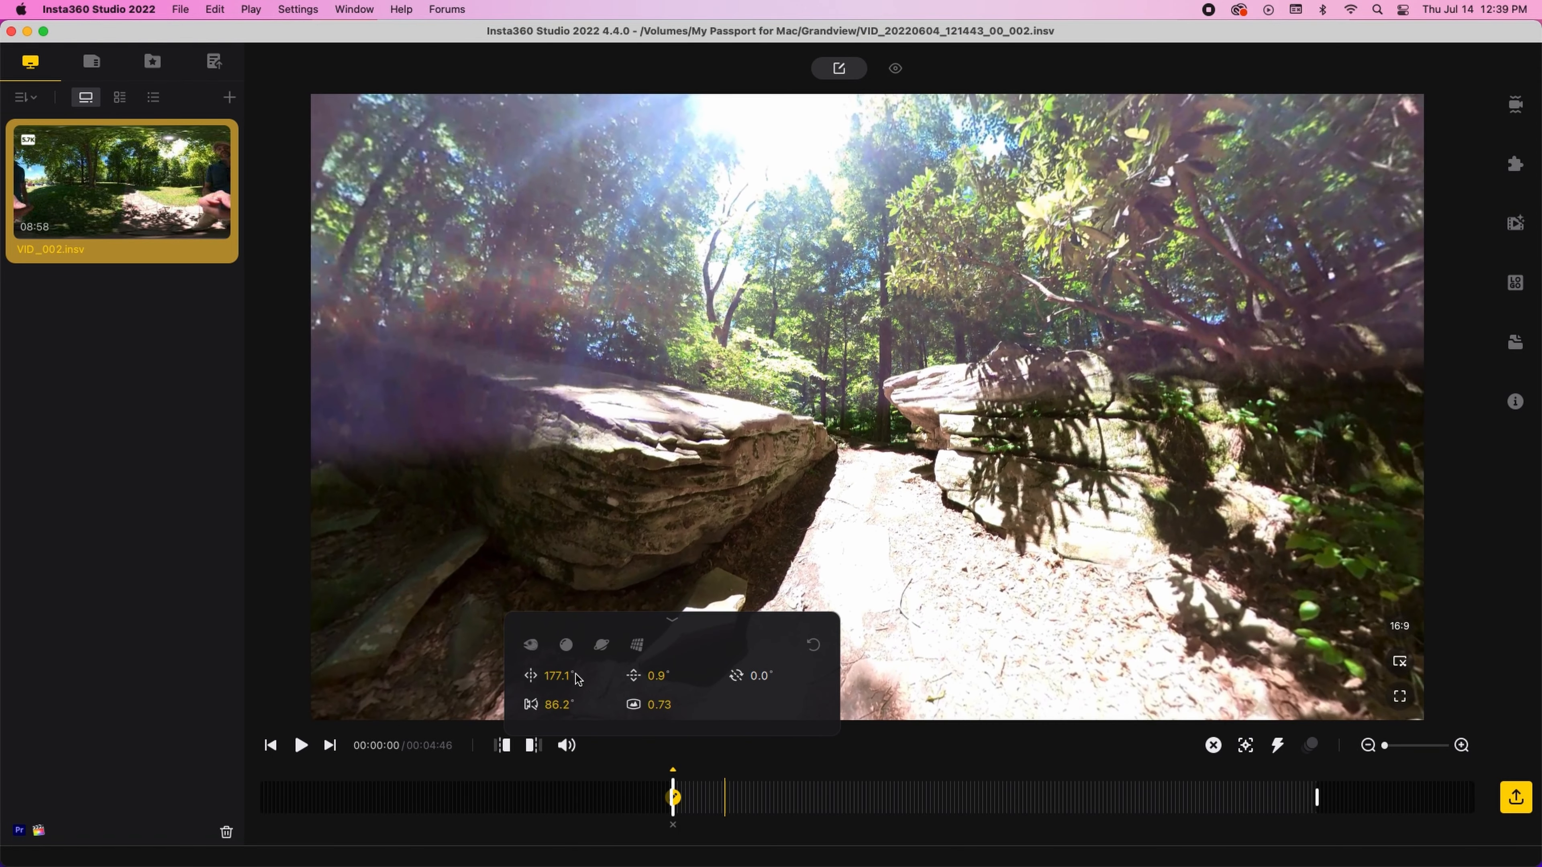
- Set the opening keyframe's tilt to 8° and apply the Natural View perspective
{"action": "left_click_drag", "start_coordinate": [656, 679], "coordinate": [662, 678]}
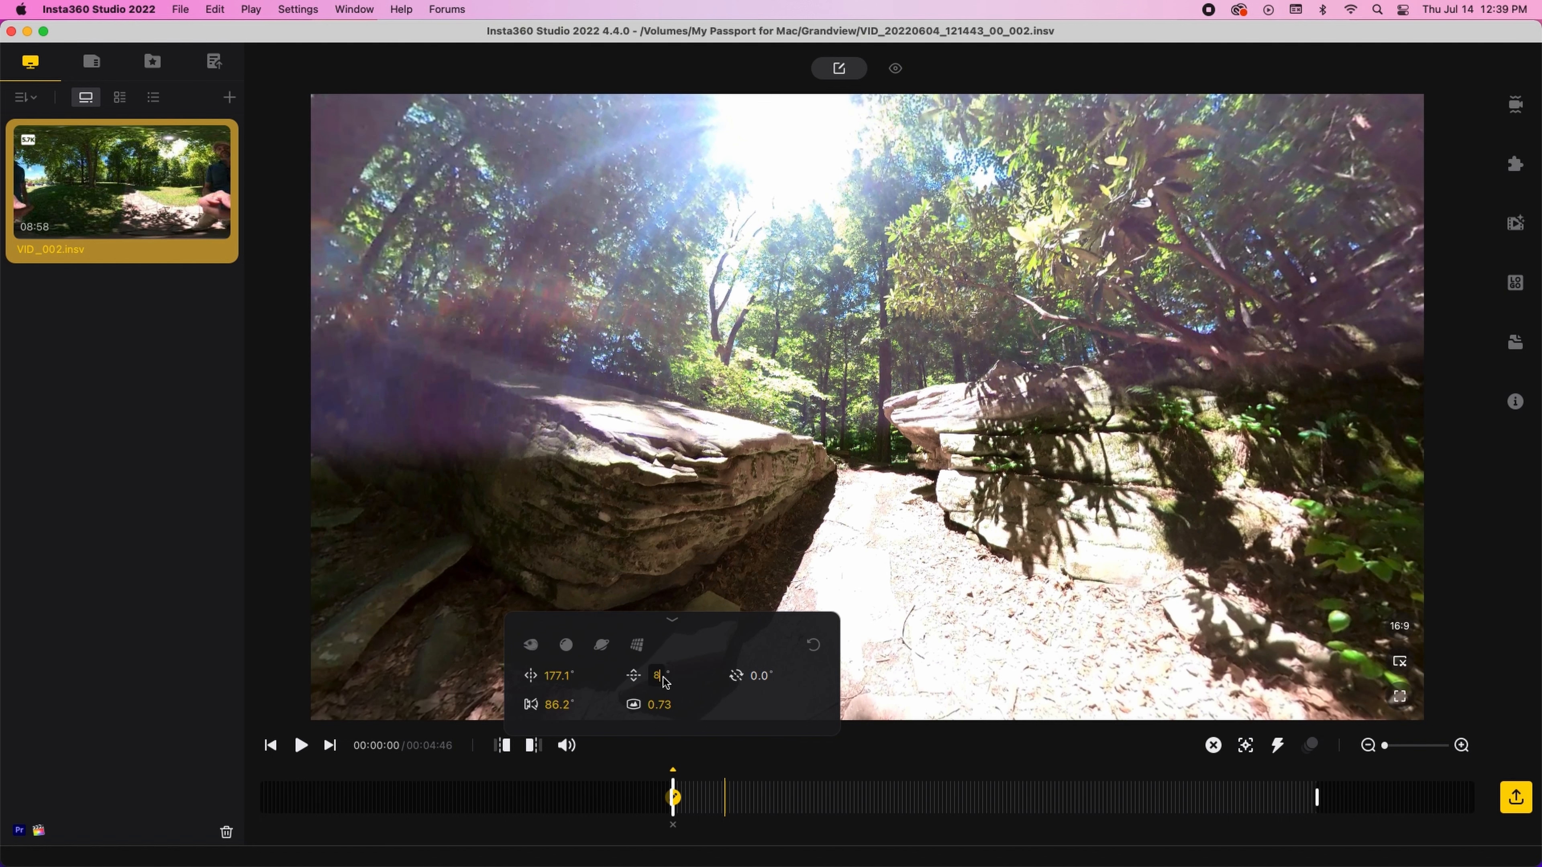
{"action": "key", "text": "Return"}
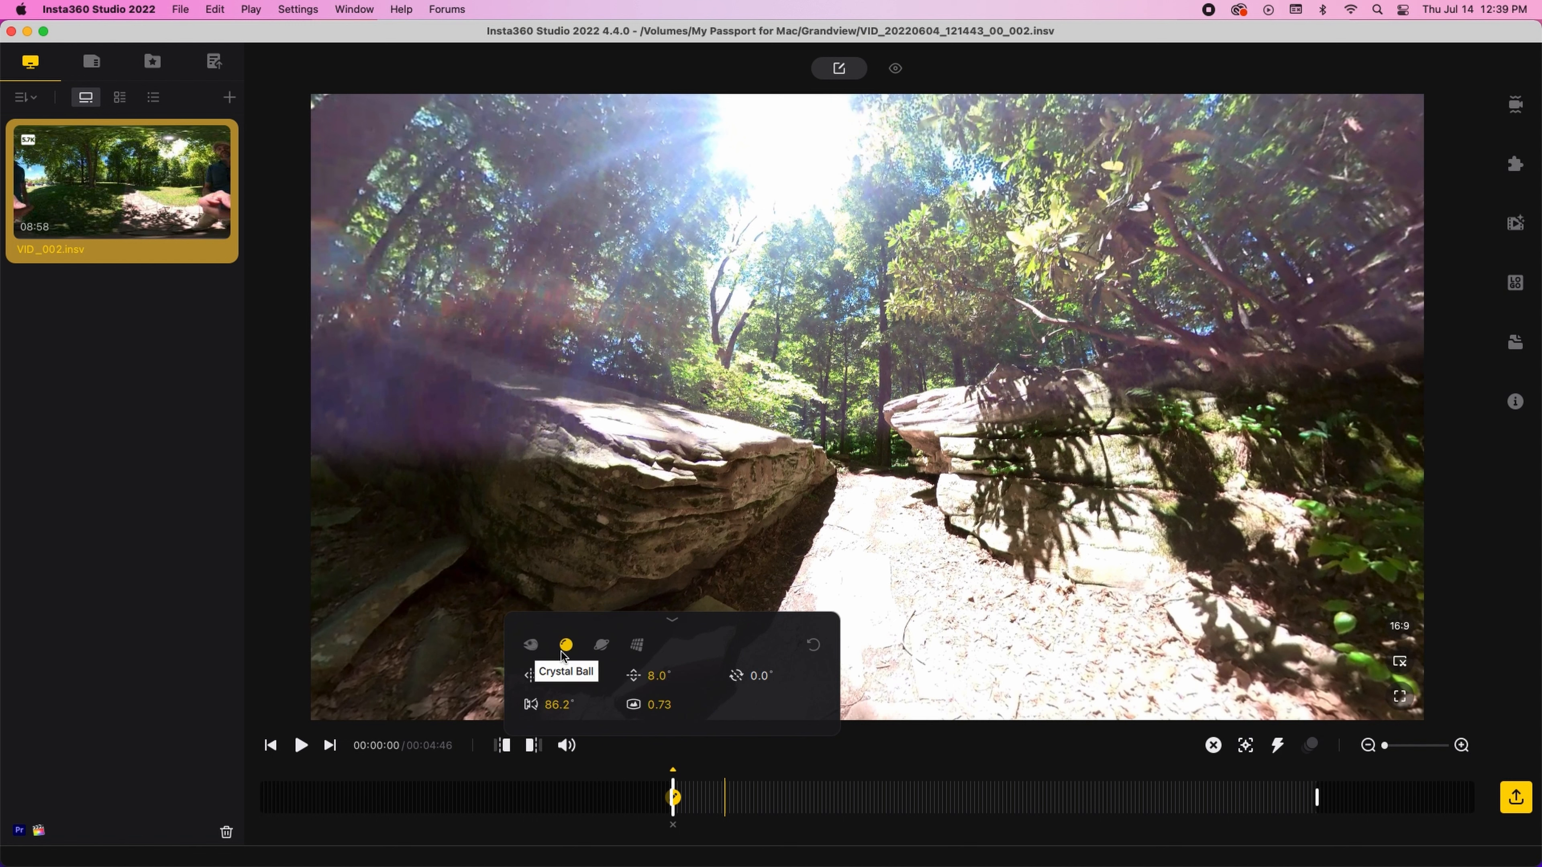
{"action": "left_click", "coordinate": [636, 648]}
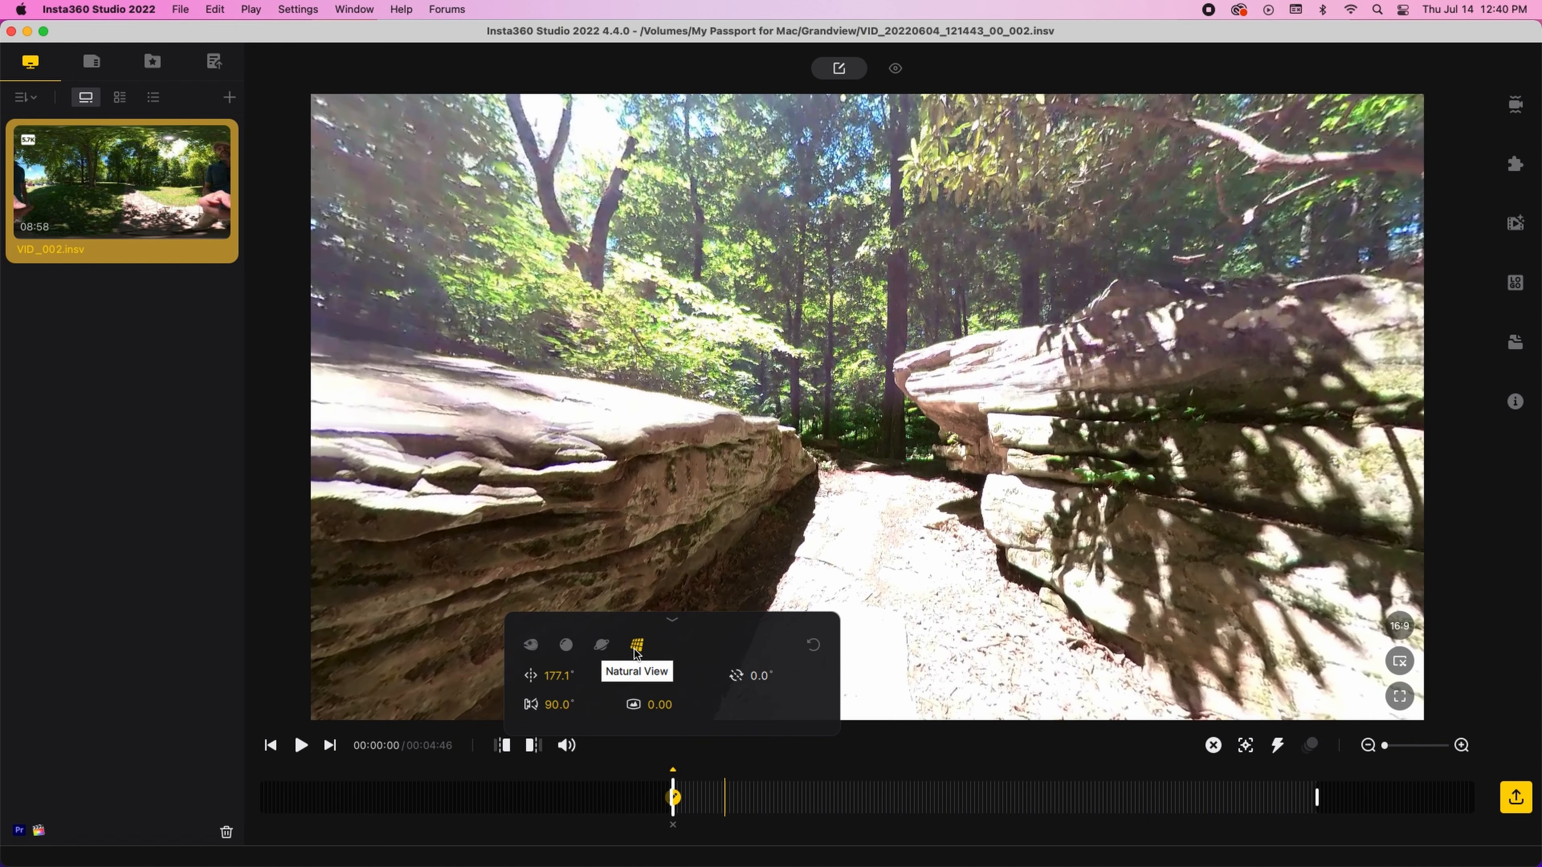
- Add a keyframe at 00:00:26 and aim its view along the path, with pan about 201.3° and tilt about -6.7°
{"action": "left_click", "coordinate": [299, 746]}
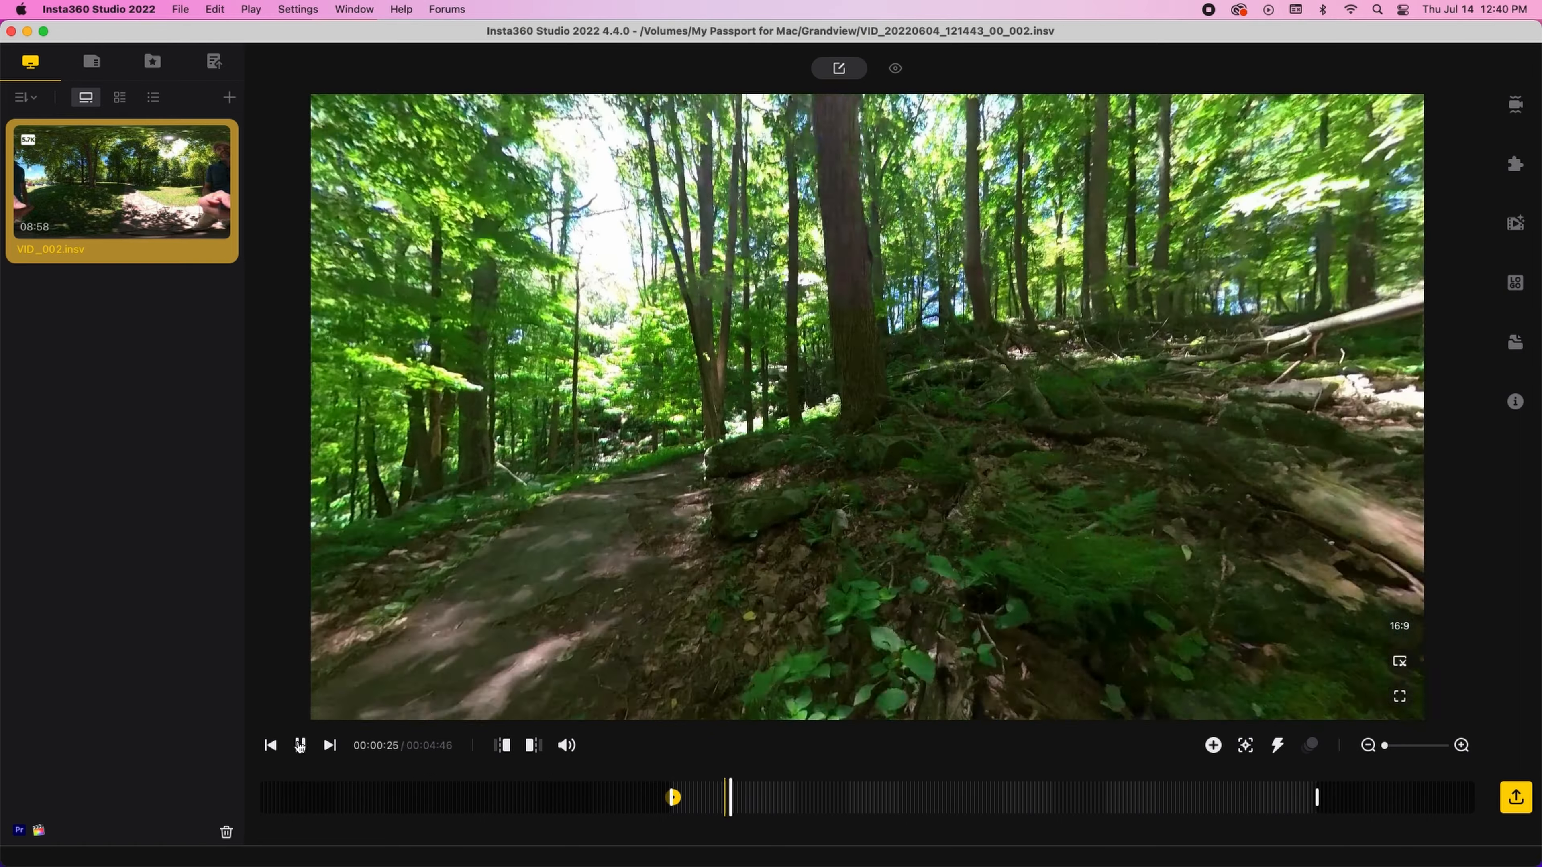
{"action": "left_click", "coordinate": [300, 746]}
{"action": "left_click", "coordinate": [1215, 747]}
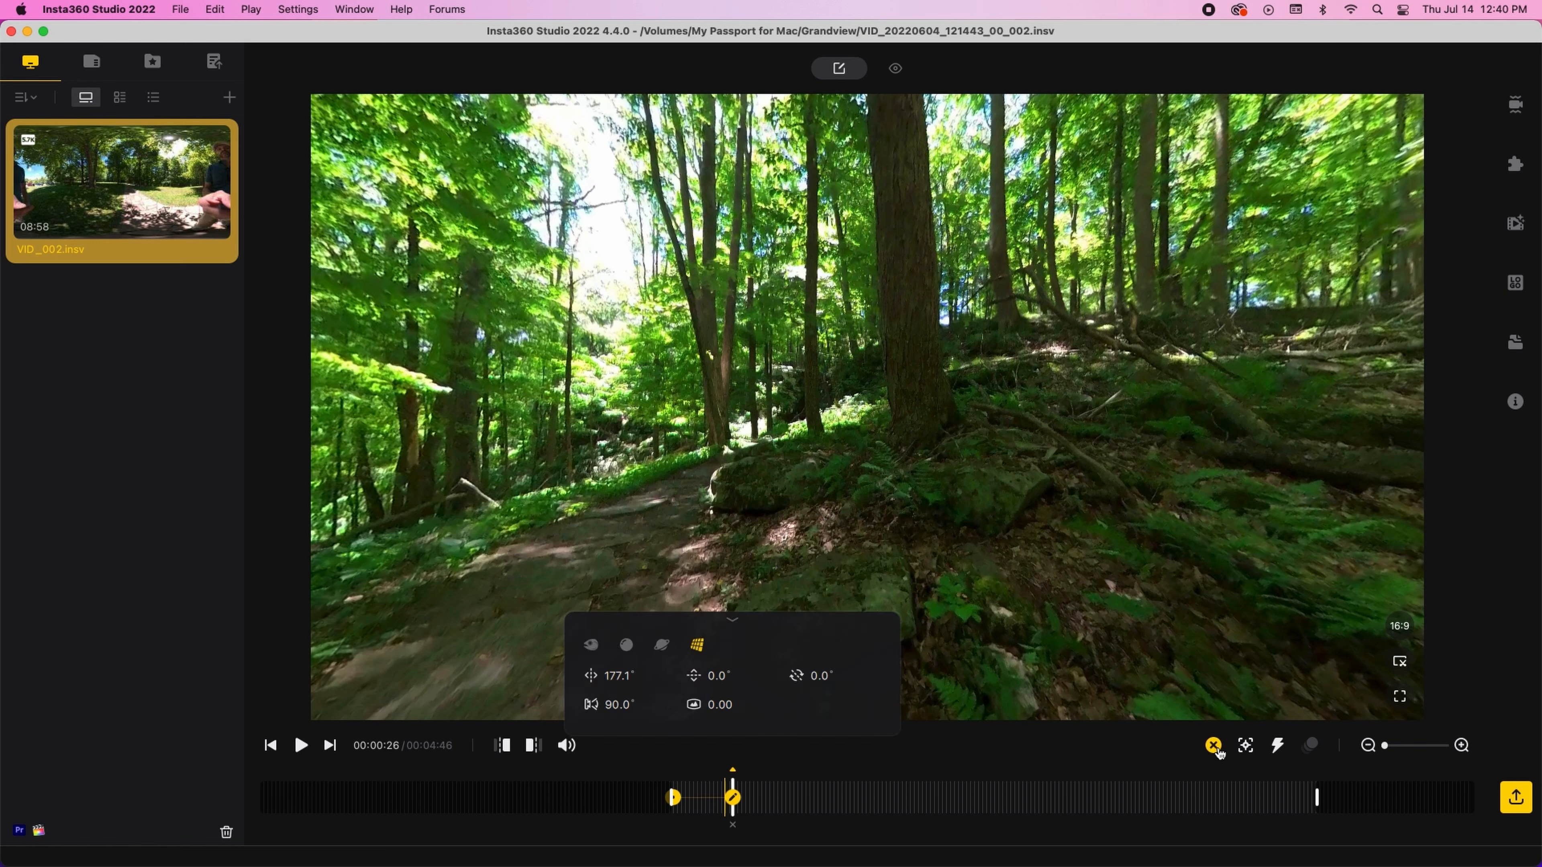
{"action": "left_click_drag", "start_coordinate": [755, 540], "coordinate": [1057, 455]}
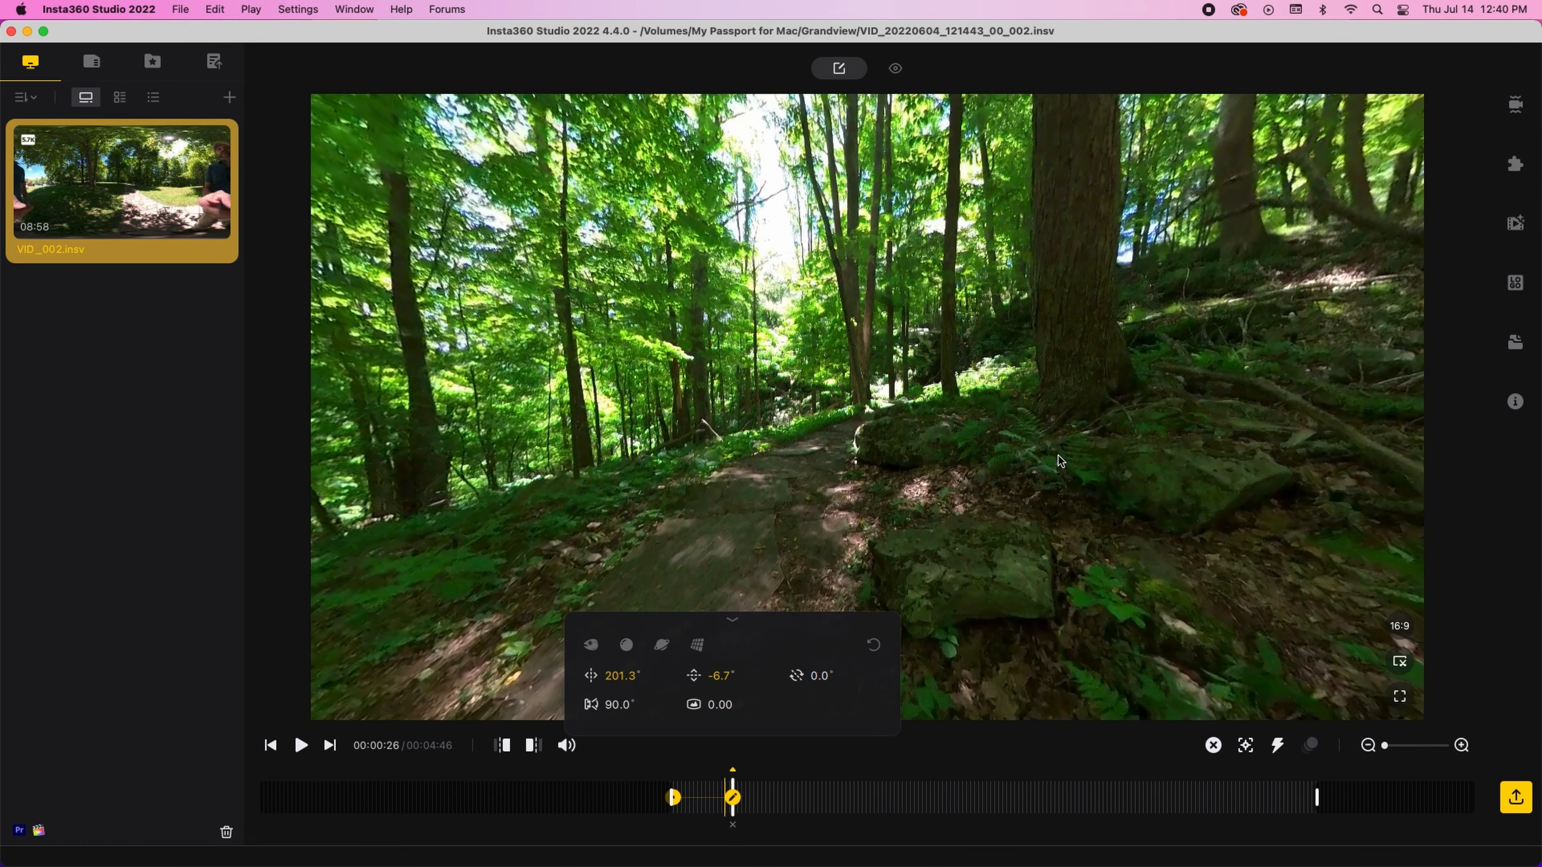
- Add a keyframe at 00:00:33 and center its view on the path, with pan about 172.3° and tilt about -6.9°
{"action": "left_click", "coordinate": [301, 746]}
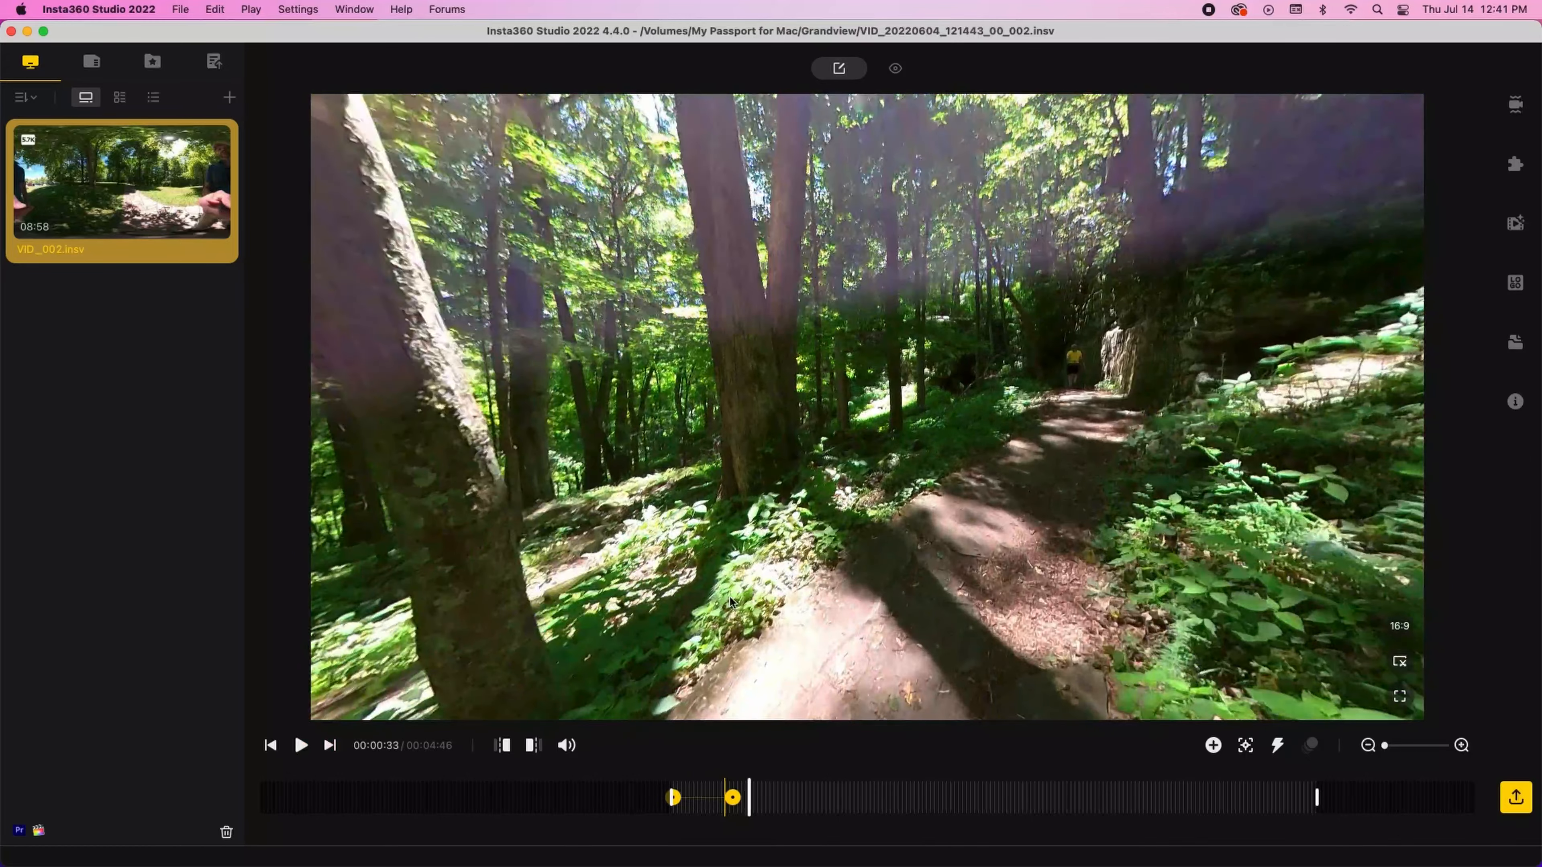
{"action": "left_click", "coordinate": [1213, 745]}
{"action": "left_click_drag", "start_coordinate": [1122, 502], "coordinate": [741, 458]}
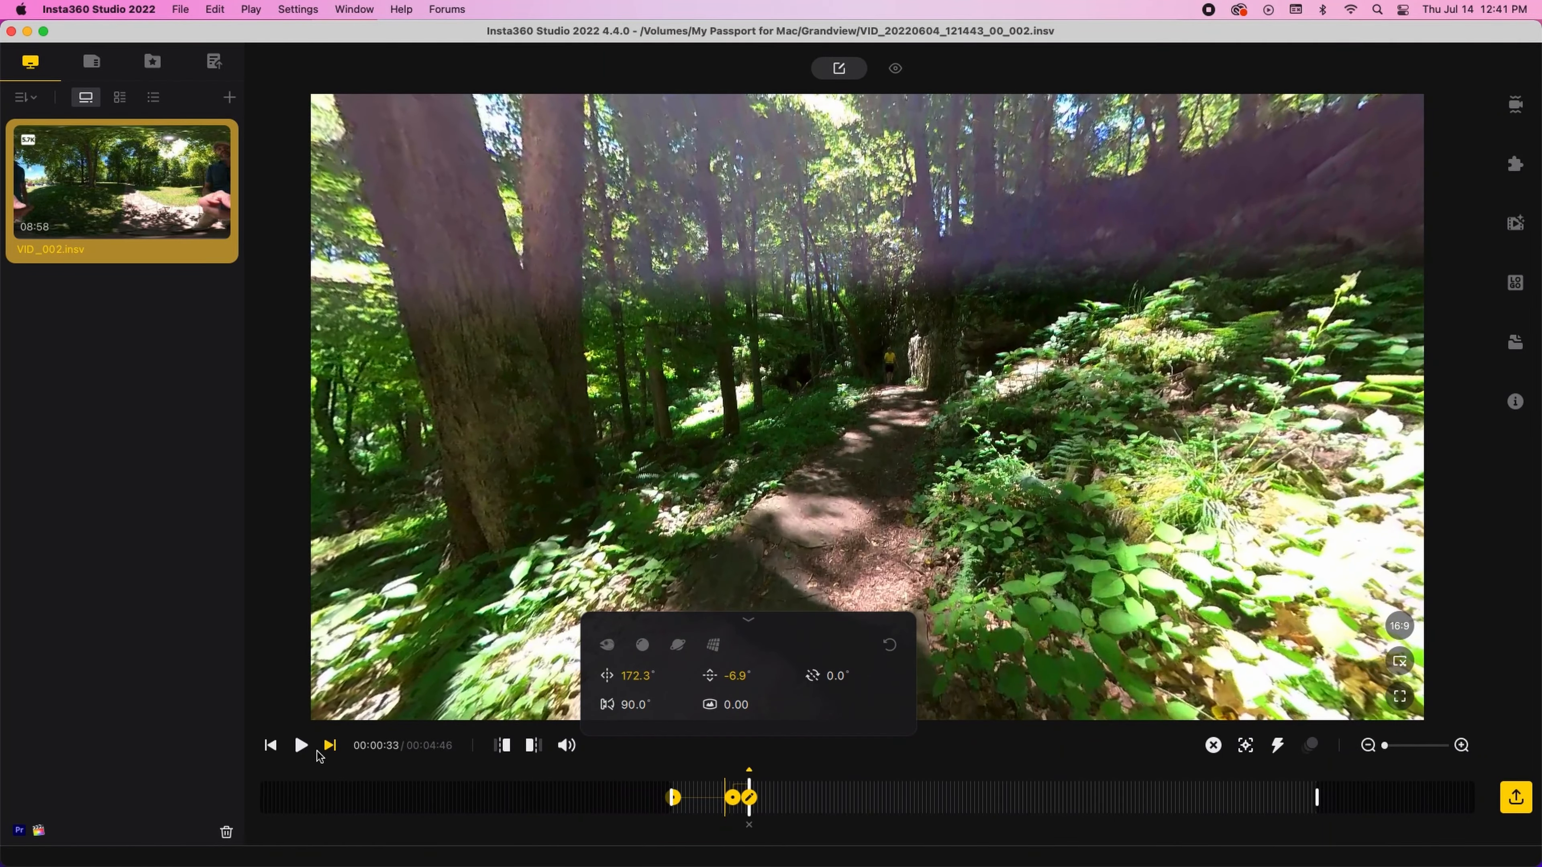
- Apply the Fade-In Fade-Out transition between the 00:00:26 and 00:00:33 keyframes
{"action": "left_click", "coordinate": [306, 754]}
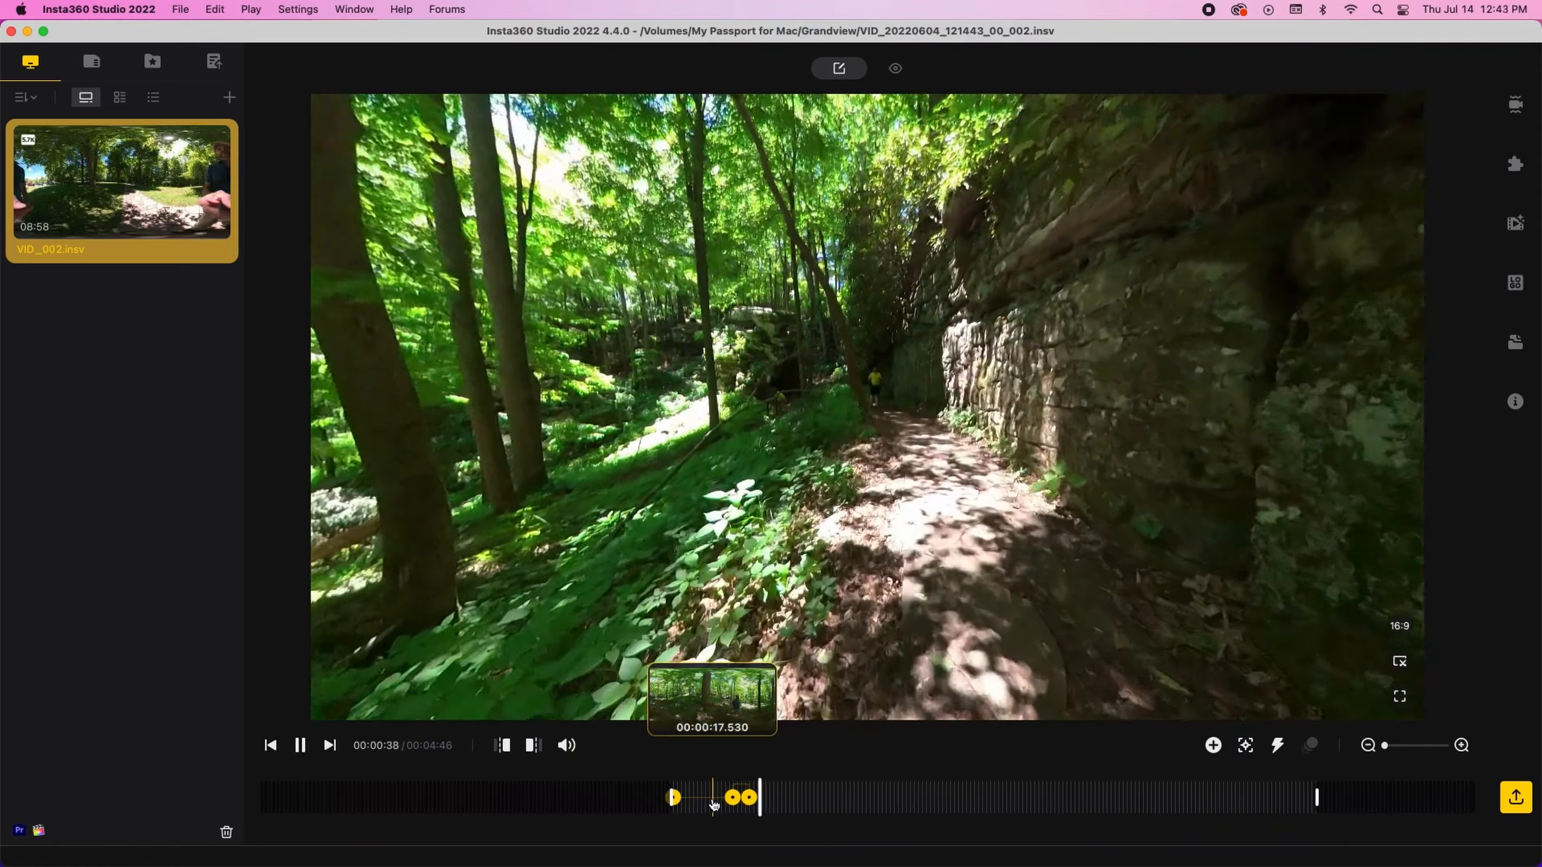
{"action": "left_click", "coordinate": [713, 797]}
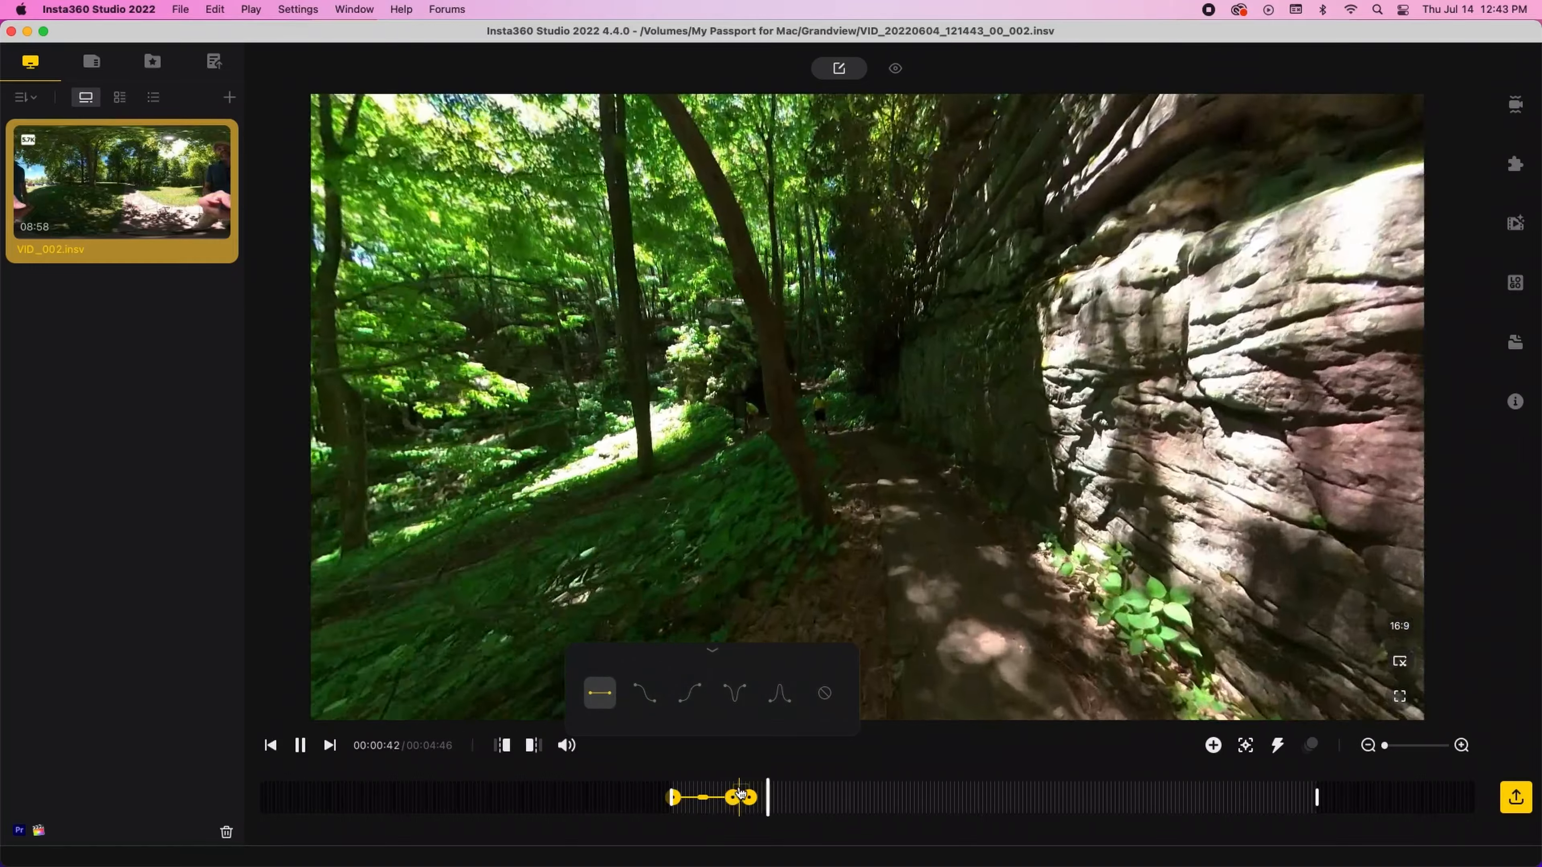
{"action": "left_click", "coordinate": [740, 796]}
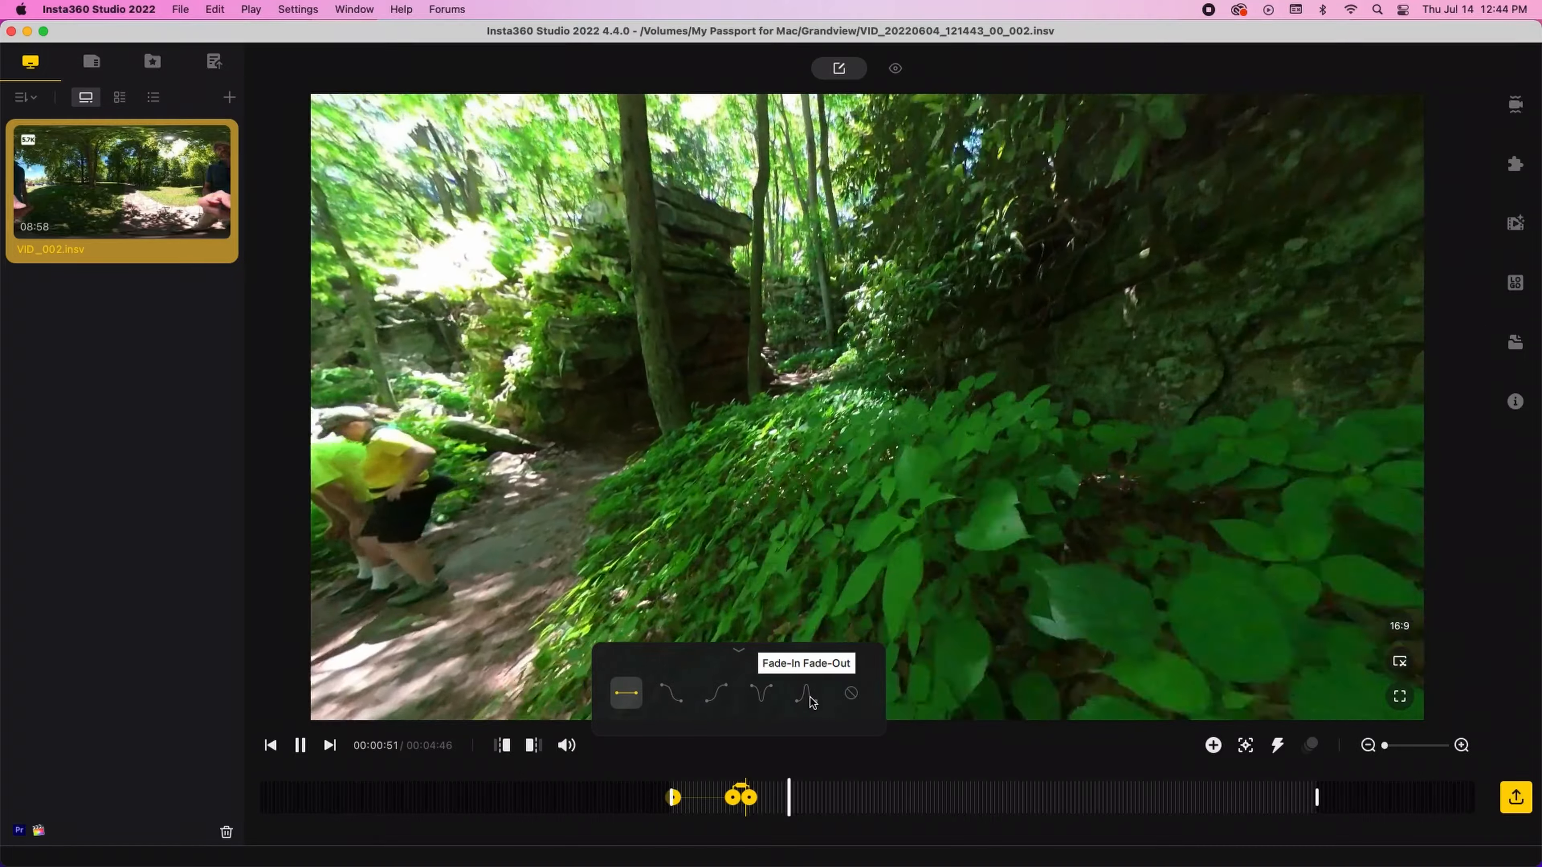
{"action": "left_click", "coordinate": [805, 693]}
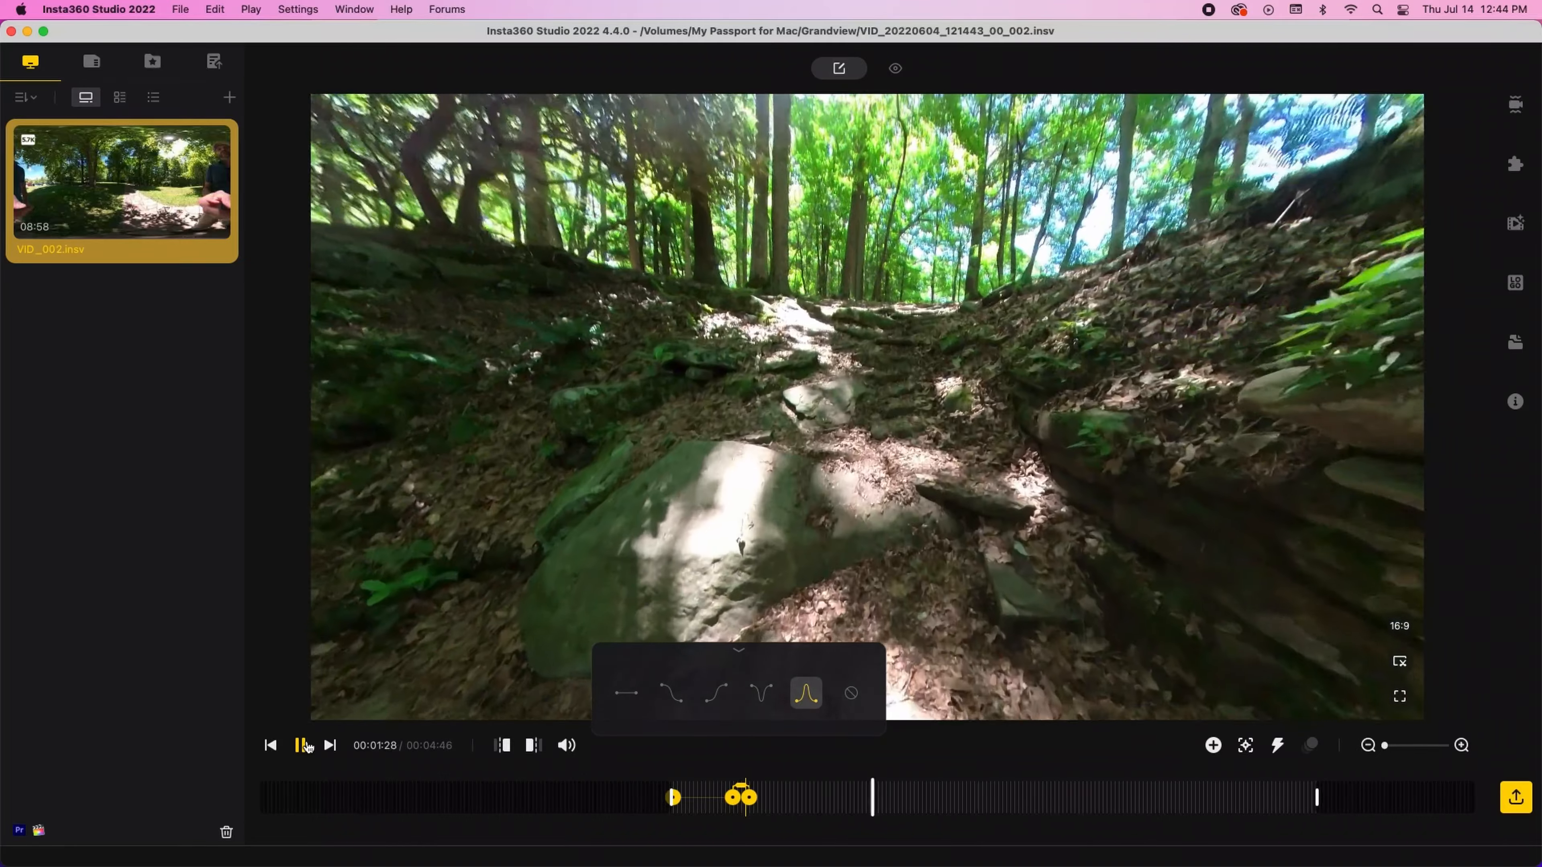
{"action": "left_click", "coordinate": [301, 745]}
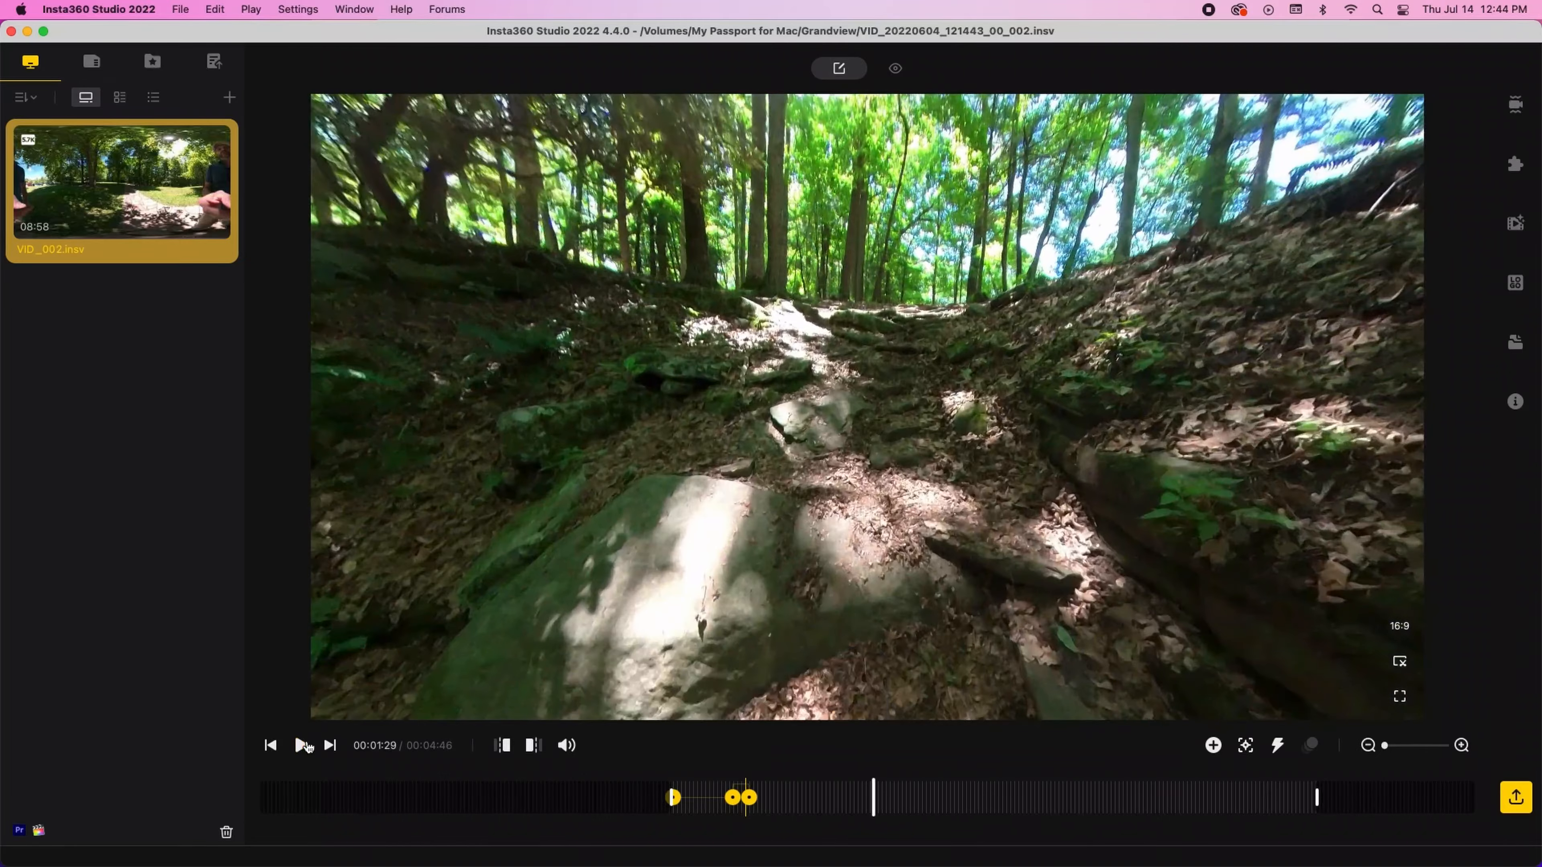
{"action": "left_click_drag", "start_coordinate": [428, 549], "coordinate": [728, 562]}
{"action": "left_click_drag", "start_coordinate": [1043, 587], "coordinate": [1120, 463]}
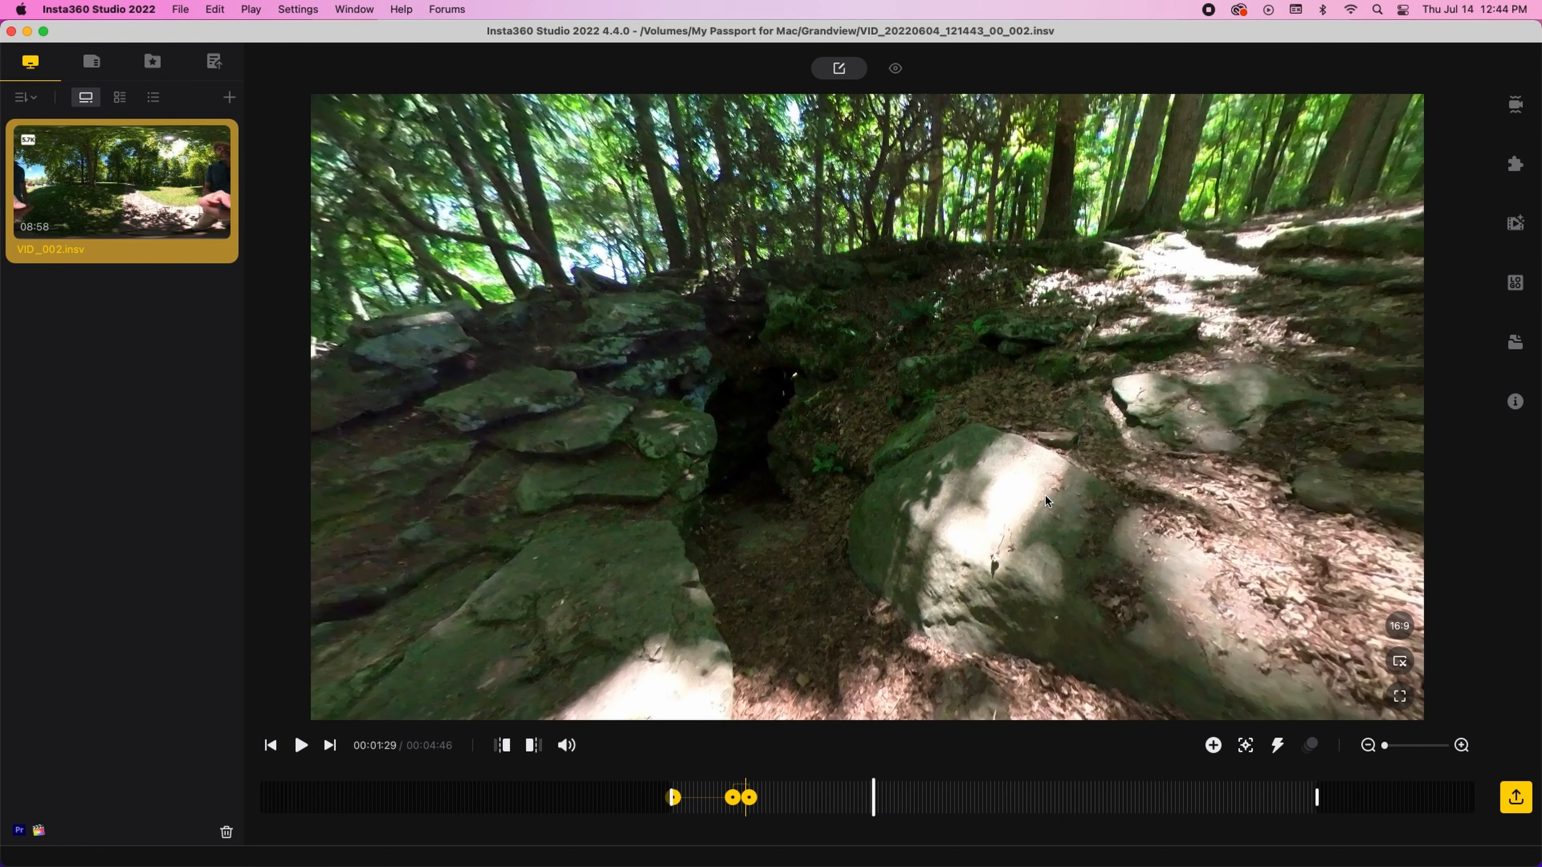
- Add a keyframe at 00:01:21 with the view facing up the rocky path, pan about 167.3° and tilt about -2.1°
{"action": "left_click", "coordinate": [857, 791]}
{"action": "left_click_drag", "start_coordinate": [1001, 522], "coordinate": [359, 718]}
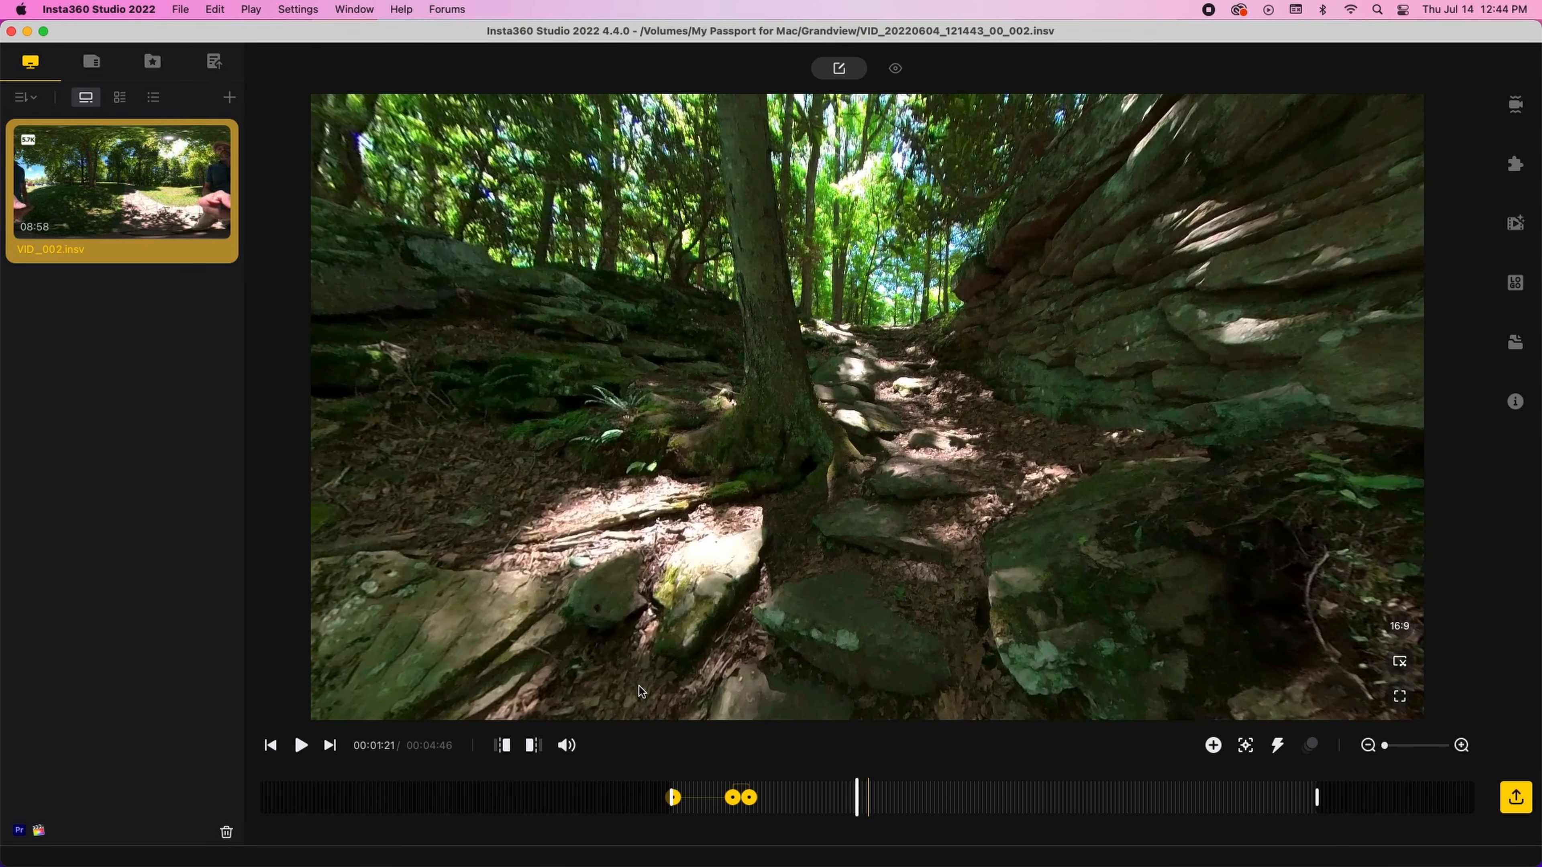
{"action": "left_click", "coordinate": [1212, 745]}
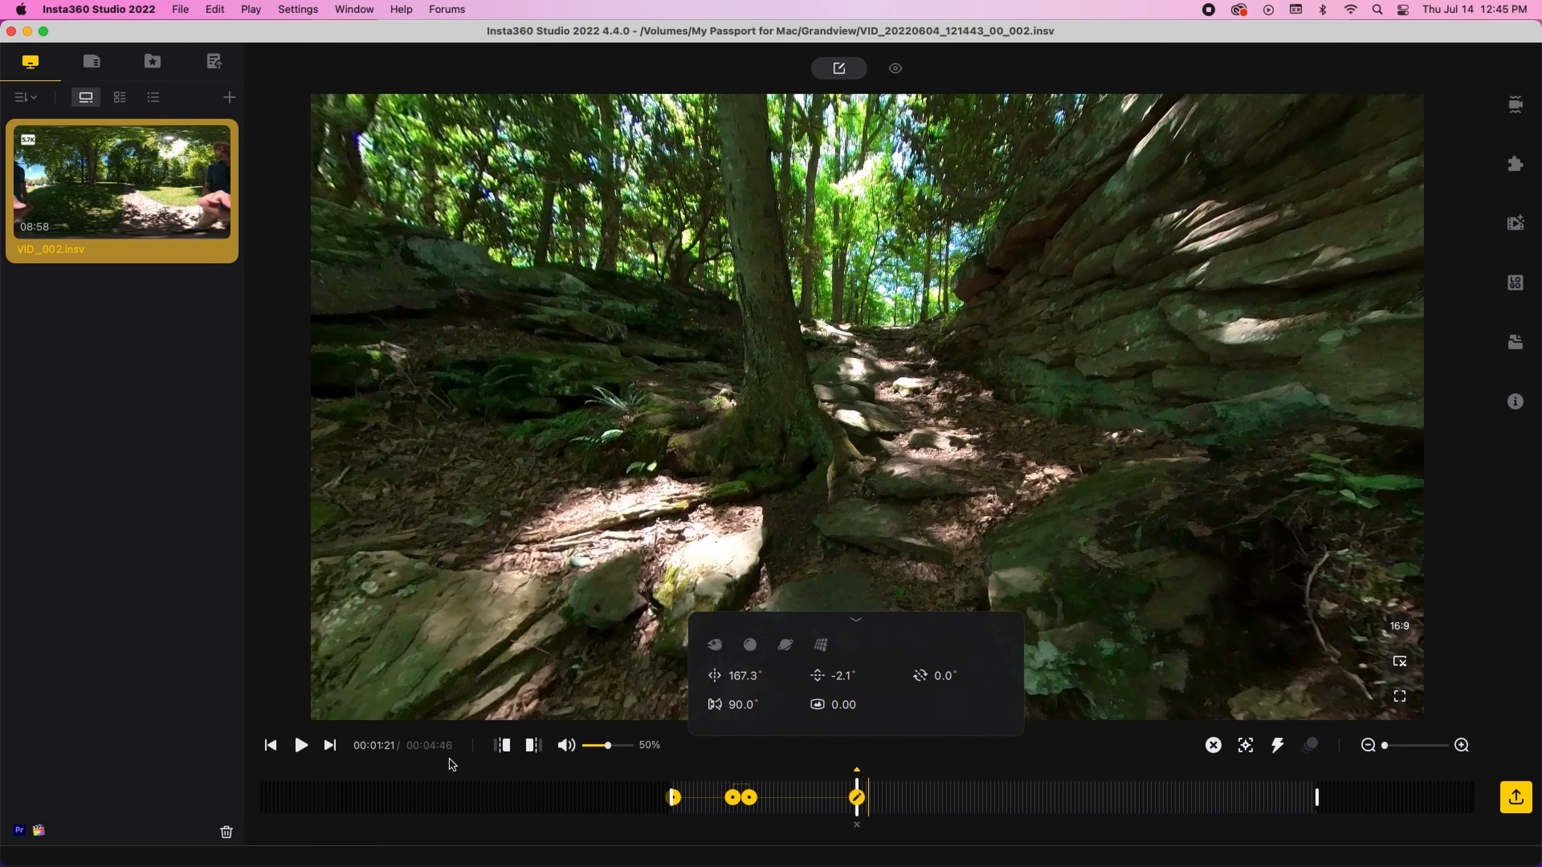
- Add a keyframe at 00:01:29 and turn its view to the cave opening, with pan about 238.2° and tilt about -14.6°
{"action": "left_click", "coordinate": [302, 747]}
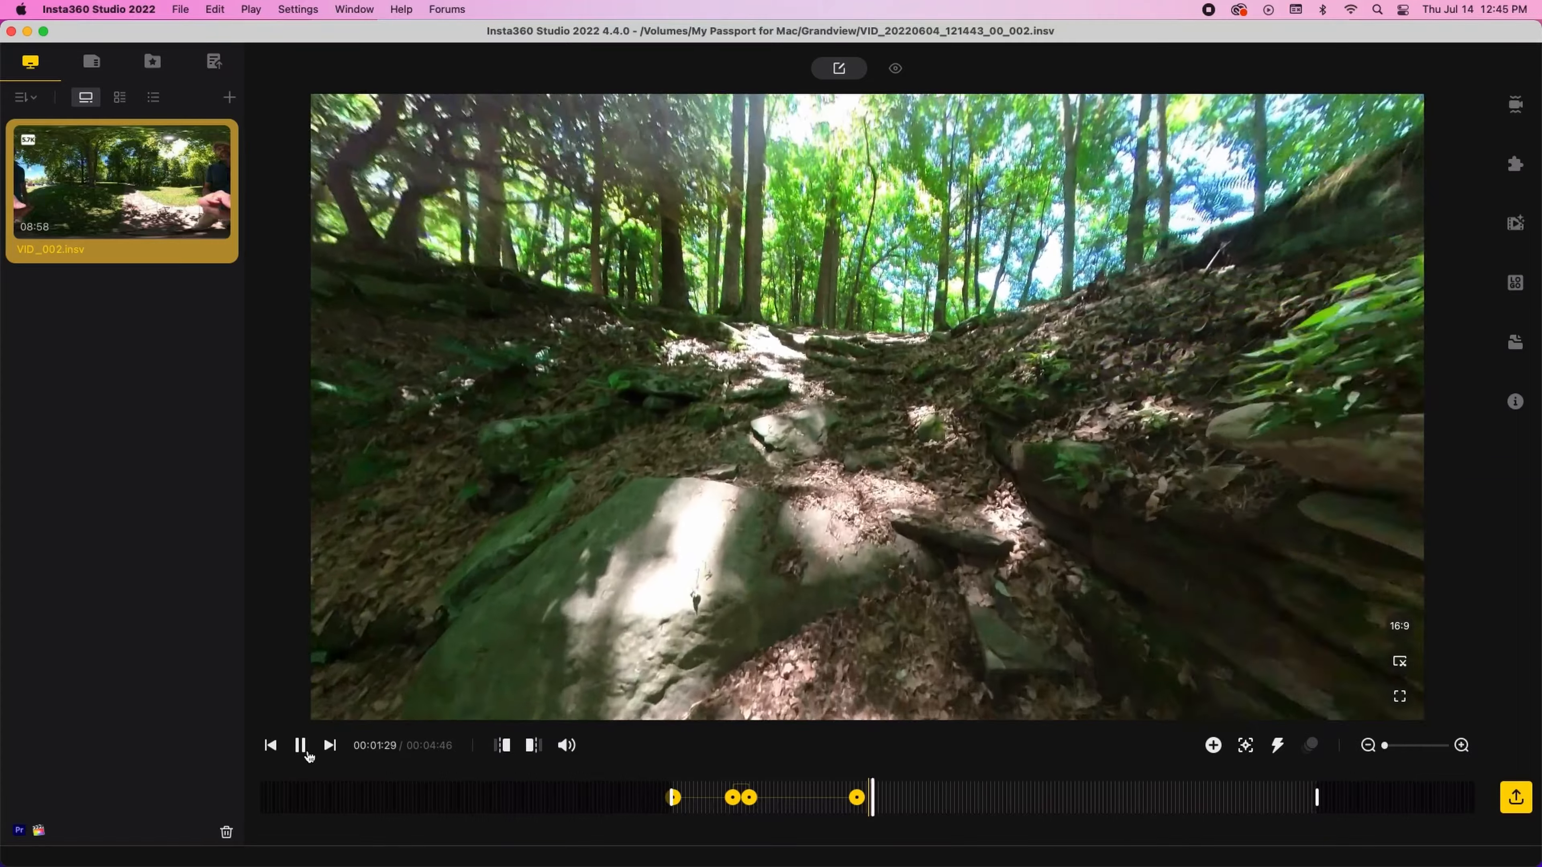
{"action": "left_click", "coordinate": [301, 746]}
{"action": "left_click_drag", "start_coordinate": [489, 636], "coordinate": [1292, 512]}
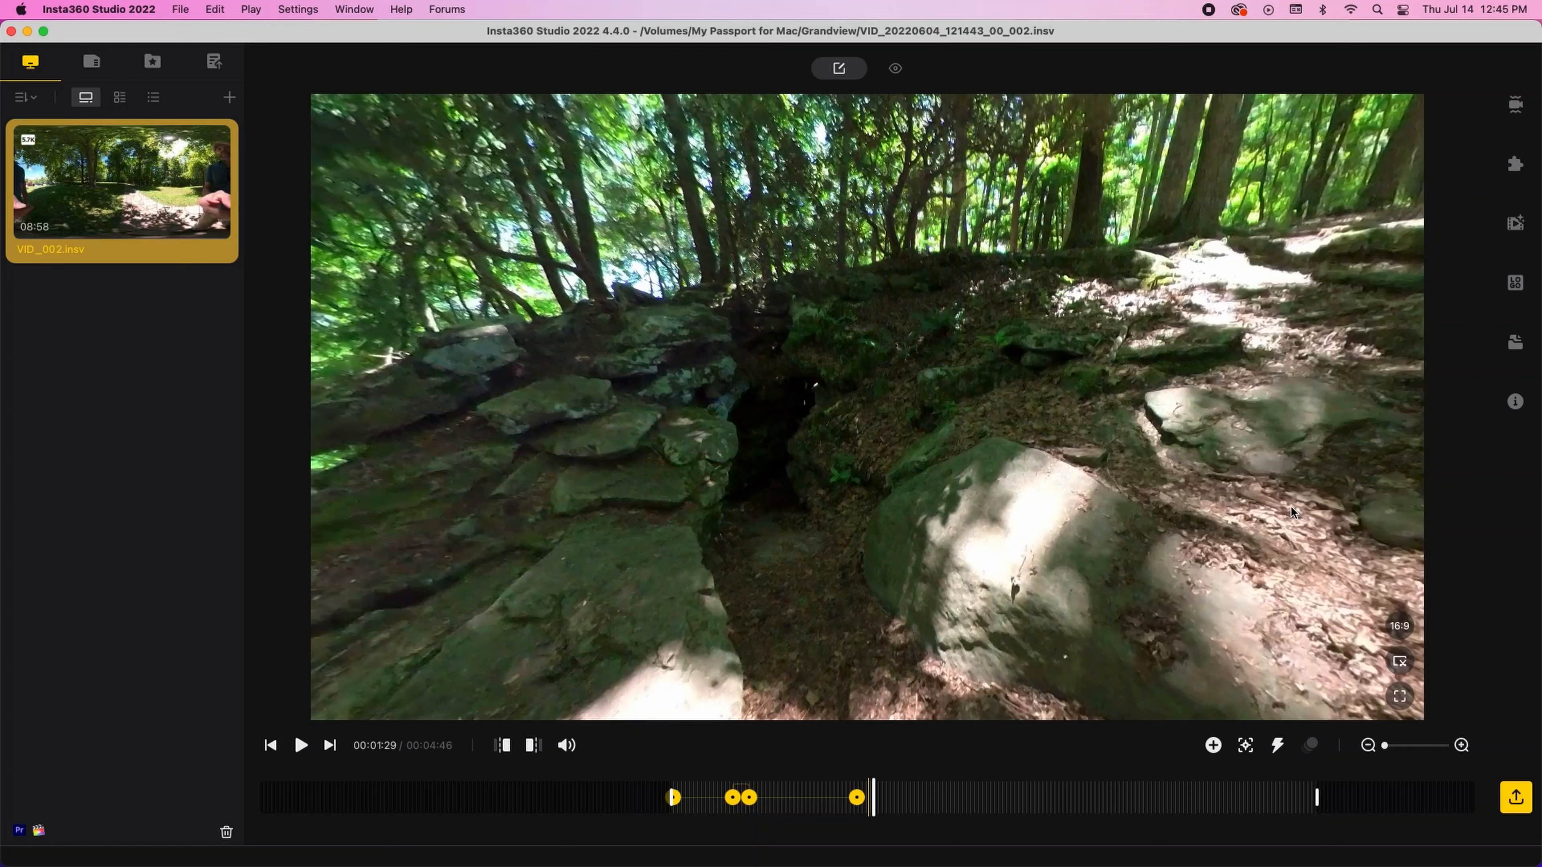
{"action": "left_click", "coordinate": [1214, 746]}
{"action": "left_click_drag", "start_coordinate": [872, 549], "coordinate": [953, 514]}
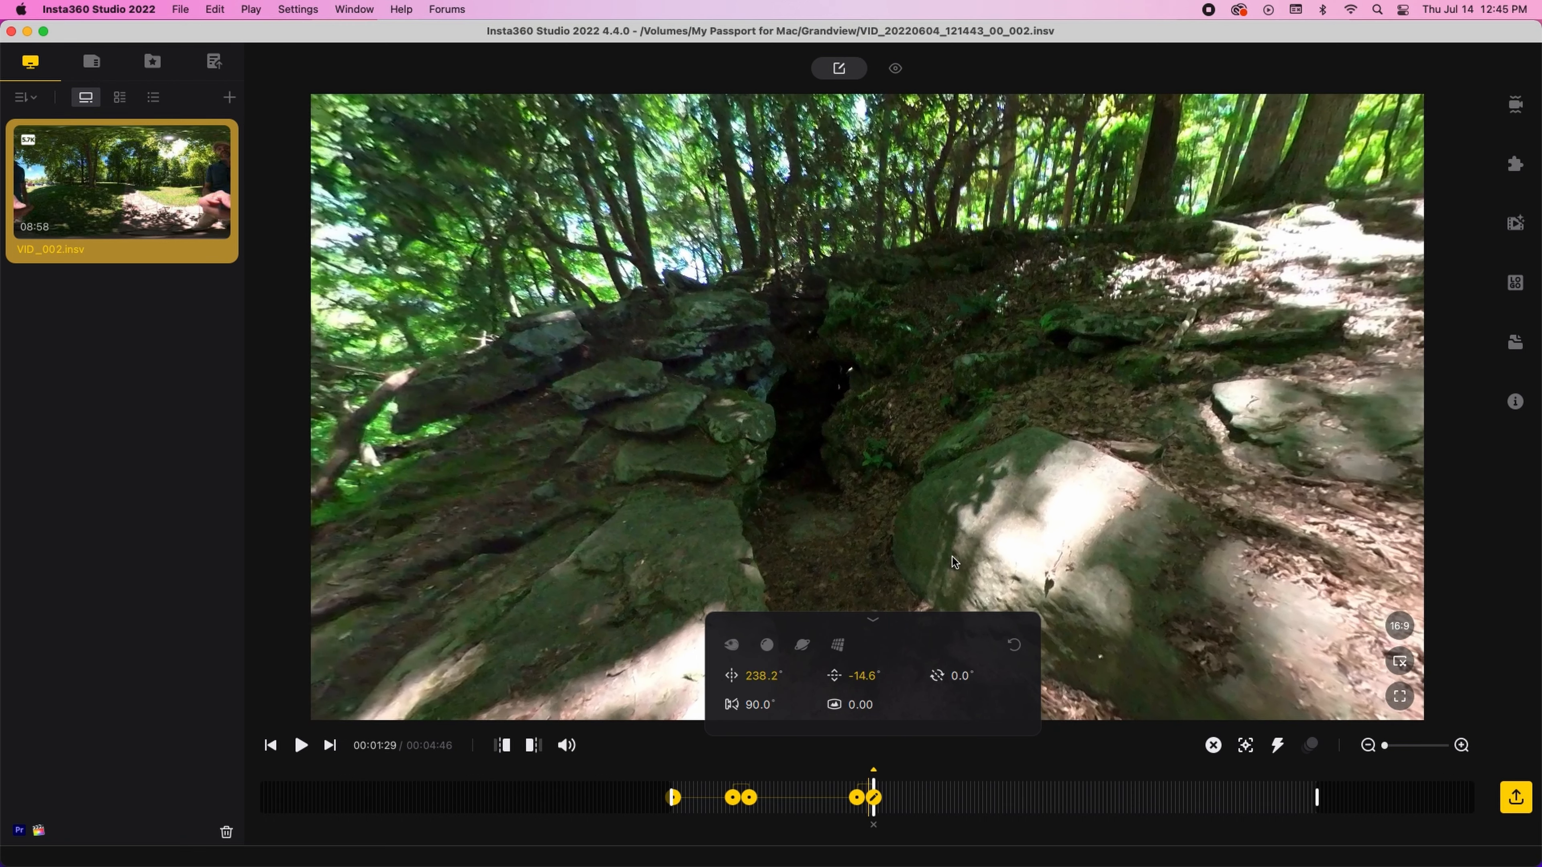
- Add a keyframe at 00:01:32 and reframe its view on the cave opening, with pan about 254.1° and tilt about -21.8°
{"action": "left_click", "coordinate": [301, 746]}
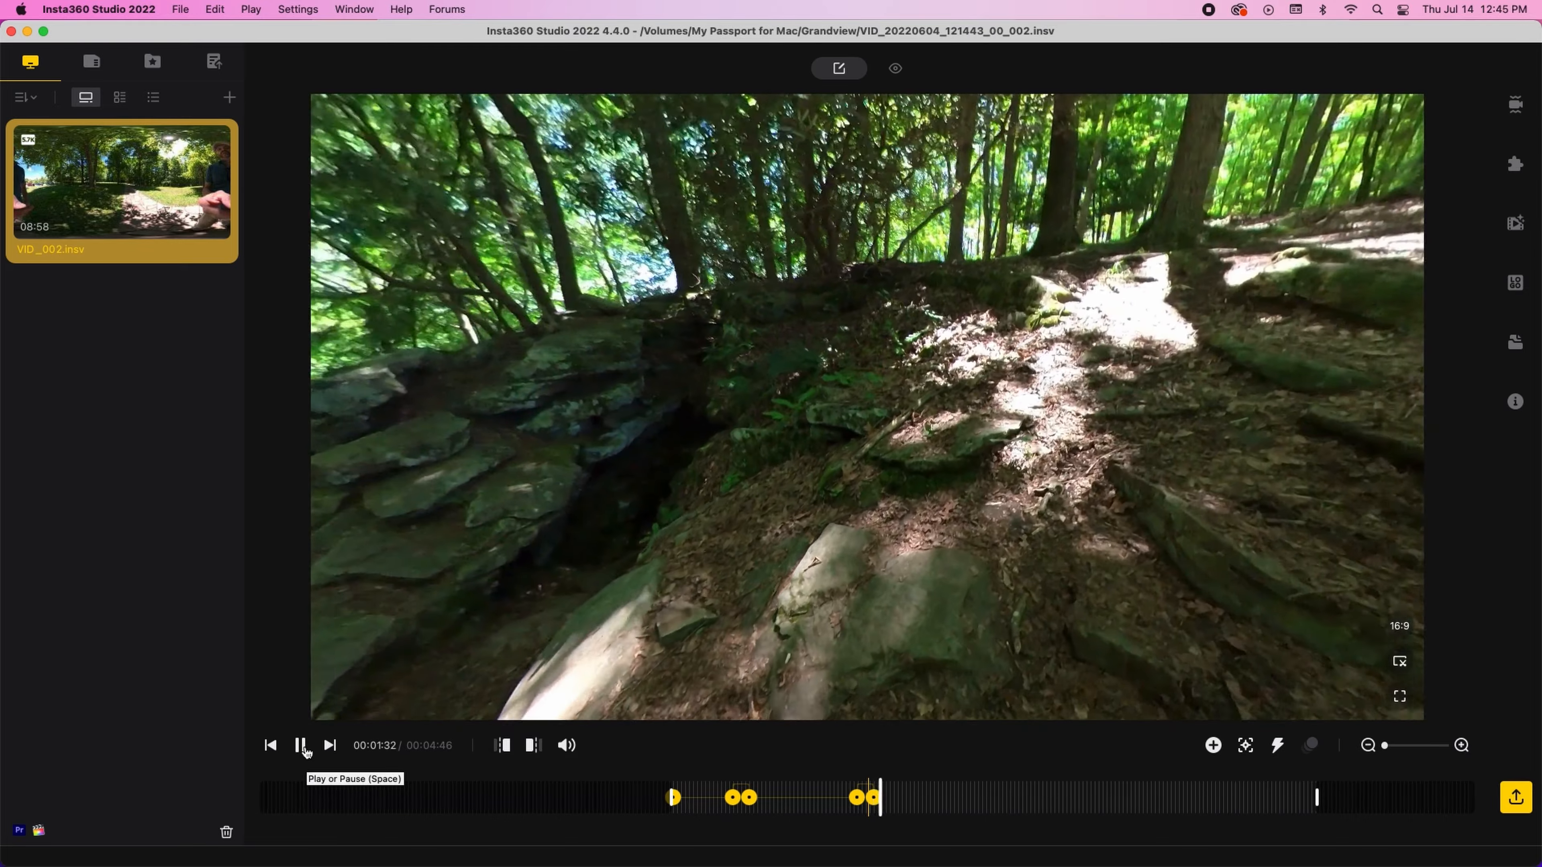
{"action": "left_click", "coordinate": [302, 747]}
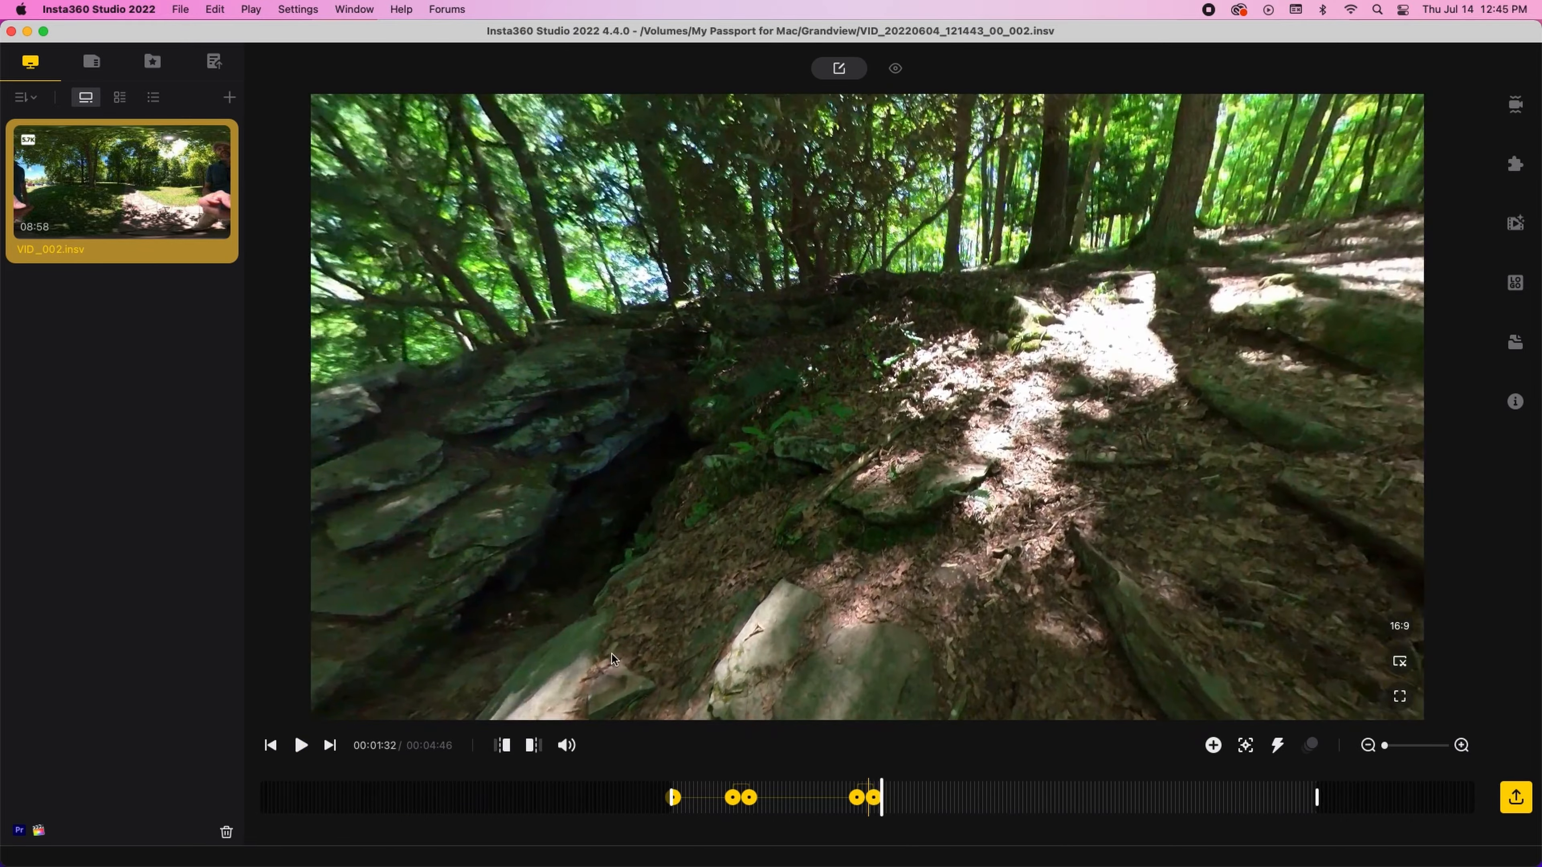
{"action": "left_click", "coordinate": [1205, 744]}
{"action": "left_click_drag", "start_coordinate": [831, 618], "coordinate": [943, 495]}
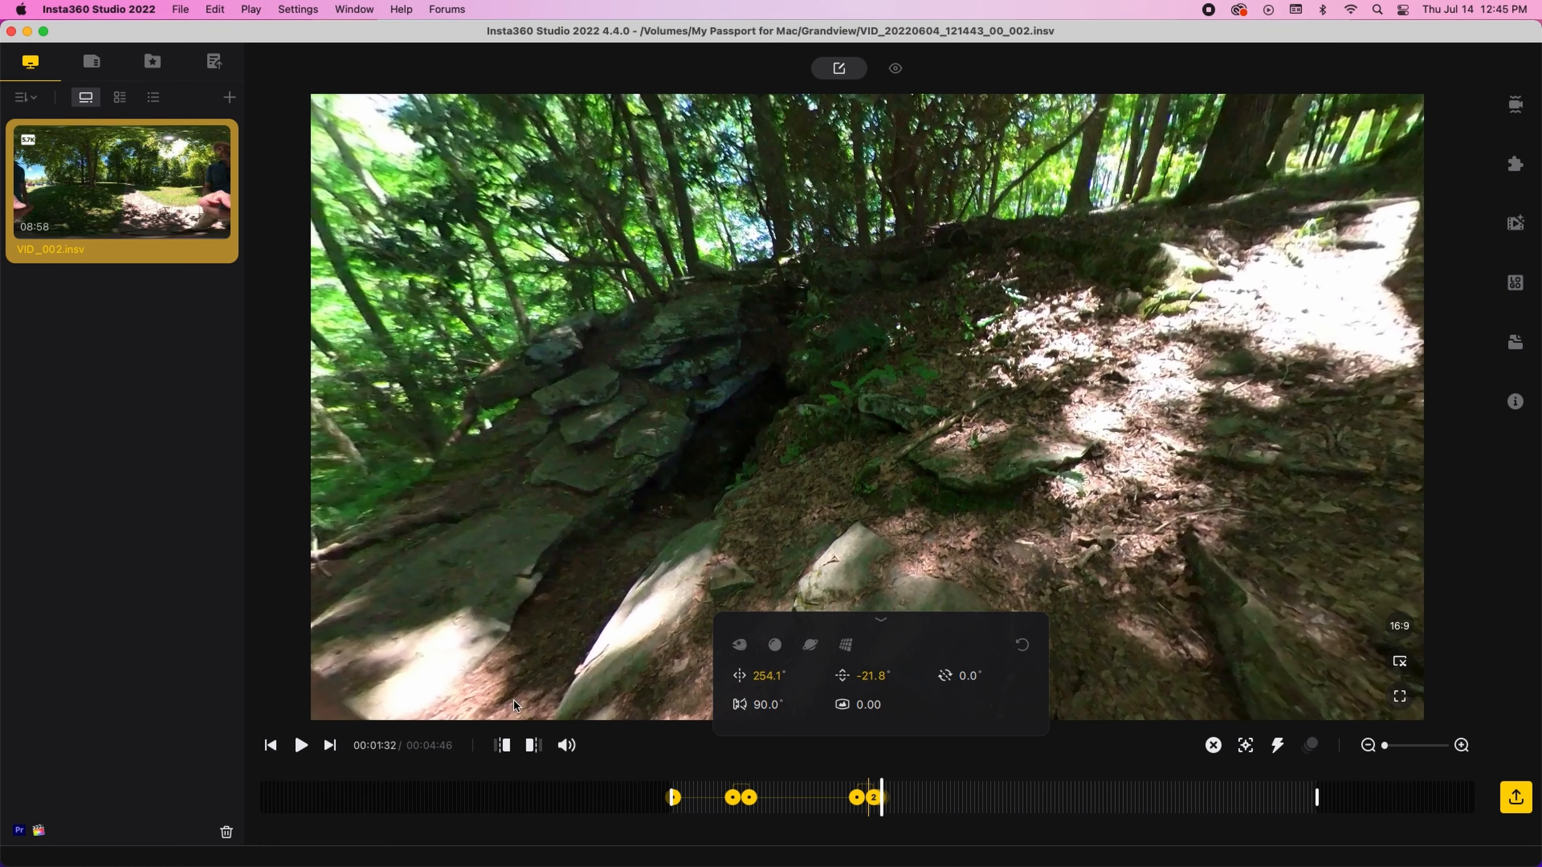
- Add a keyframe at 00:01:37 and turn its view ahead along the stone path, with pan about 169.9° and tilt about -14.2°
{"action": "left_click", "coordinate": [301, 745]}
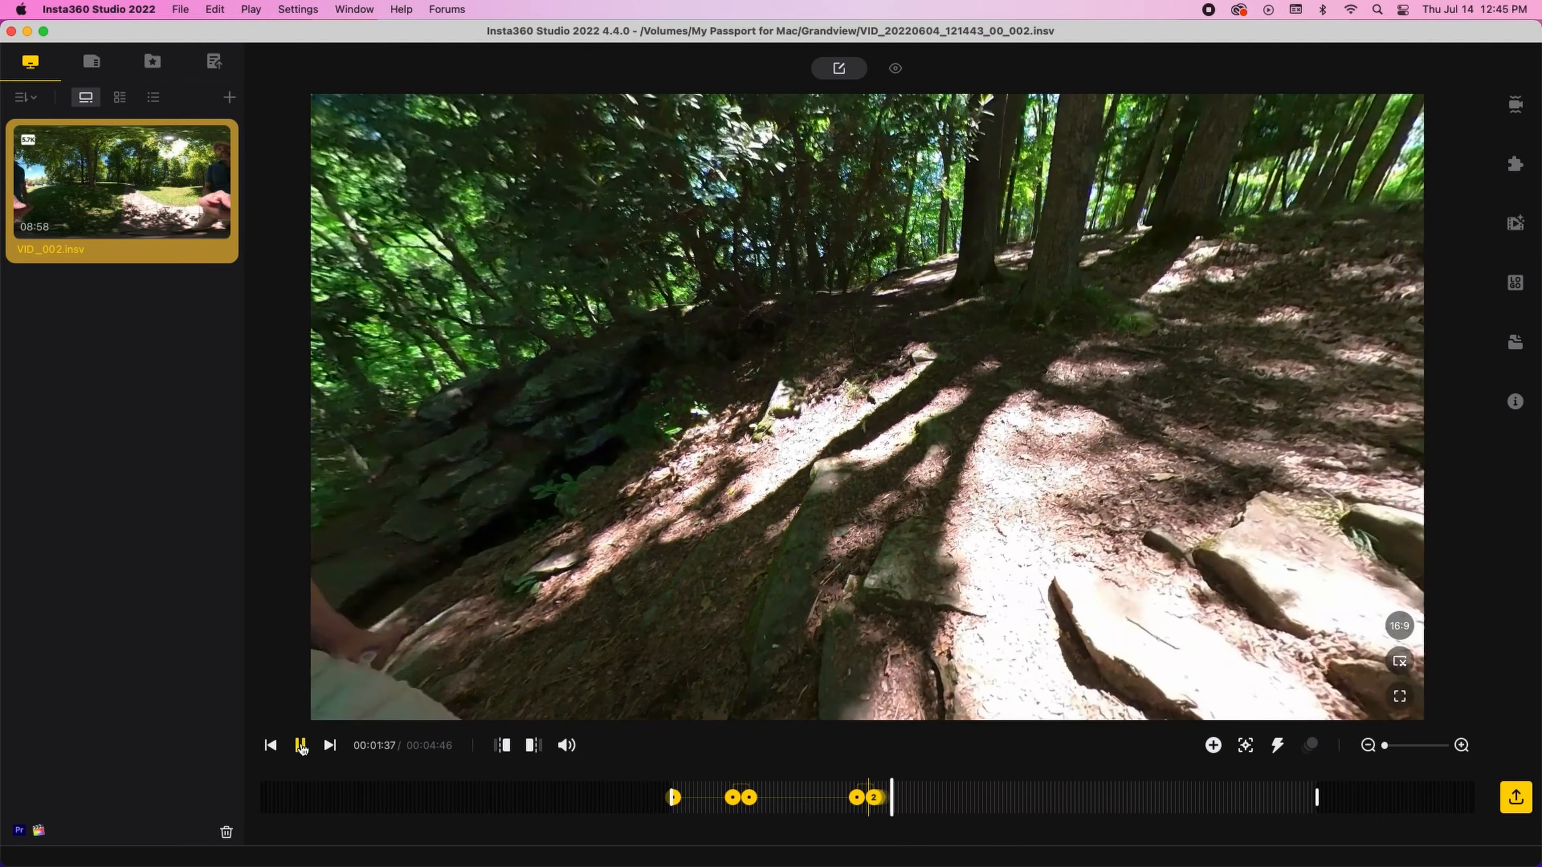
{"action": "left_click", "coordinate": [300, 745]}
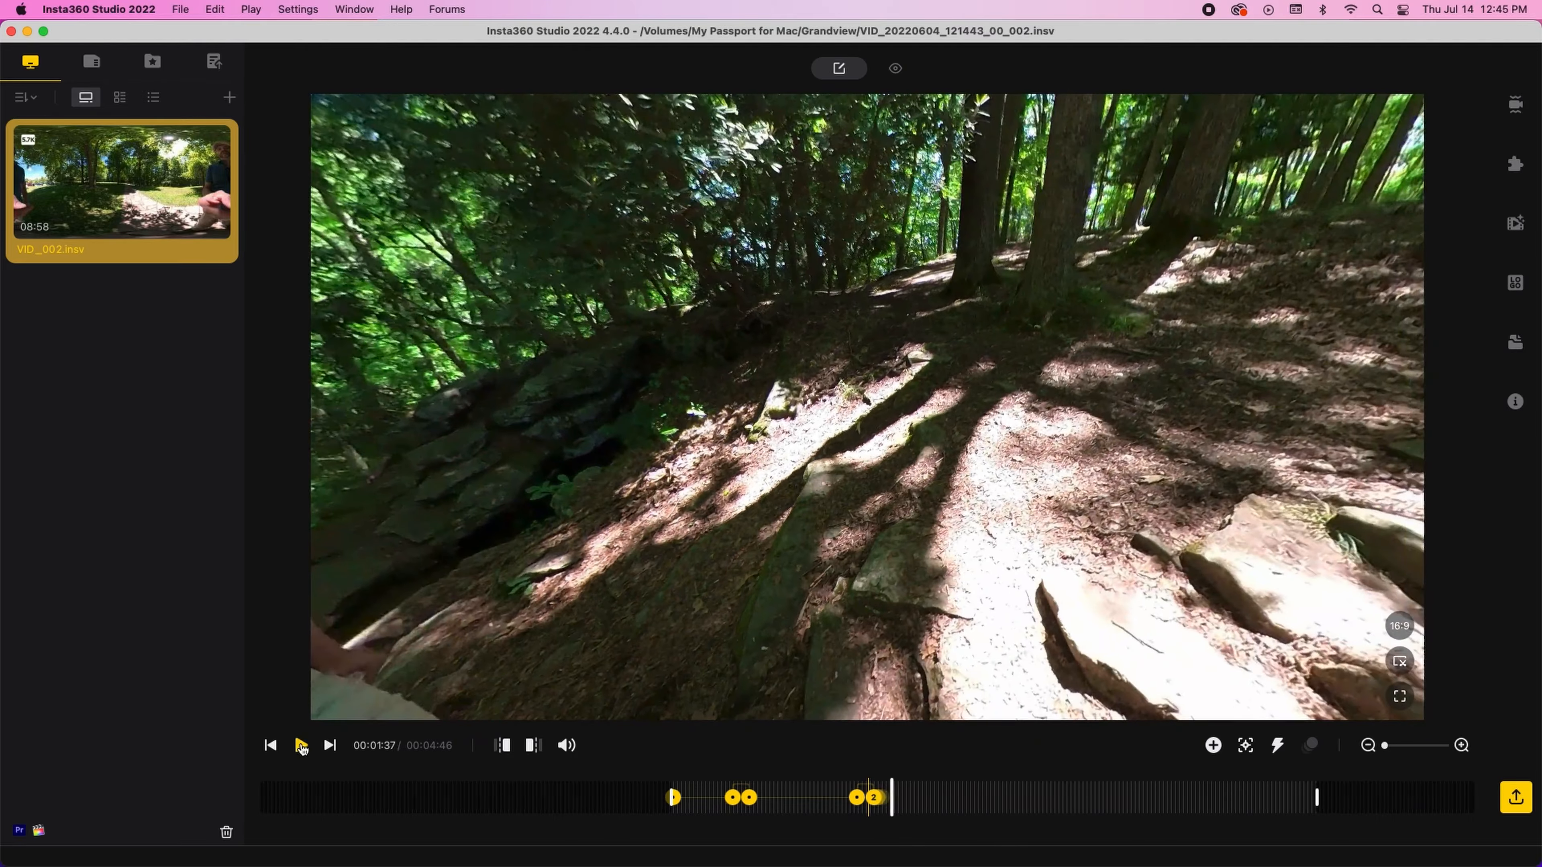
{"action": "left_click", "coordinate": [1213, 745]}
{"action": "left_click_drag", "start_coordinate": [911, 485], "coordinate": [428, 609]}
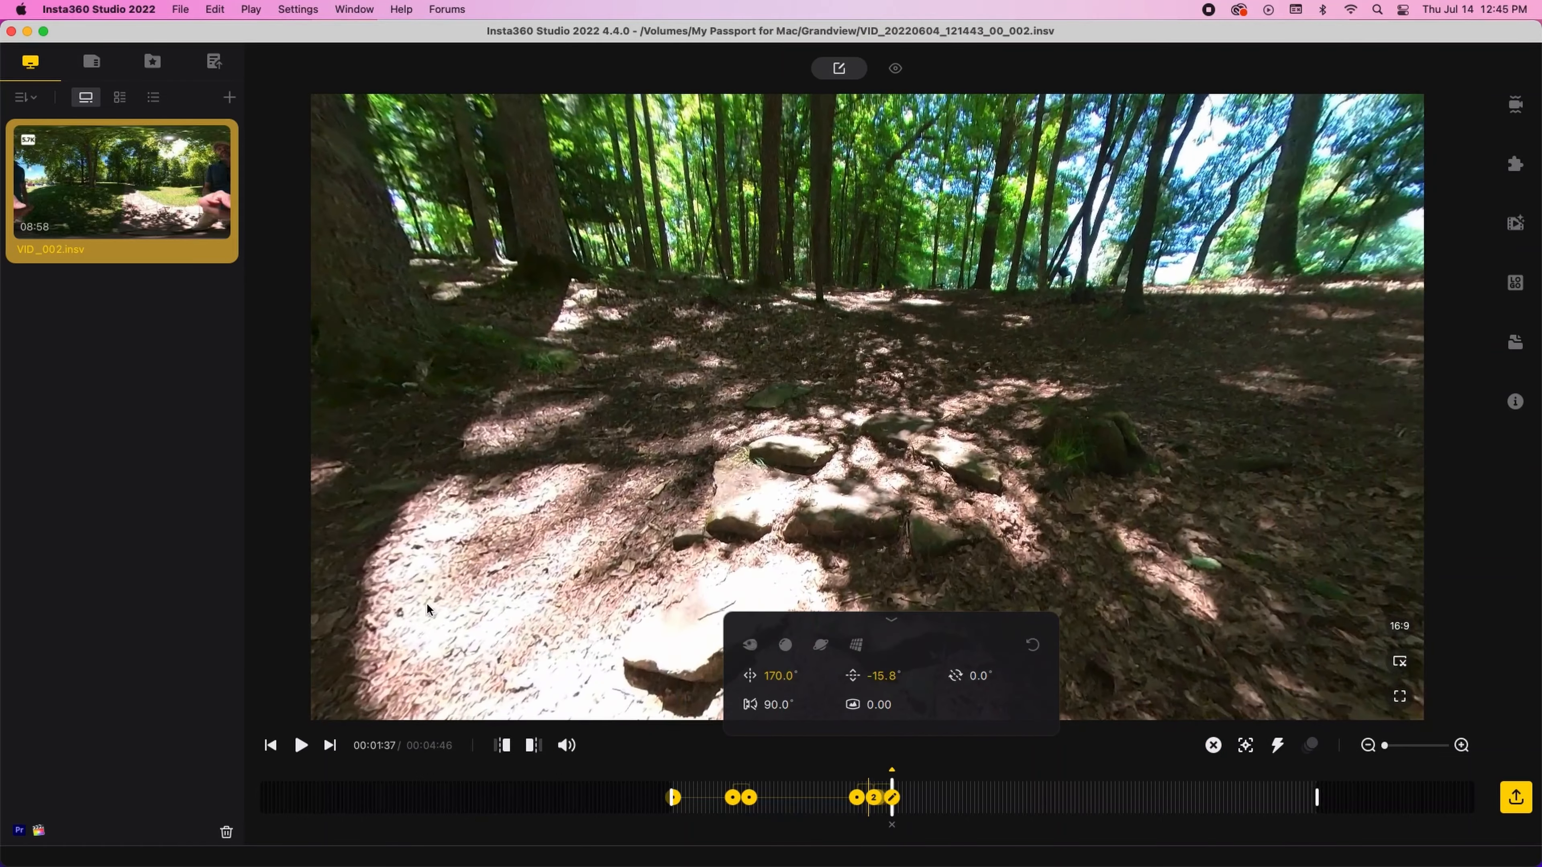
{"action": "left_click_drag", "start_coordinate": [880, 354], "coordinate": [877, 374]}
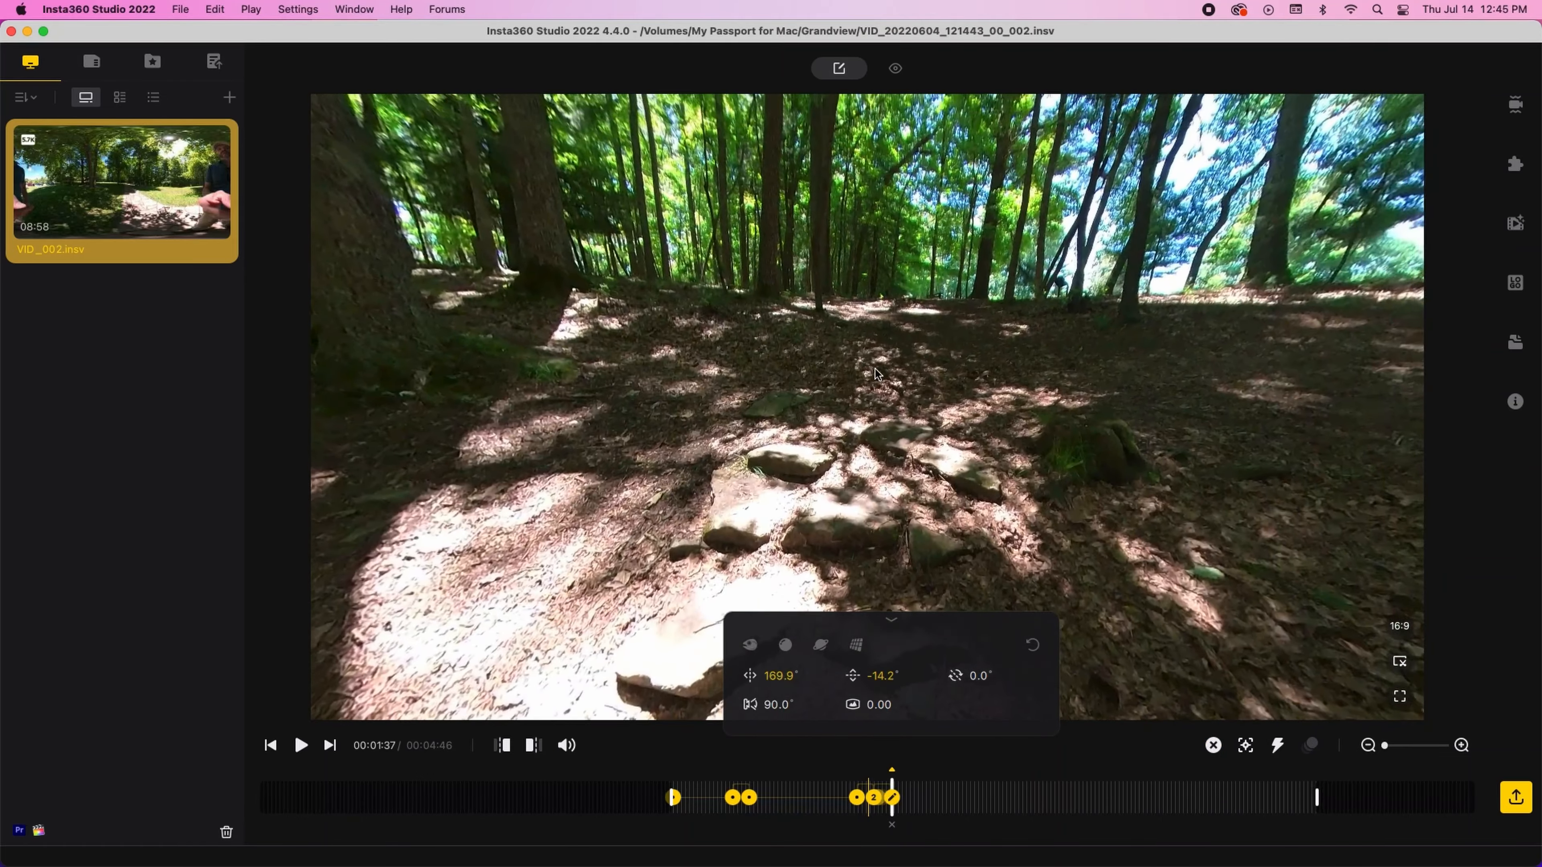
- Play the clip from 00:01:15 to review the camera moves between the new keyframes
{"action": "left_click", "coordinate": [867, 645]}
{"action": "left_click", "coordinate": [843, 794]}
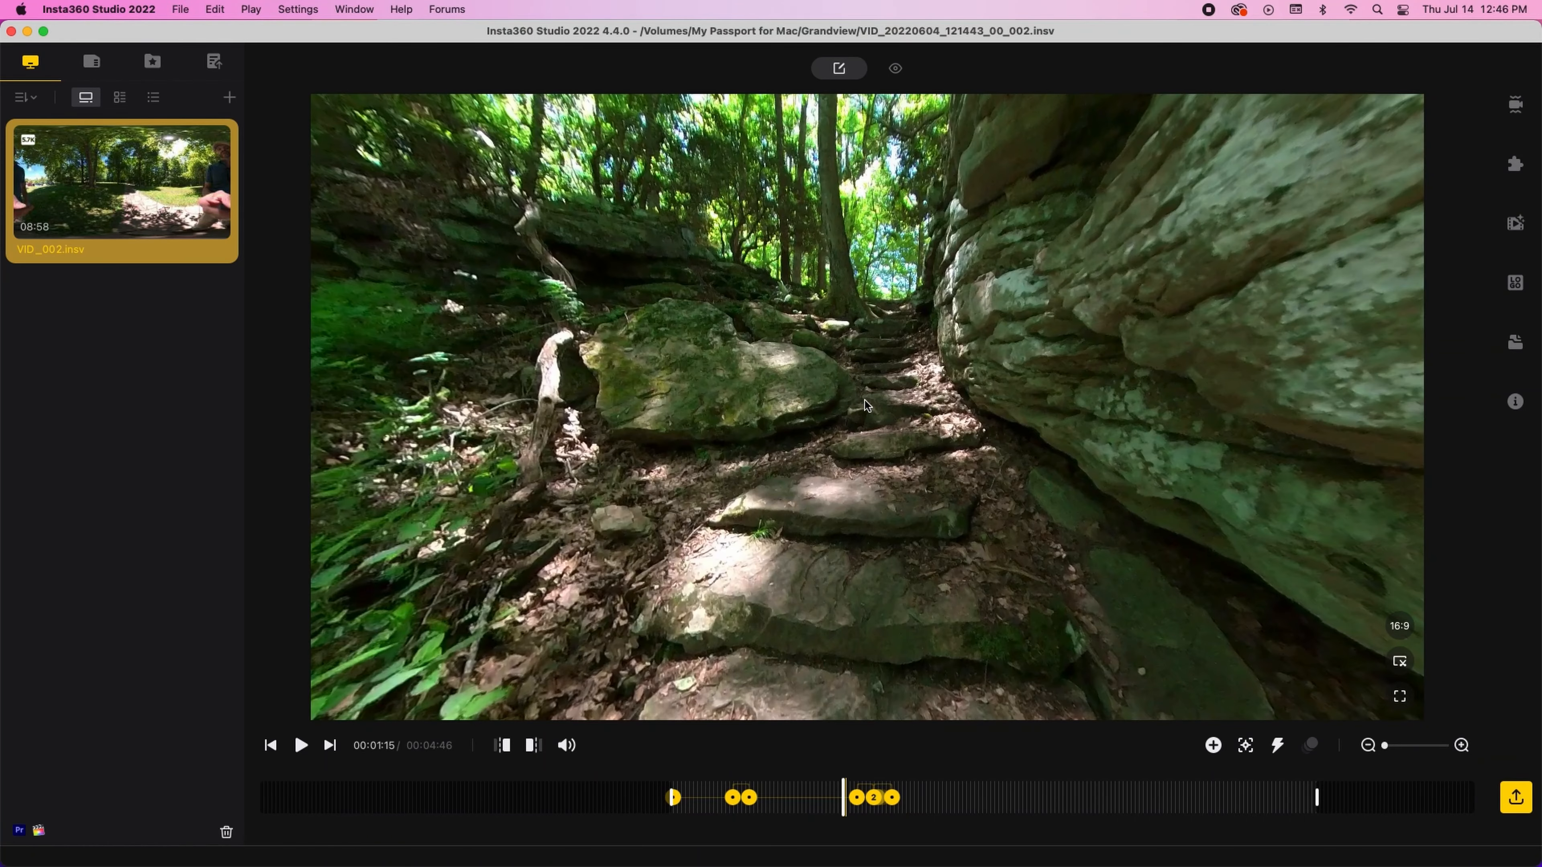
{"action": "left_click", "coordinate": [301, 751]}
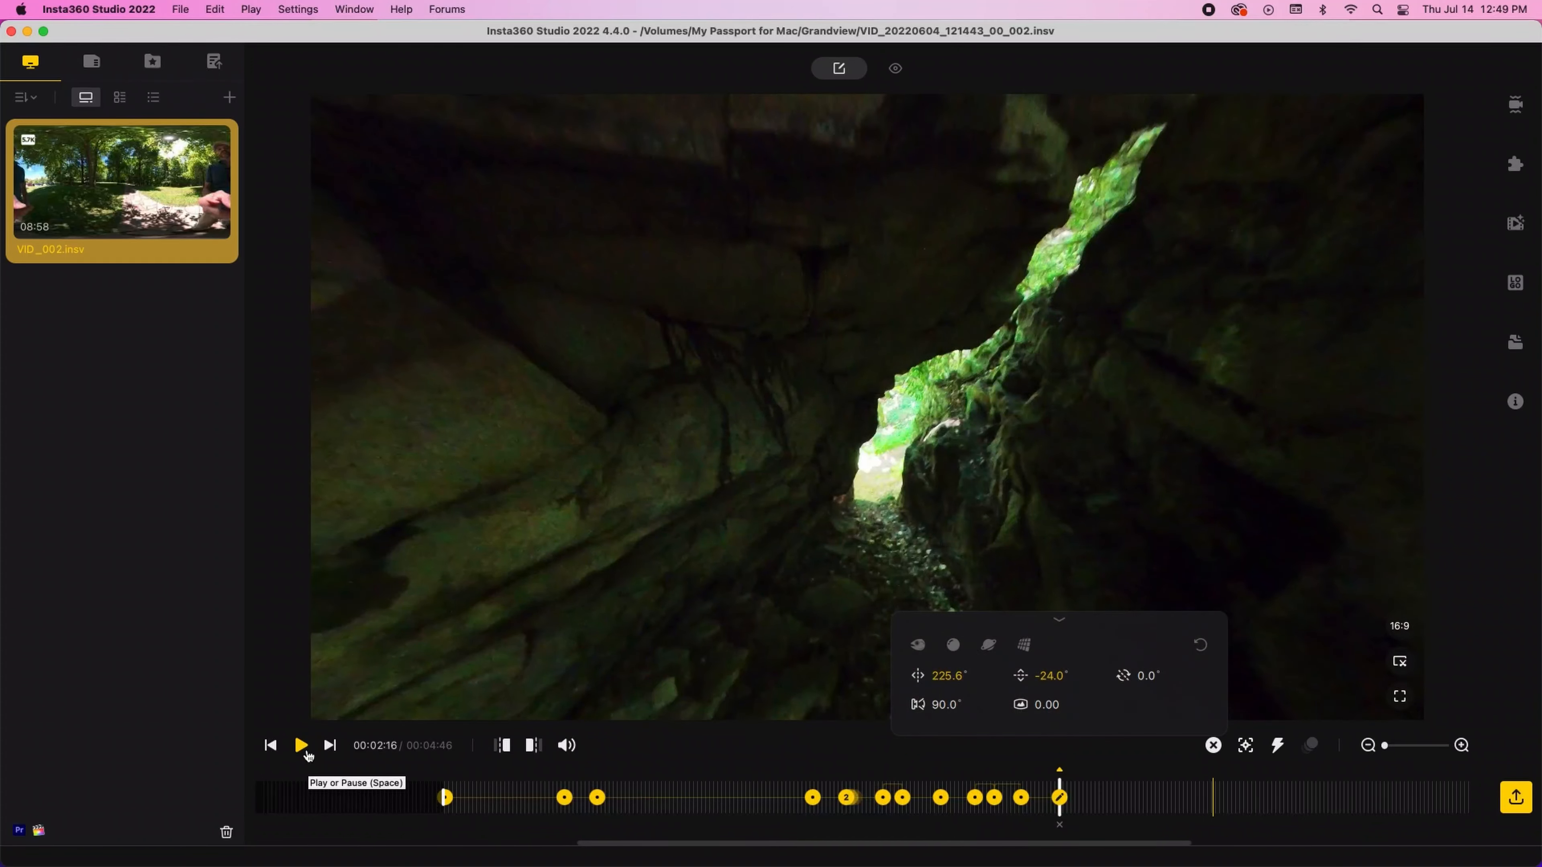
- Add a keyframe at 00:02:18 and recenter its view on the cave exit, with pan about 213.6° and tilt about -26.7°
{"action": "left_click", "coordinate": [301, 745]}
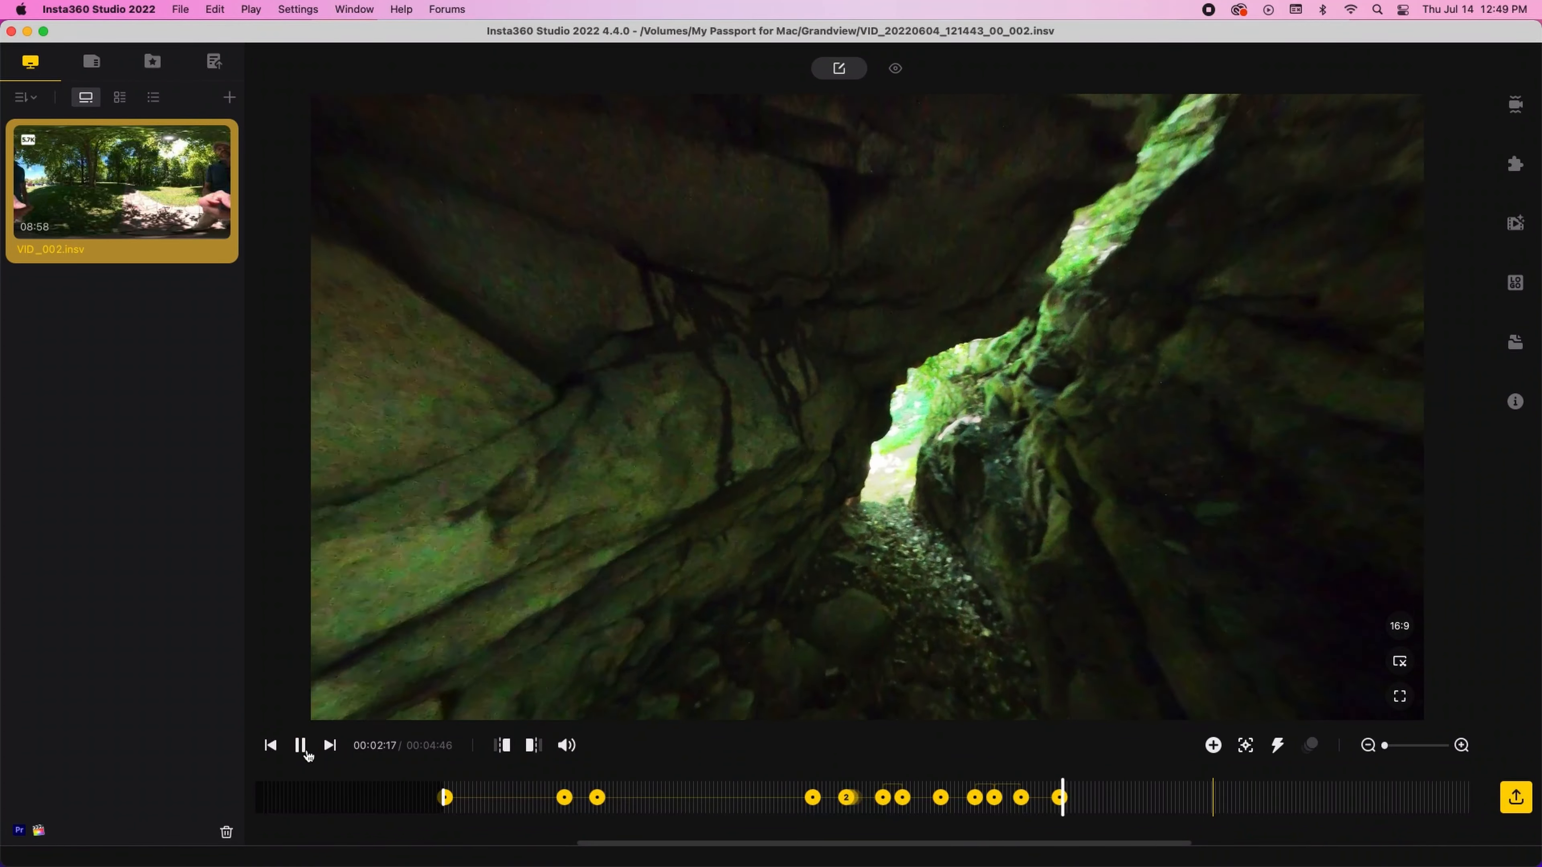
{"action": "left_click", "coordinate": [301, 745]}
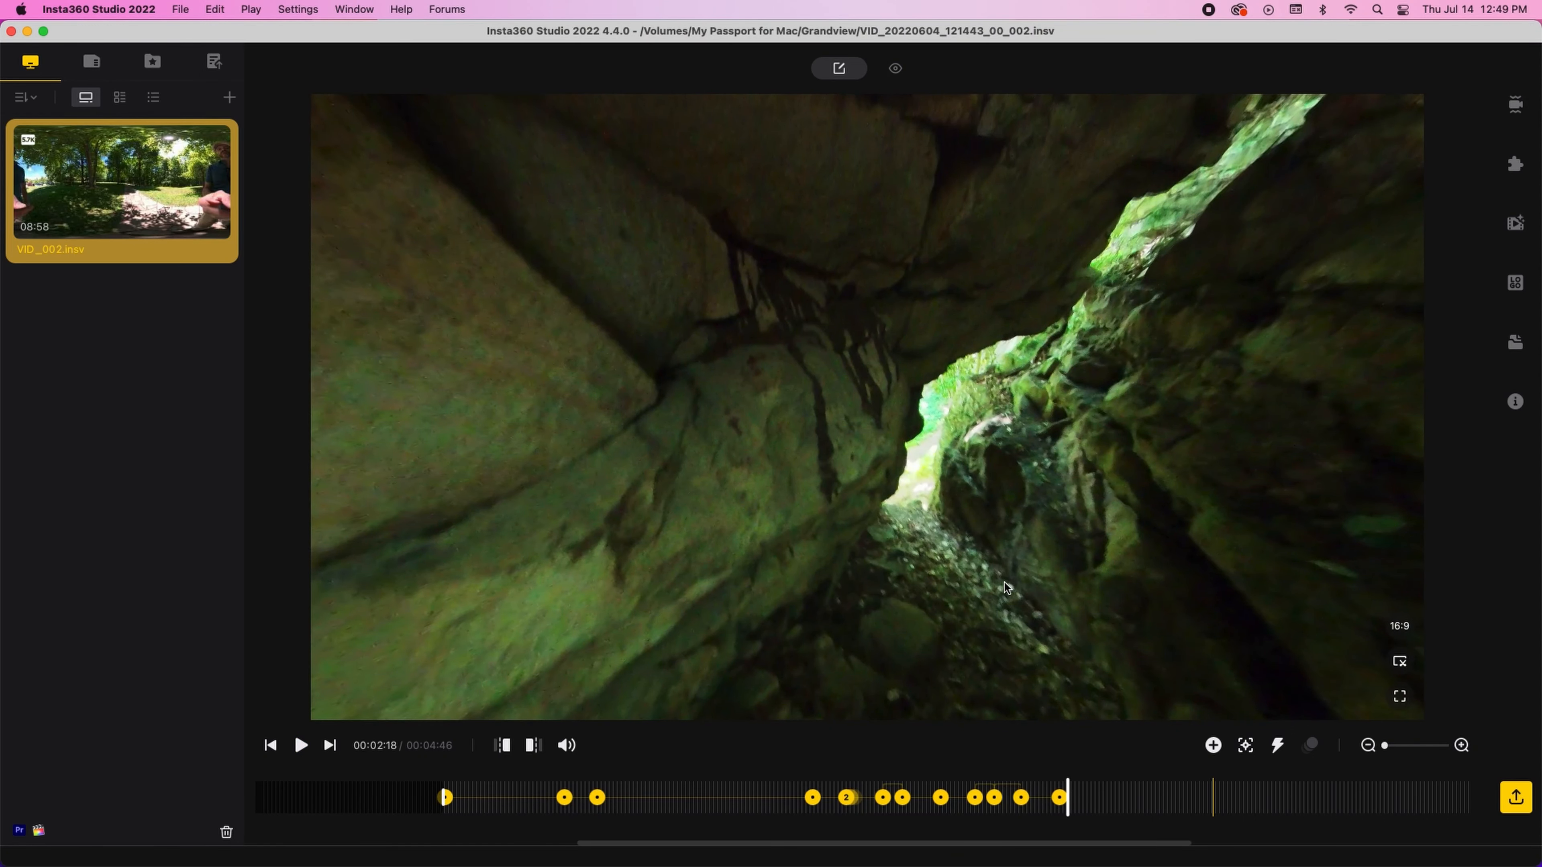
{"action": "left_click", "coordinate": [1212, 747]}
{"action": "left_click_drag", "start_coordinate": [1073, 567], "coordinate": [716, 651]}
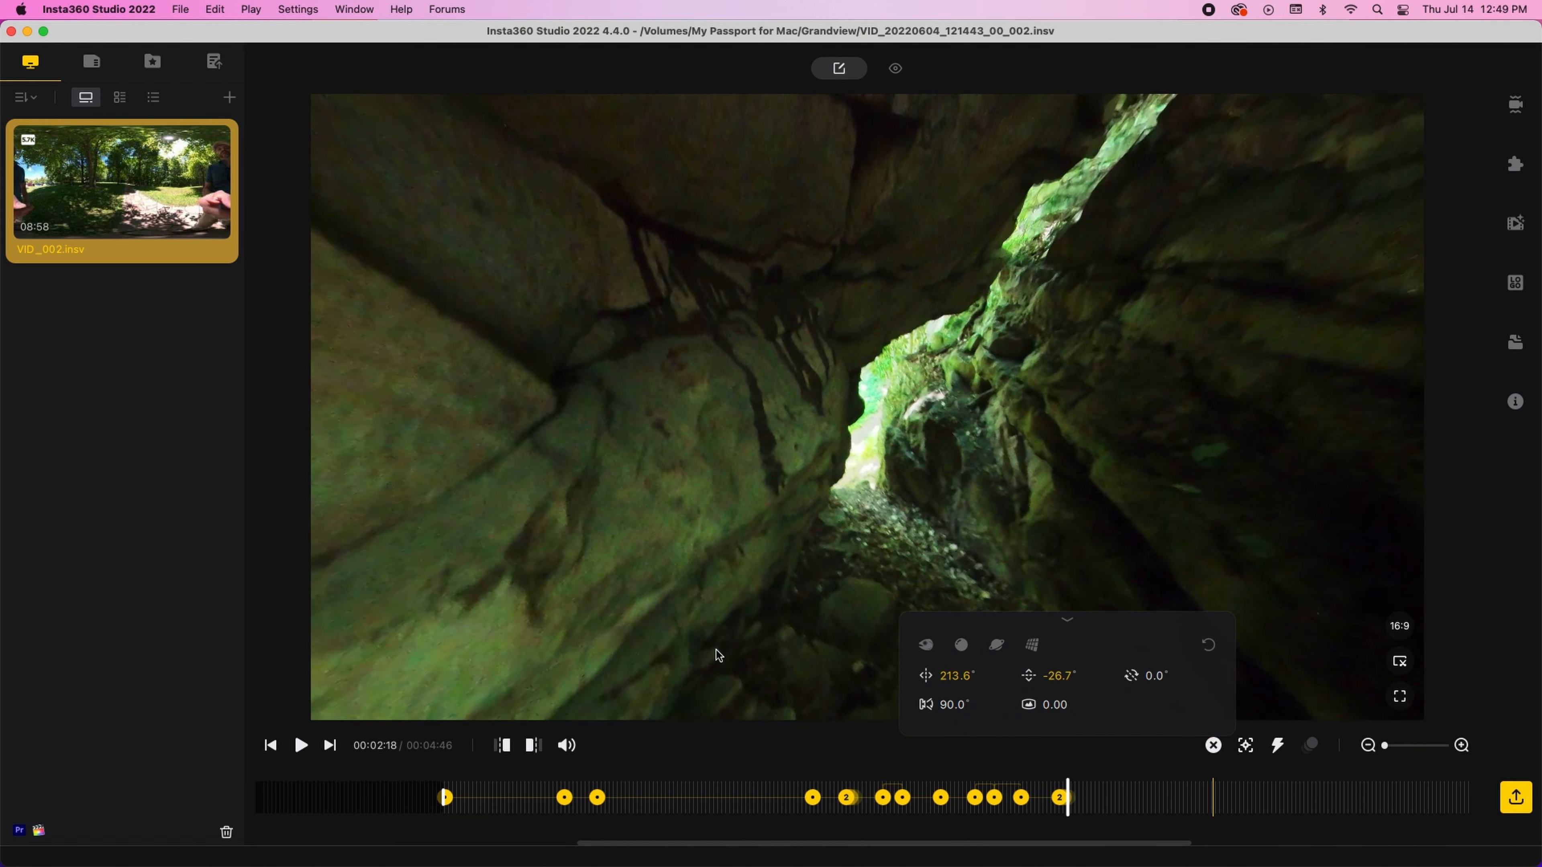
- Add a keyframe at 00:02:25, swing its view around past the hiker and tilt it upward, and preview the move from 00:02:13
{"action": "left_click", "coordinate": [301, 747]}
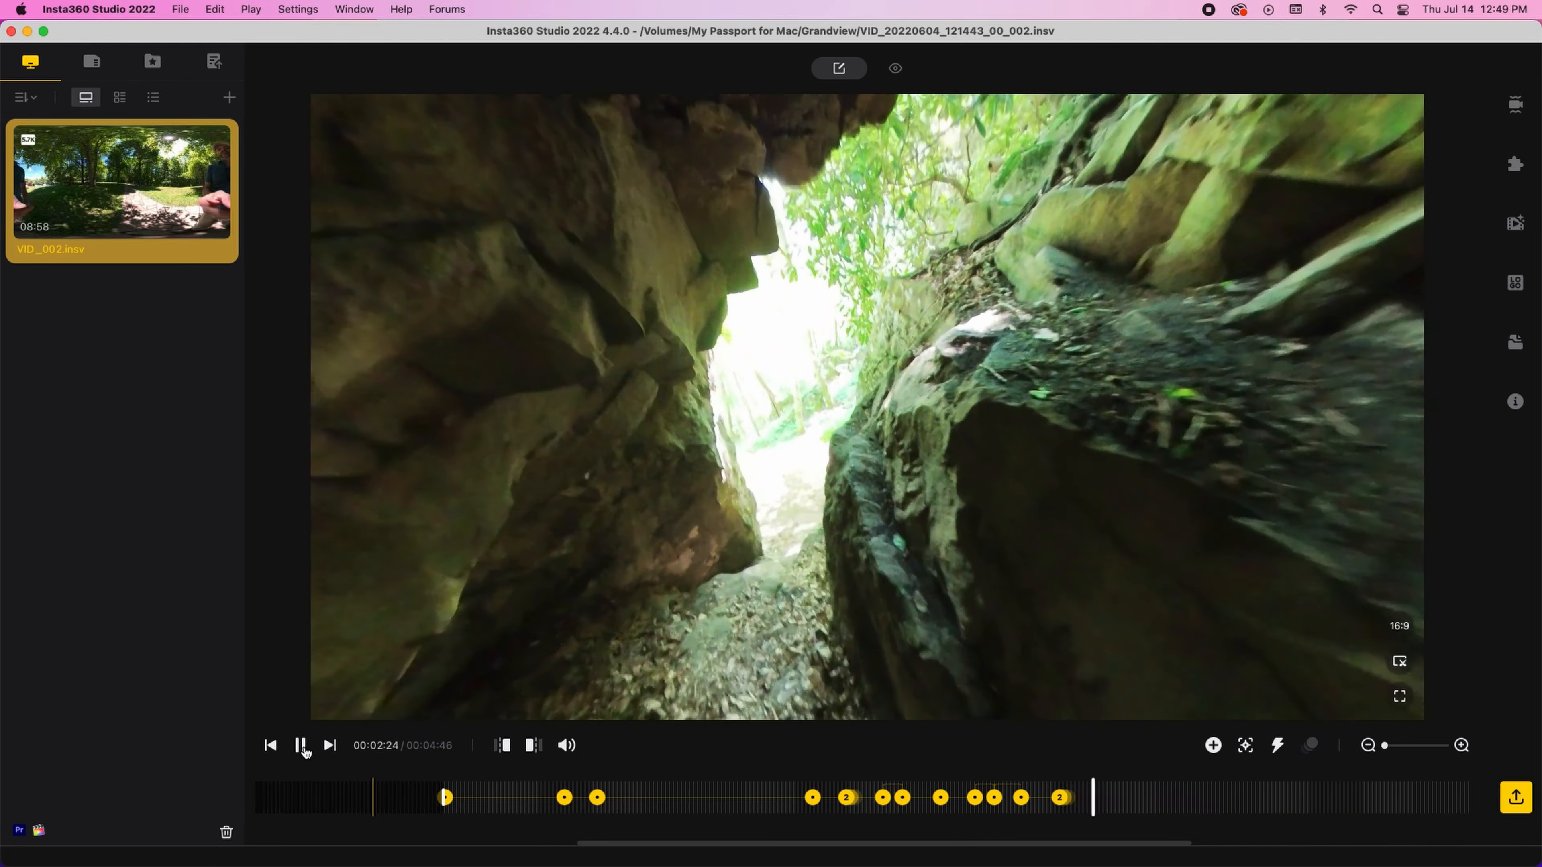
{"action": "left_click", "coordinate": [302, 745]}
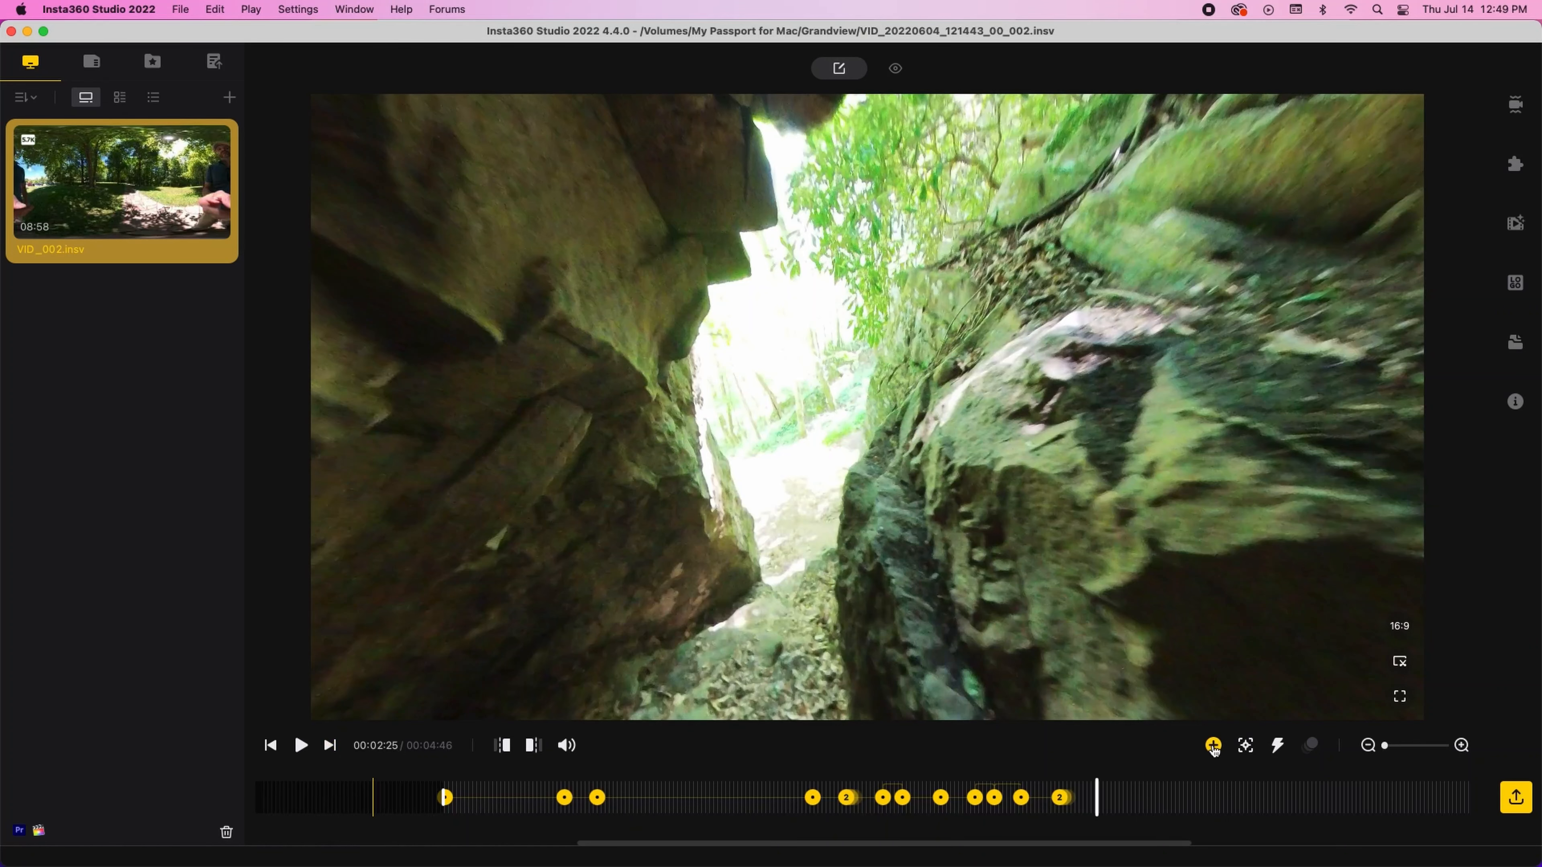
{"action": "left_click", "coordinate": [1213, 747]}
{"action": "left_click_drag", "start_coordinate": [743, 481], "coordinate": [1311, 483]}
{"action": "left_click_drag", "start_coordinate": [698, 449], "coordinate": [1325, 435]}
{"action": "left_click_drag", "start_coordinate": [435, 439], "coordinate": [862, 443]}
{"action": "left_click_drag", "start_coordinate": [516, 462], "coordinate": [1074, 464]}
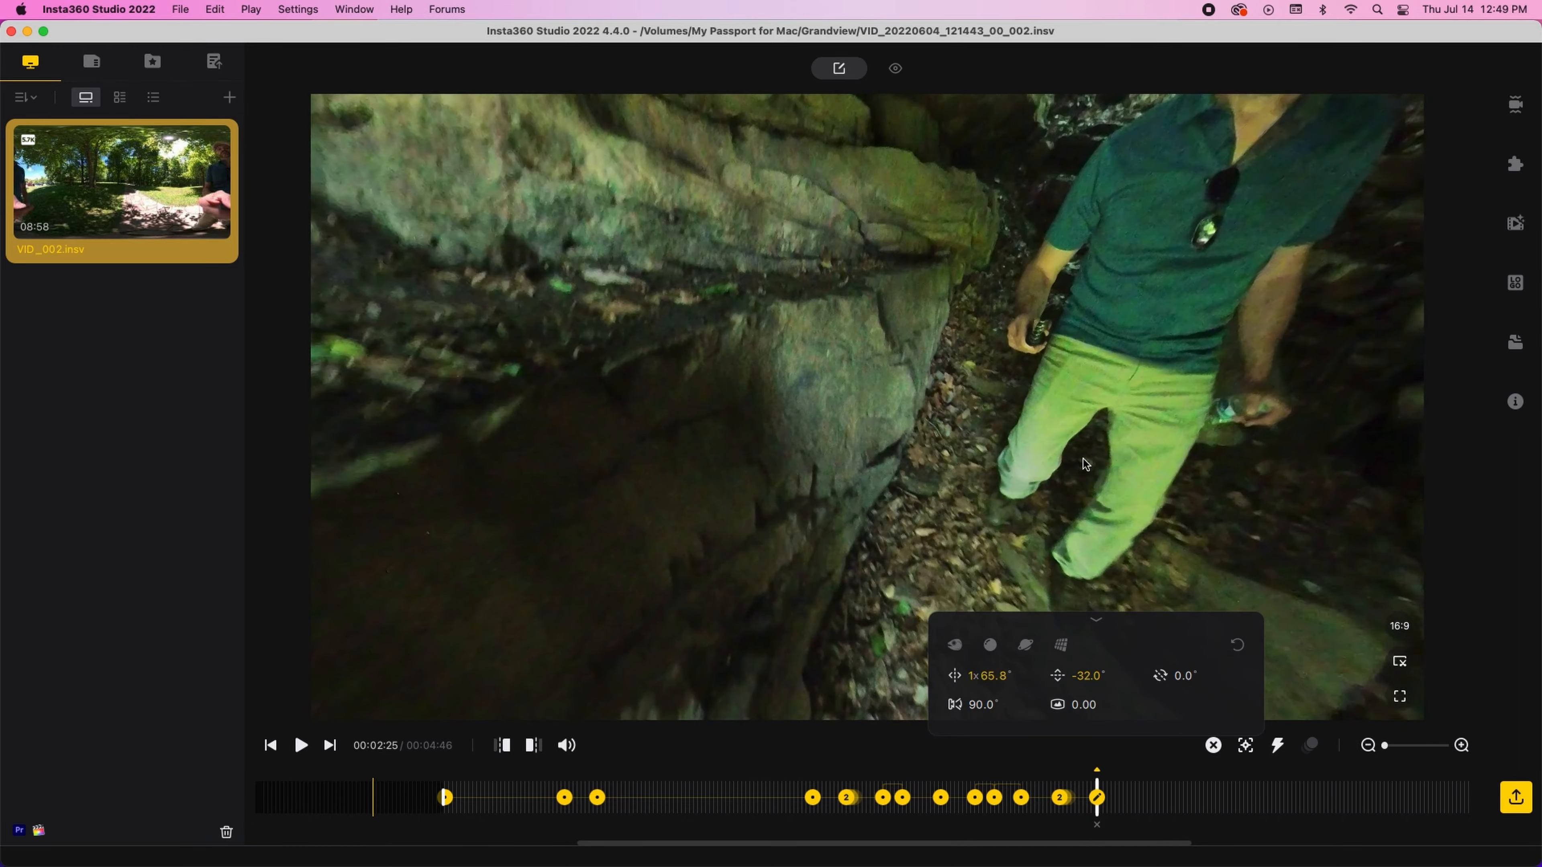
{"action": "left_click_drag", "start_coordinate": [416, 523], "coordinate": [877, 461]}
{"action": "left_click_drag", "start_coordinate": [482, 509], "coordinate": [898, 463]}
{"action": "left_click_drag", "start_coordinate": [688, 433], "coordinate": [849, 524]}
{"action": "left_click_drag", "start_coordinate": [713, 421], "coordinate": [796, 520]}
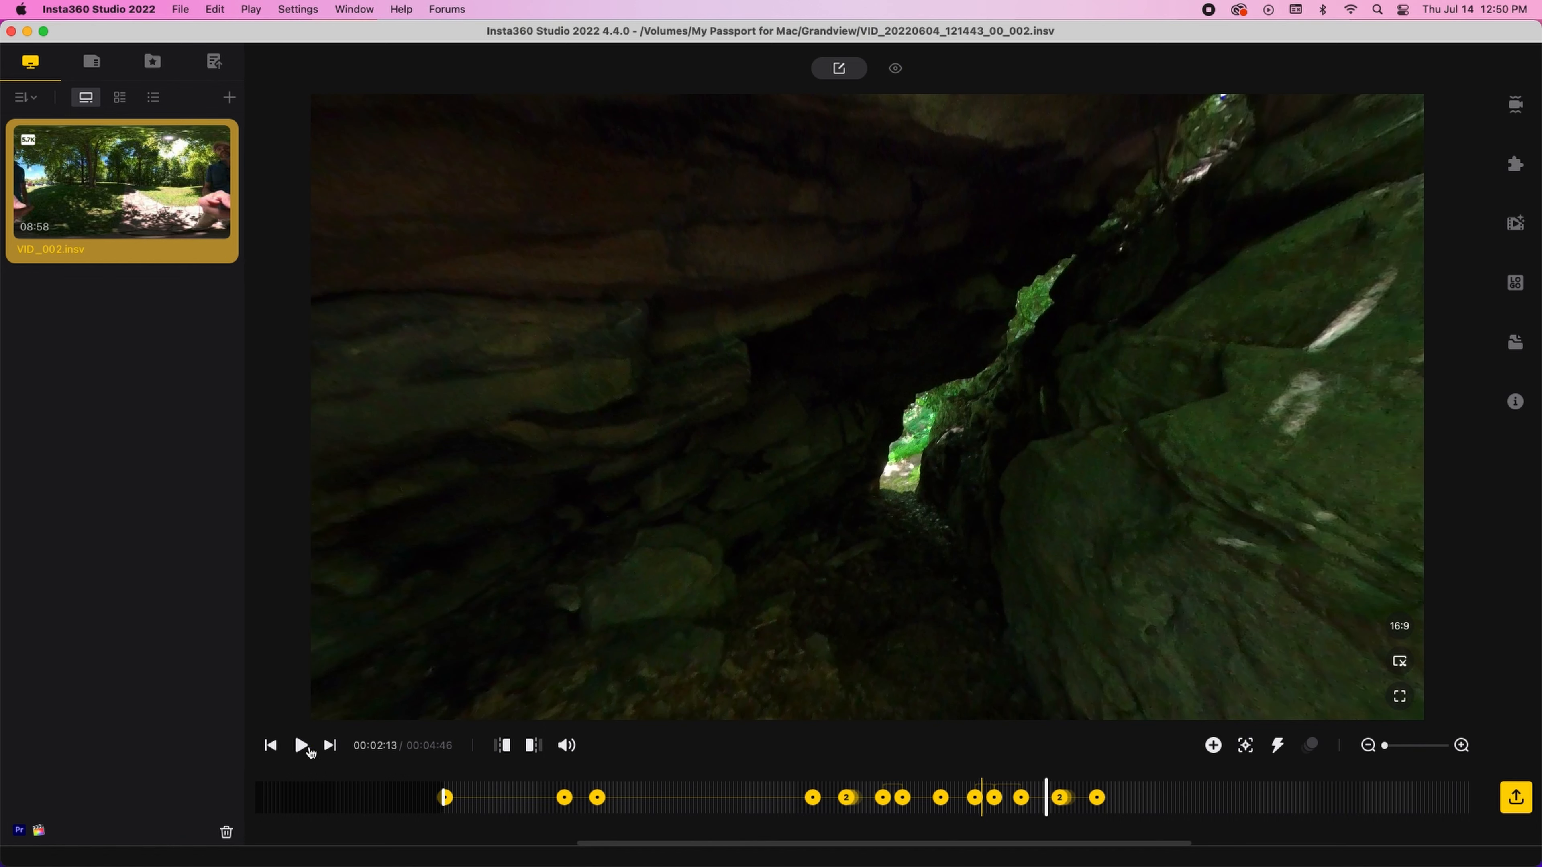
{"action": "left_click", "coordinate": [308, 751]}
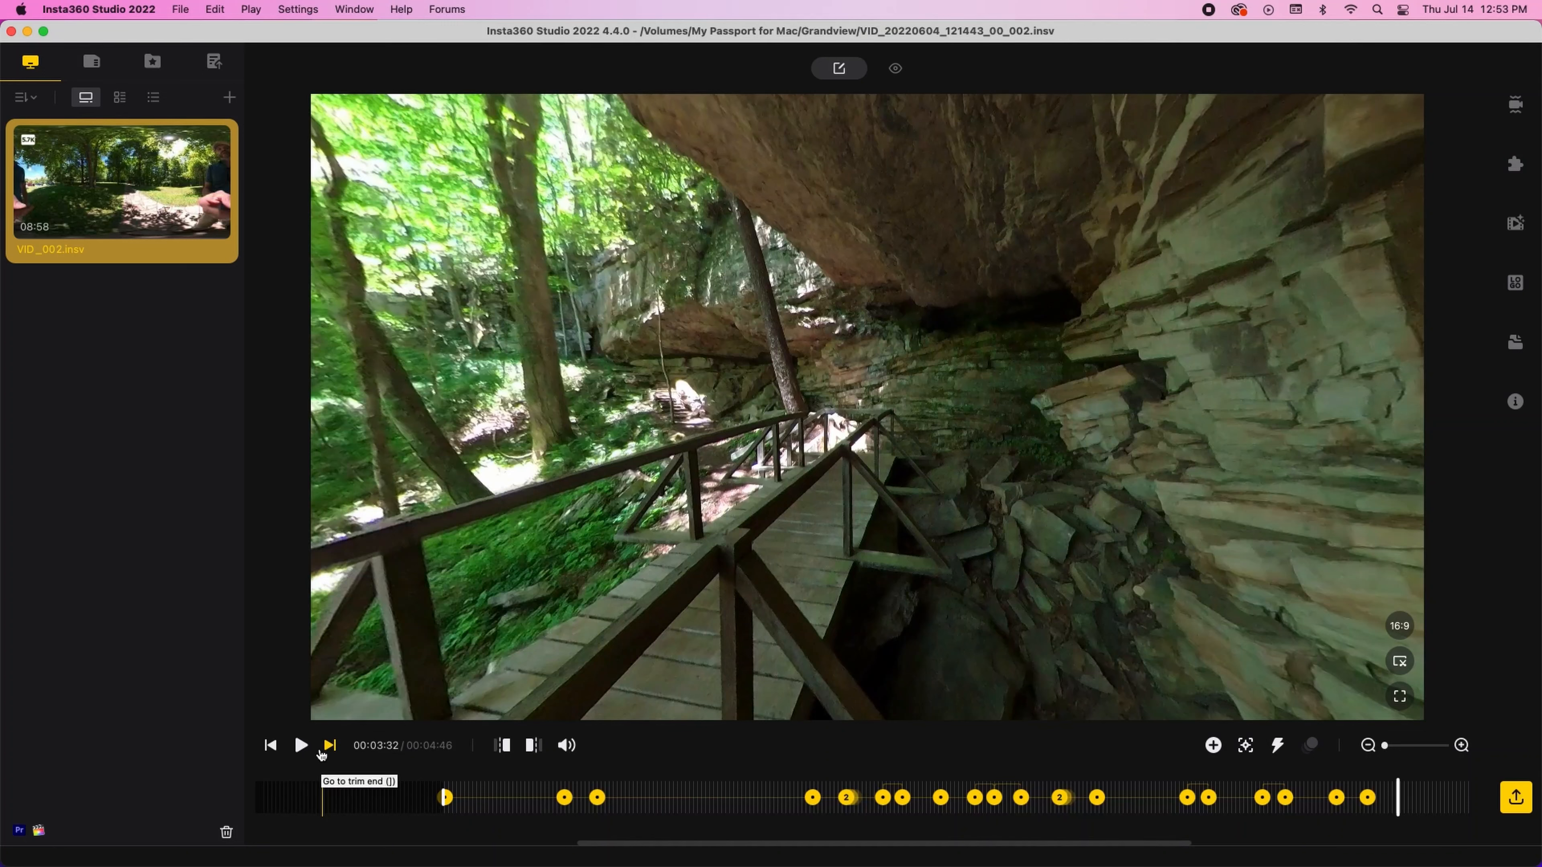
- Add a keyframe at 00:03:32 keeping the current view, and another at 00:03:39 set to the Tiny Planet view
{"action": "left_click", "coordinate": [1219, 750]}
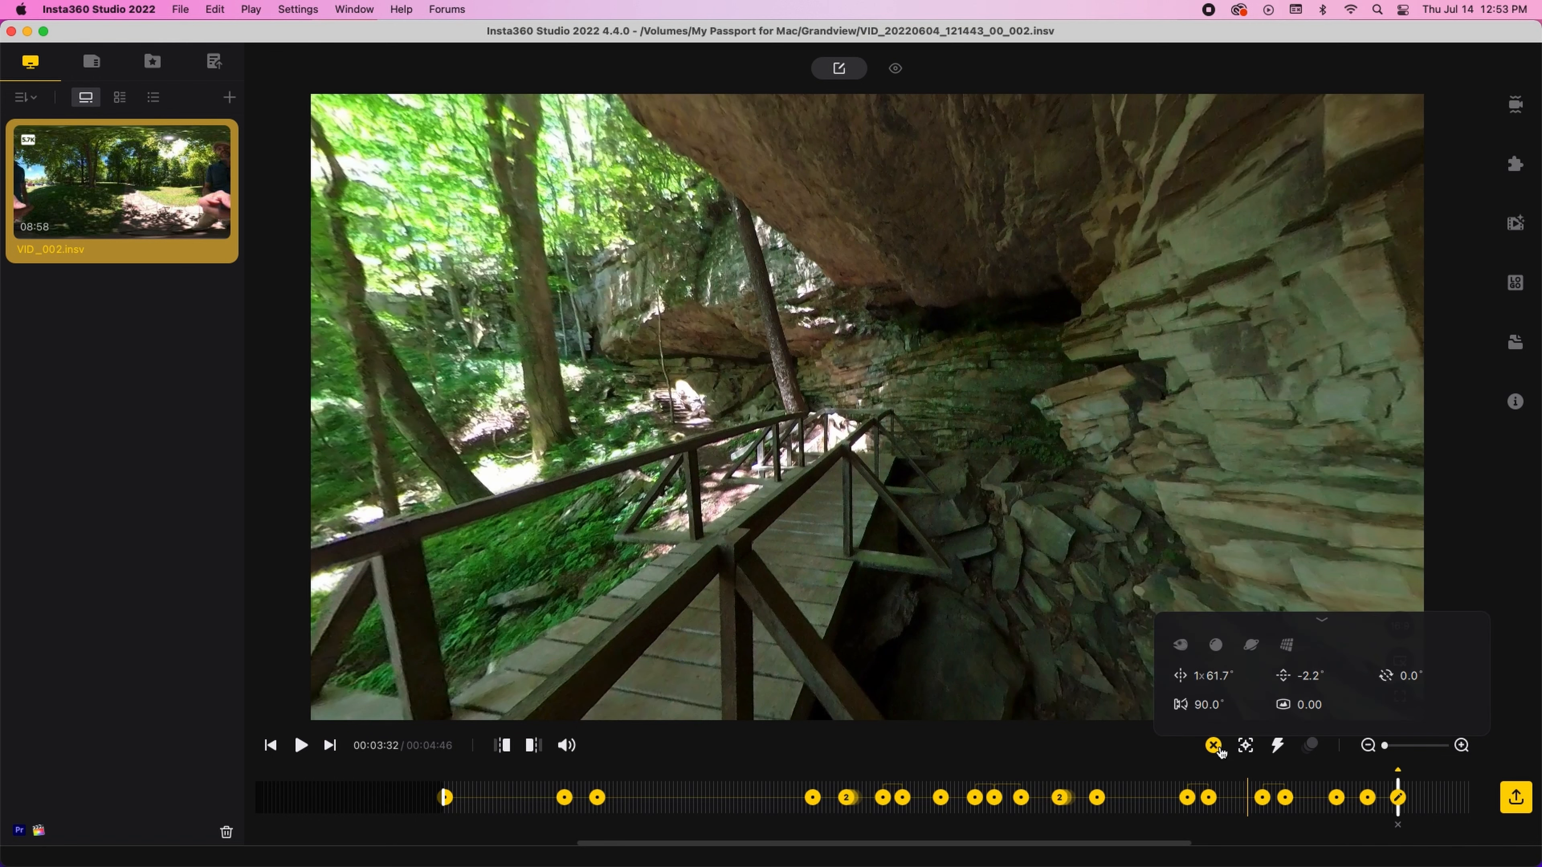
{"action": "left_click", "coordinate": [301, 745]}
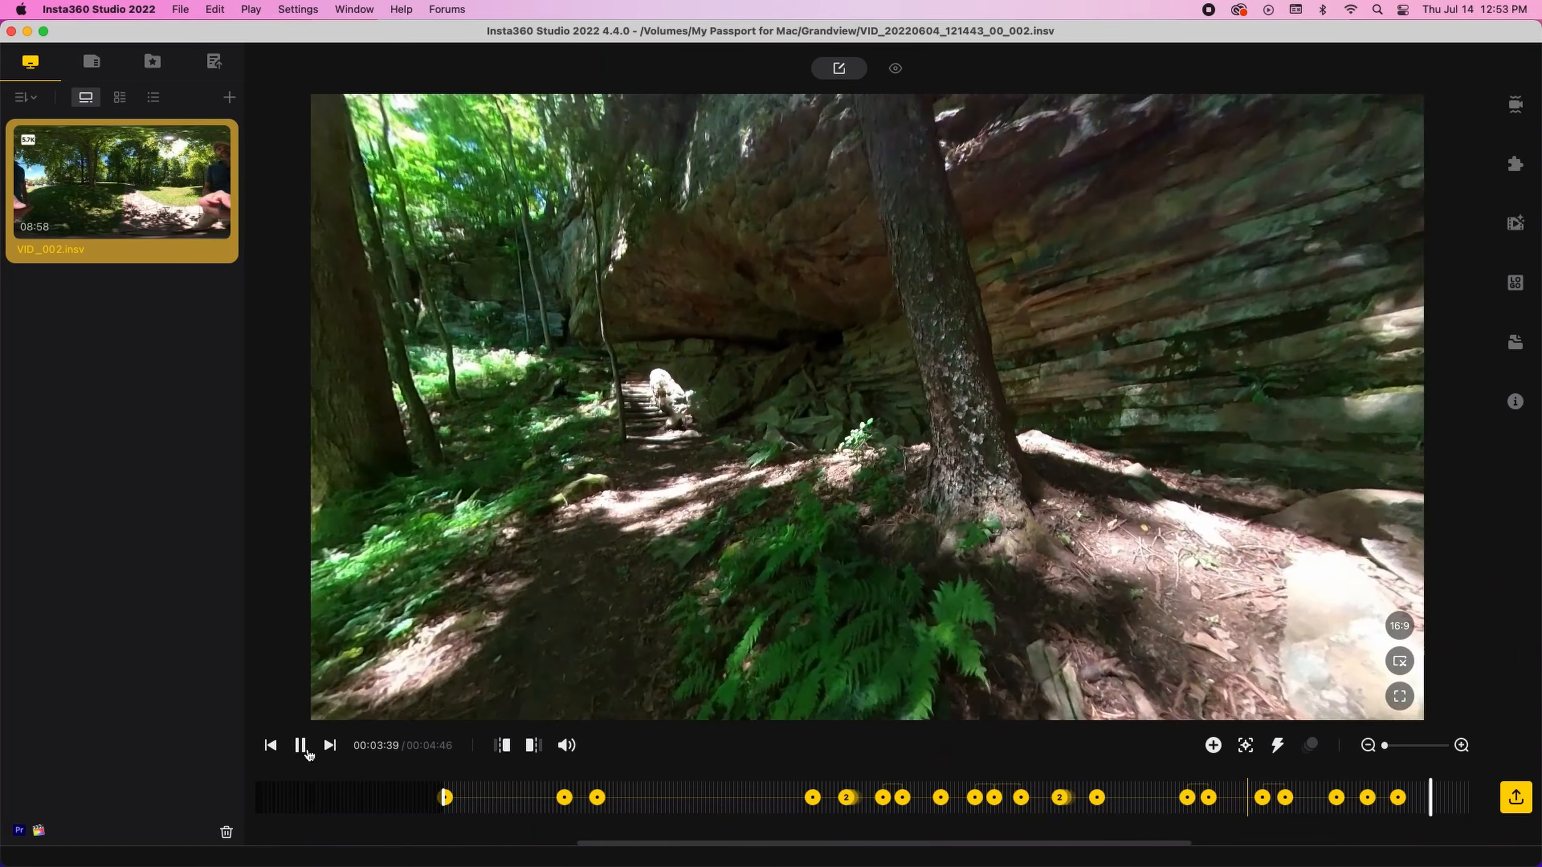
{"action": "left_click", "coordinate": [301, 748]}
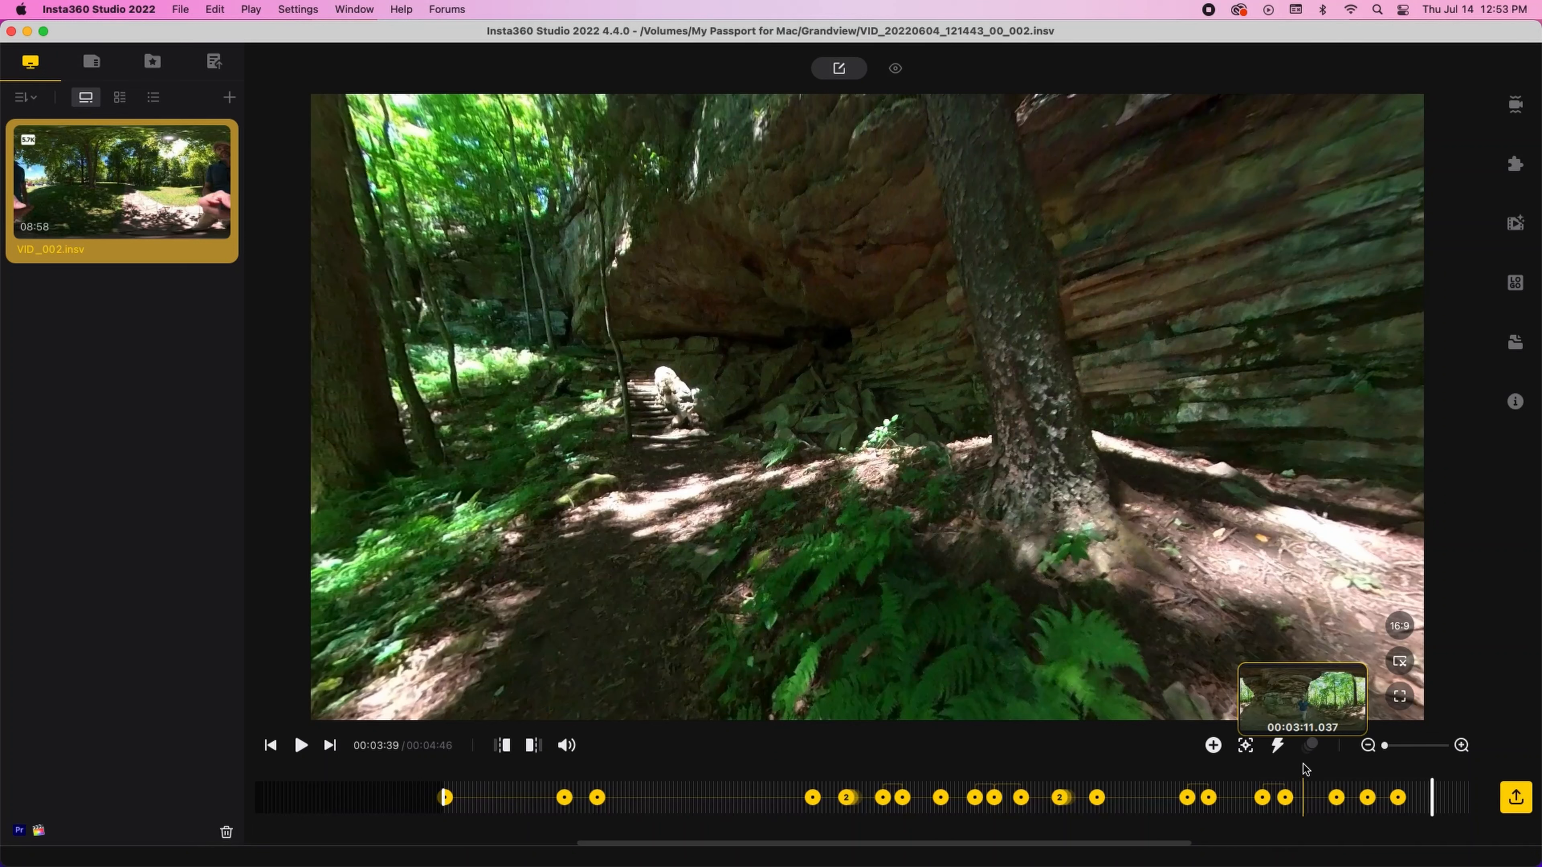
{"action": "left_click", "coordinate": [1219, 753]}
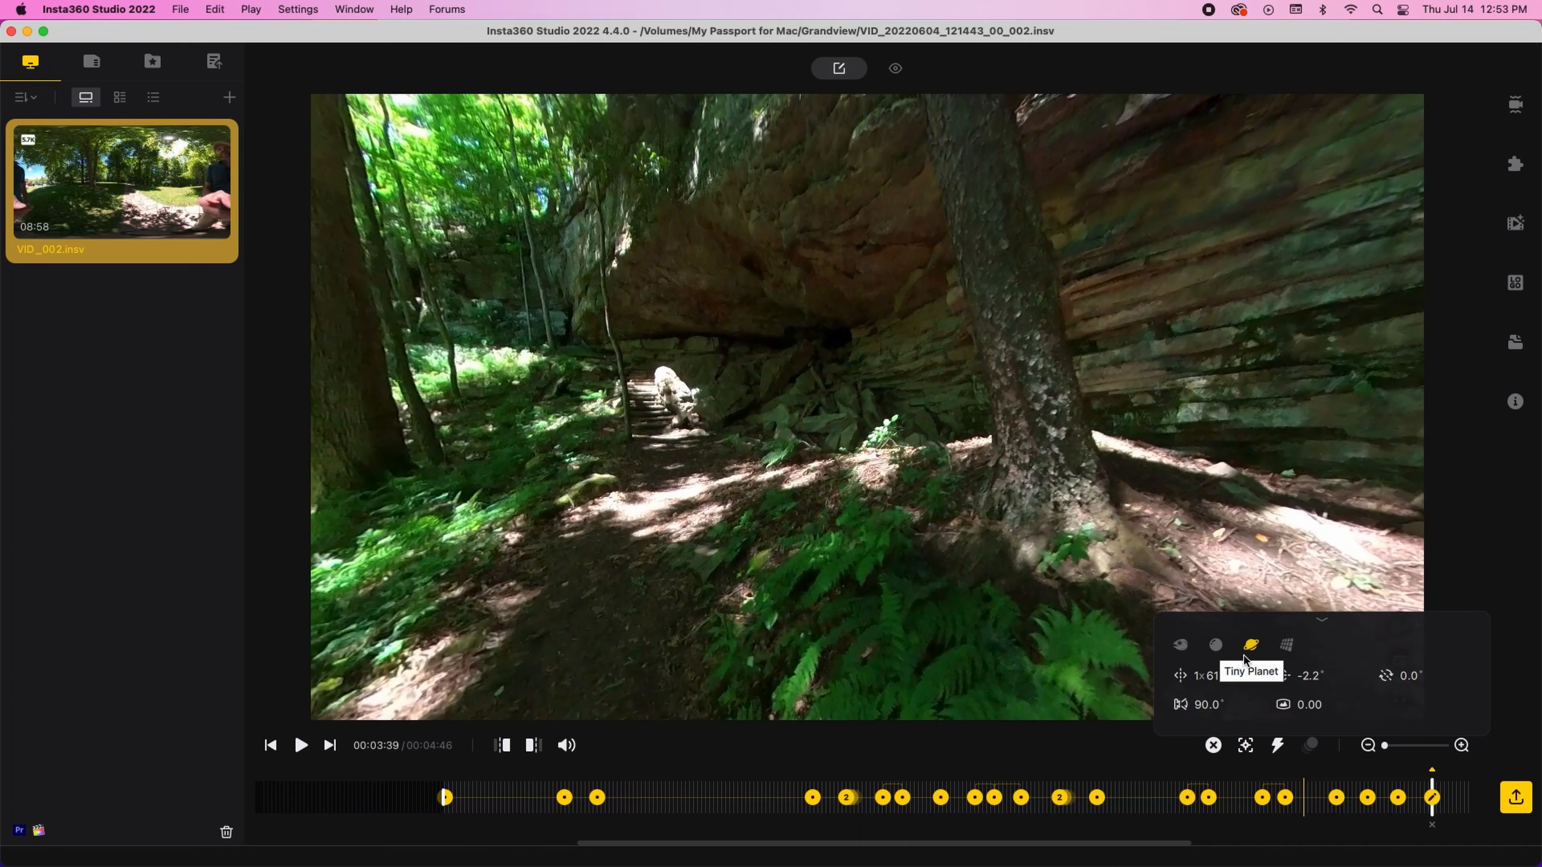
{"action": "left_click", "coordinate": [1253, 646]}
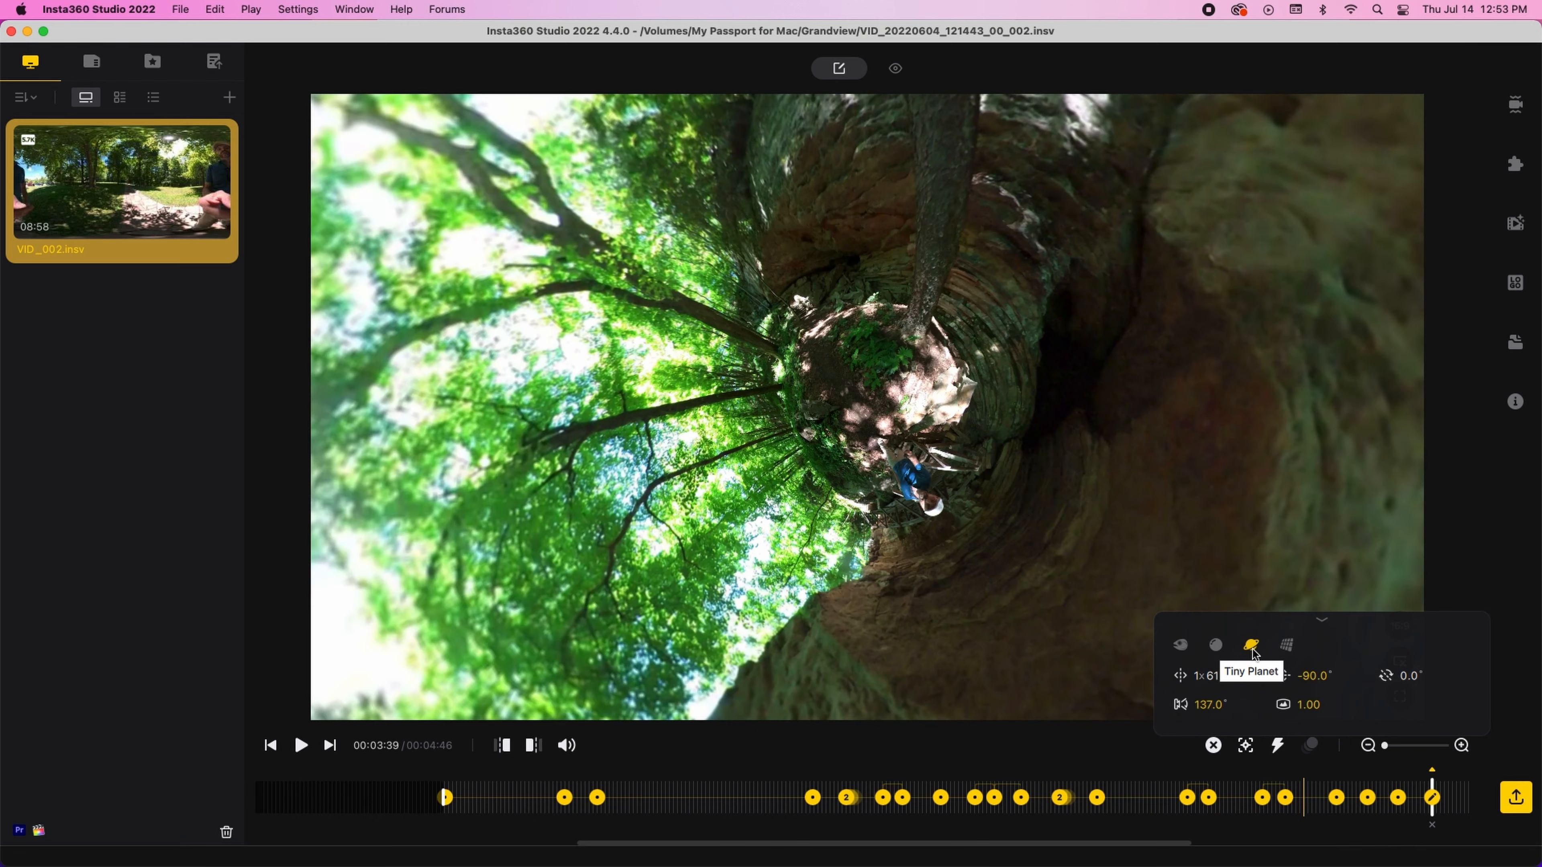
- Add a keyframe at 00:04:01 and rotate the tiny planet until the hiker stands upright, with pan about 1x306.8° and tilt about -90.1°
{"action": "left_click", "coordinate": [302, 746]}
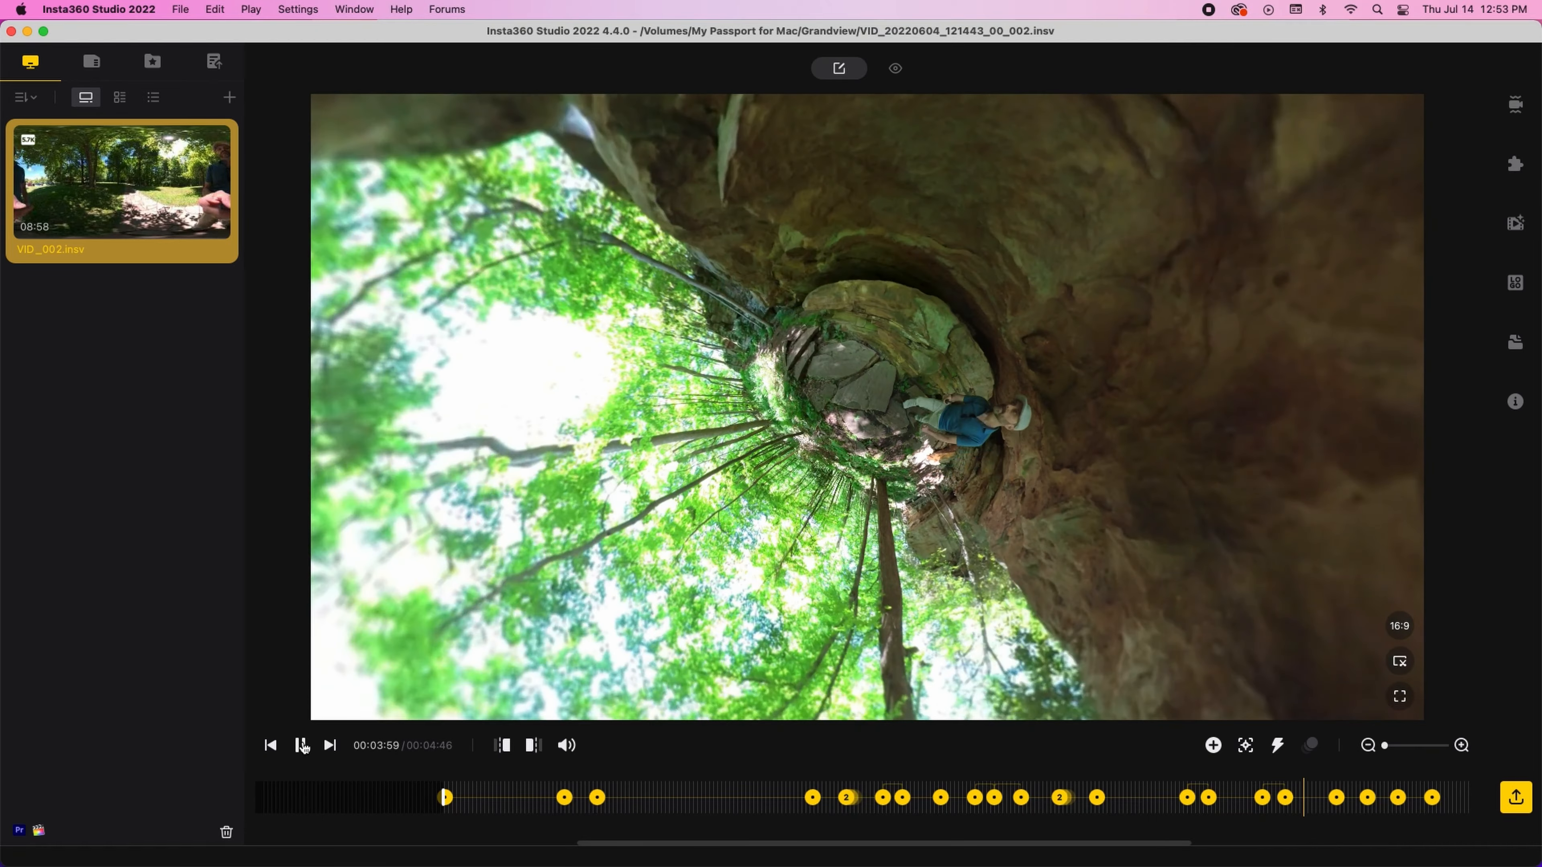
{"action": "left_click", "coordinate": [301, 745]}
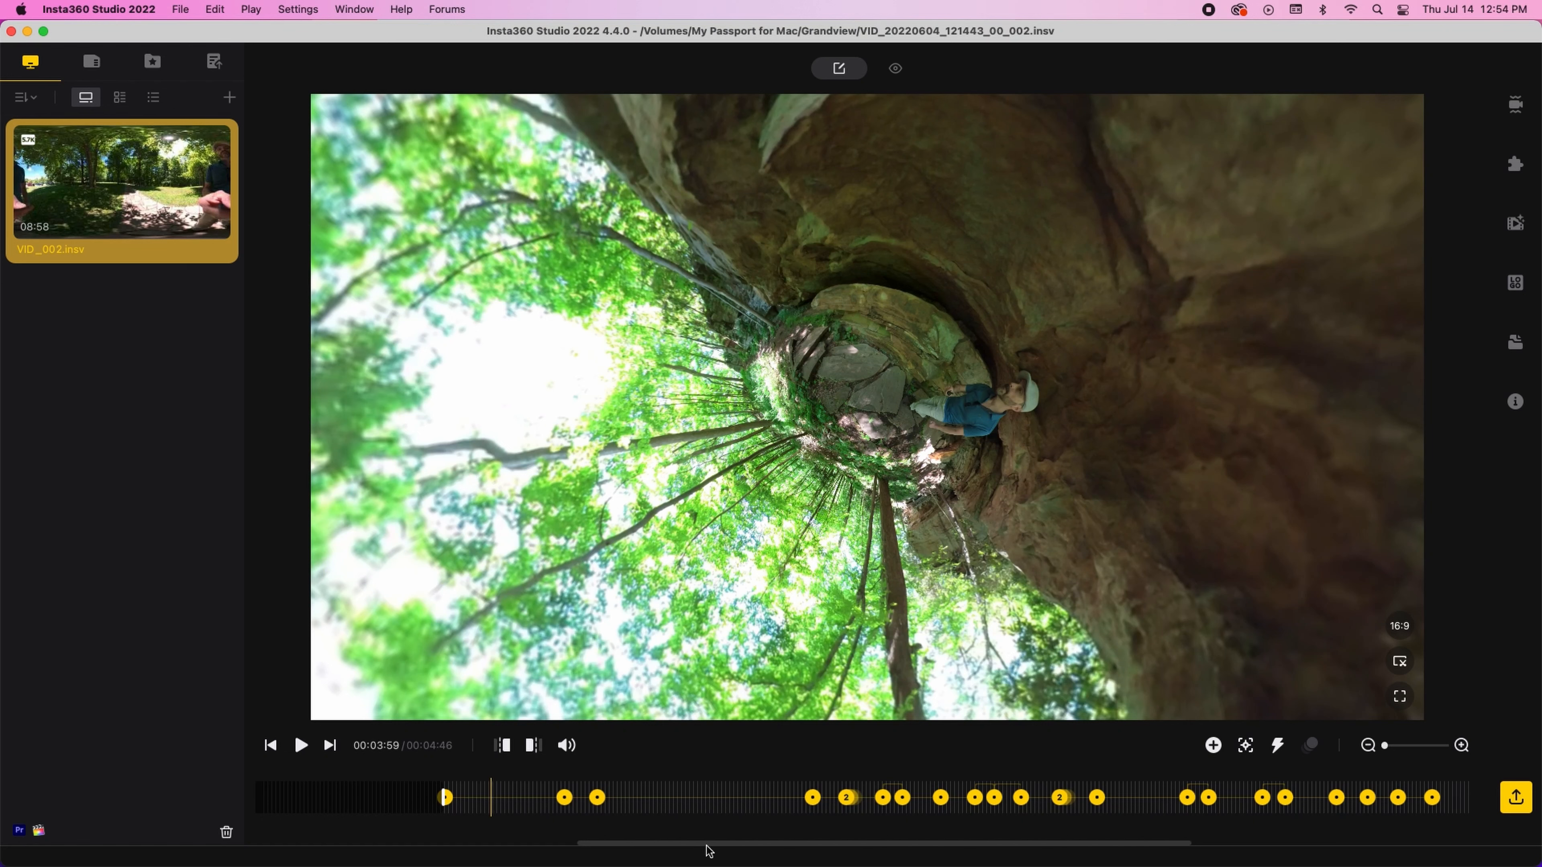
{"action": "left_click_drag", "start_coordinate": [748, 845], "coordinate": [983, 846]}
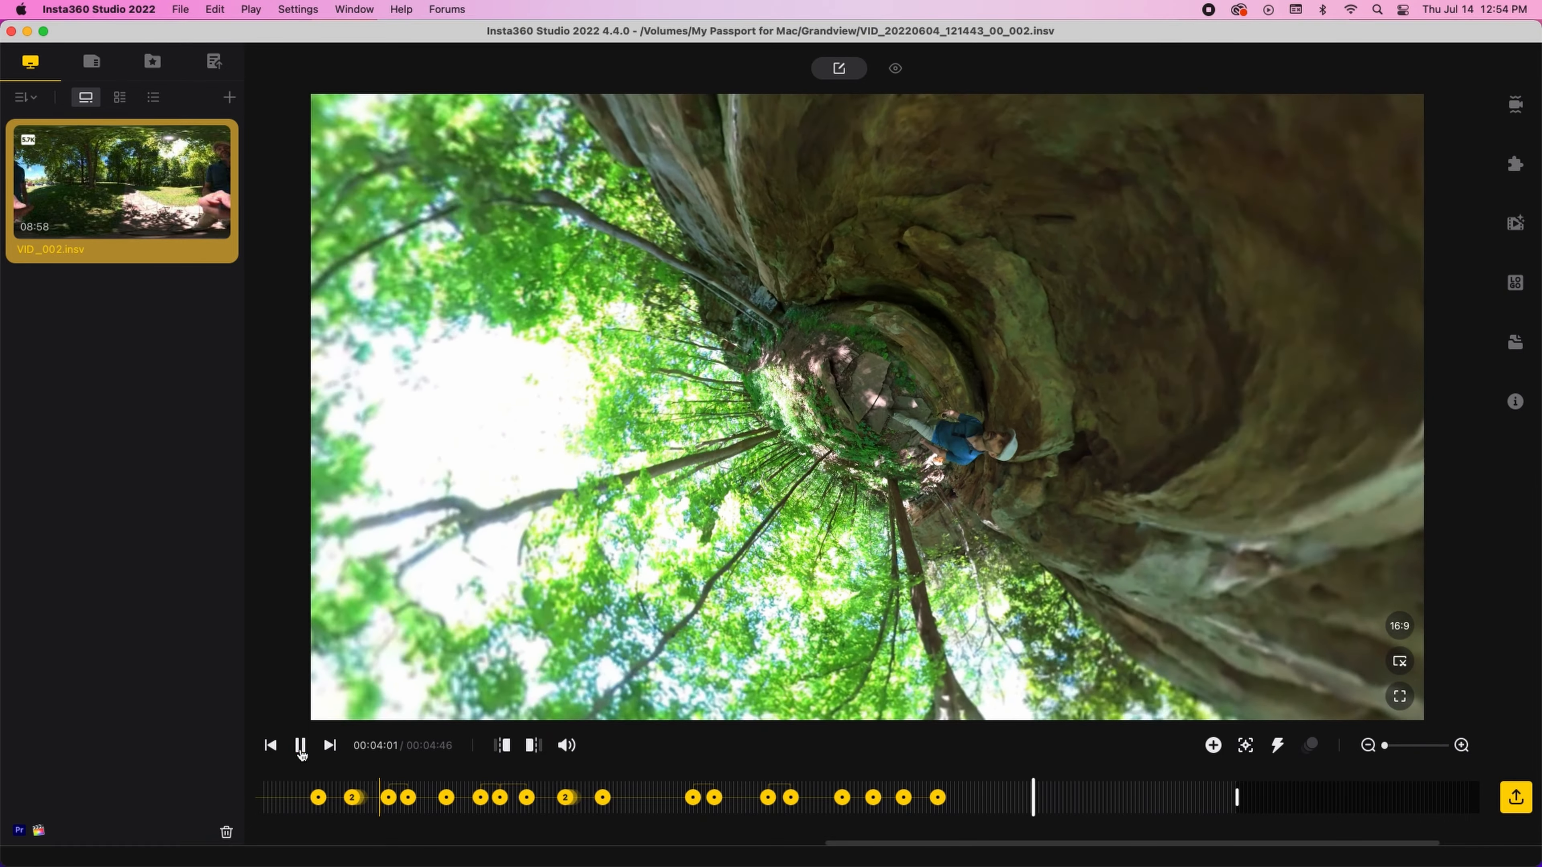
{"action": "left_click", "coordinate": [300, 747]}
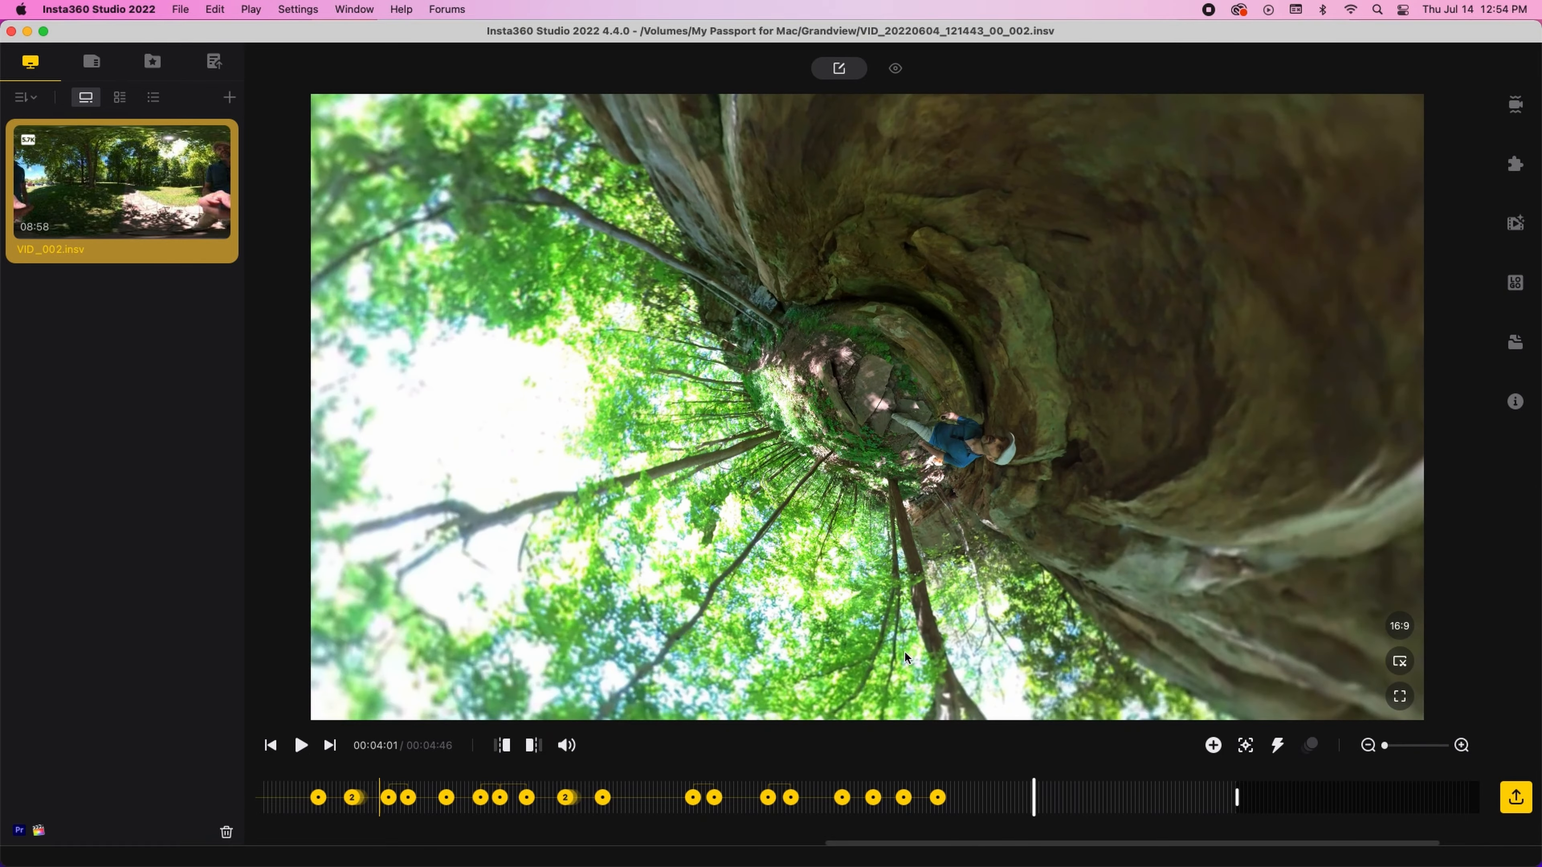
{"action": "left_click", "coordinate": [1213, 745]}
{"action": "mouse_move", "coordinate": [838, 377]}
{"action": "left_mouse_down"}
{"action": "mouse_move", "coordinate": [1039, 355]}
{"action": "mouse_move", "coordinate": [1111, 370]}
{"action": "mouse_move", "coordinate": [1238, 483]}
{"action": "mouse_move", "coordinate": [1373, 490]}
{"action": "mouse_move", "coordinate": [1457, 397]}
{"action": "mouse_move", "coordinate": [1135, 366]}
{"action": "left_mouse_up"}
{"action": "left_click_drag", "start_coordinate": [779, 389], "coordinate": [1089, 520]}
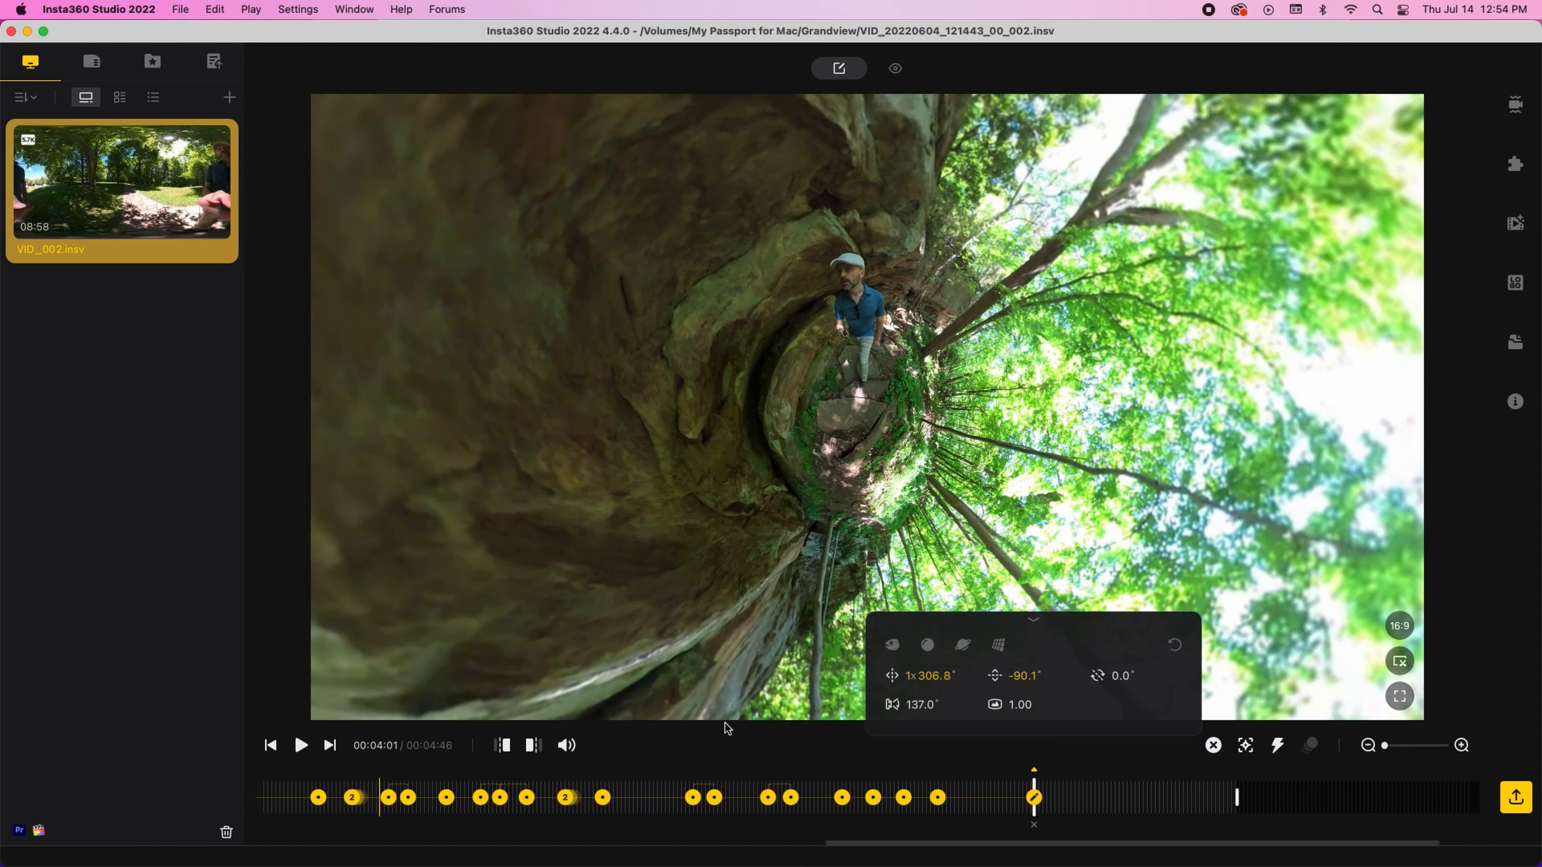
- Add a keyframe at 00:04:09, replace Tiny Planet with a normal view, and face it along the trail, pan about 1x129.6° and tilt about -3.4°
{"action": "left_click", "coordinate": [302, 748]}
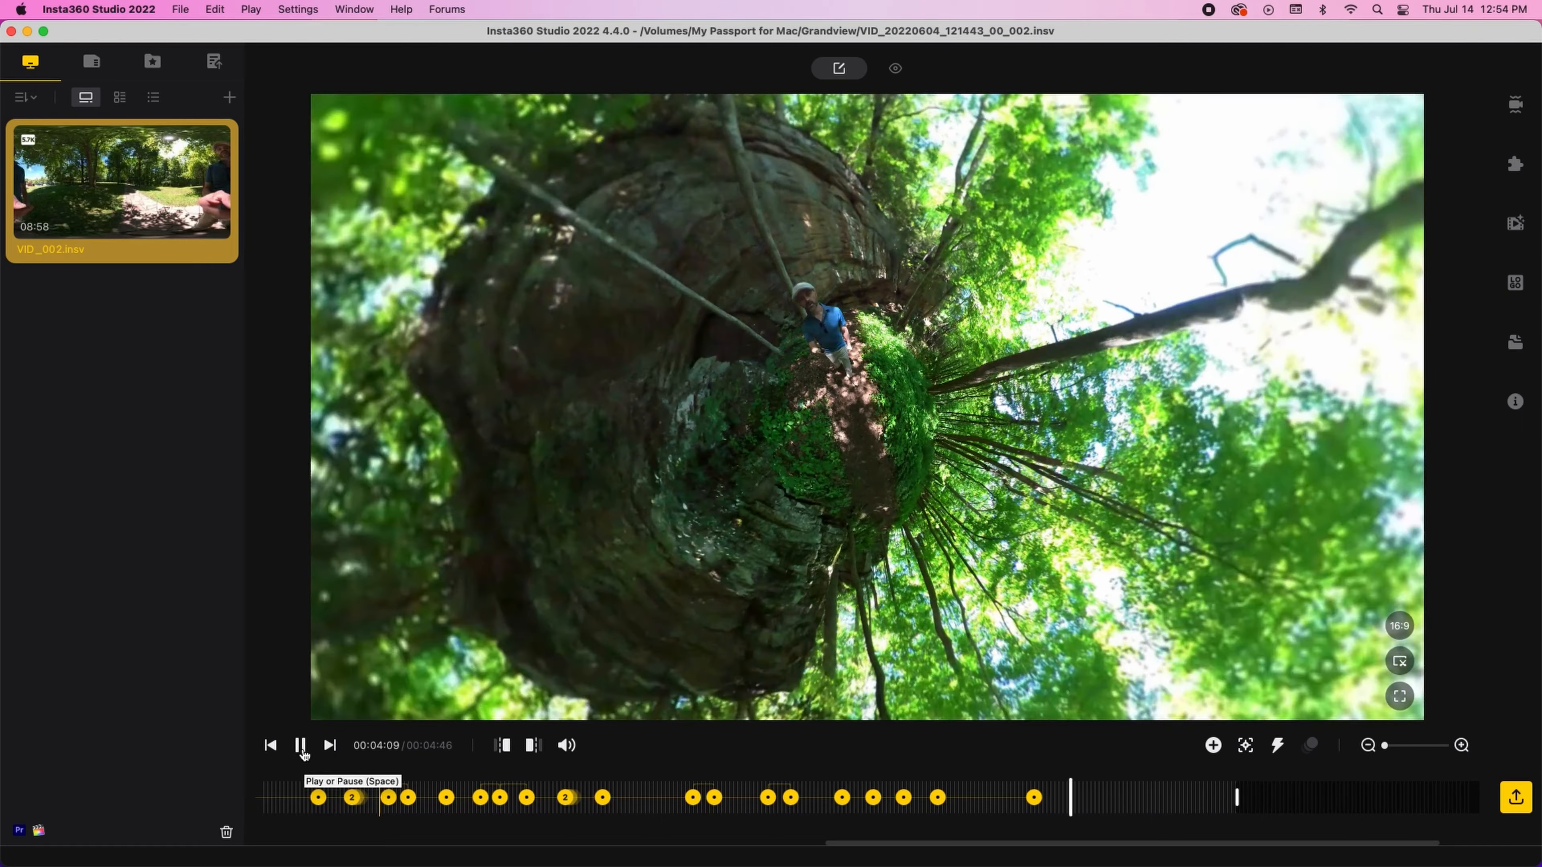
{"action": "left_click", "coordinate": [304, 753]}
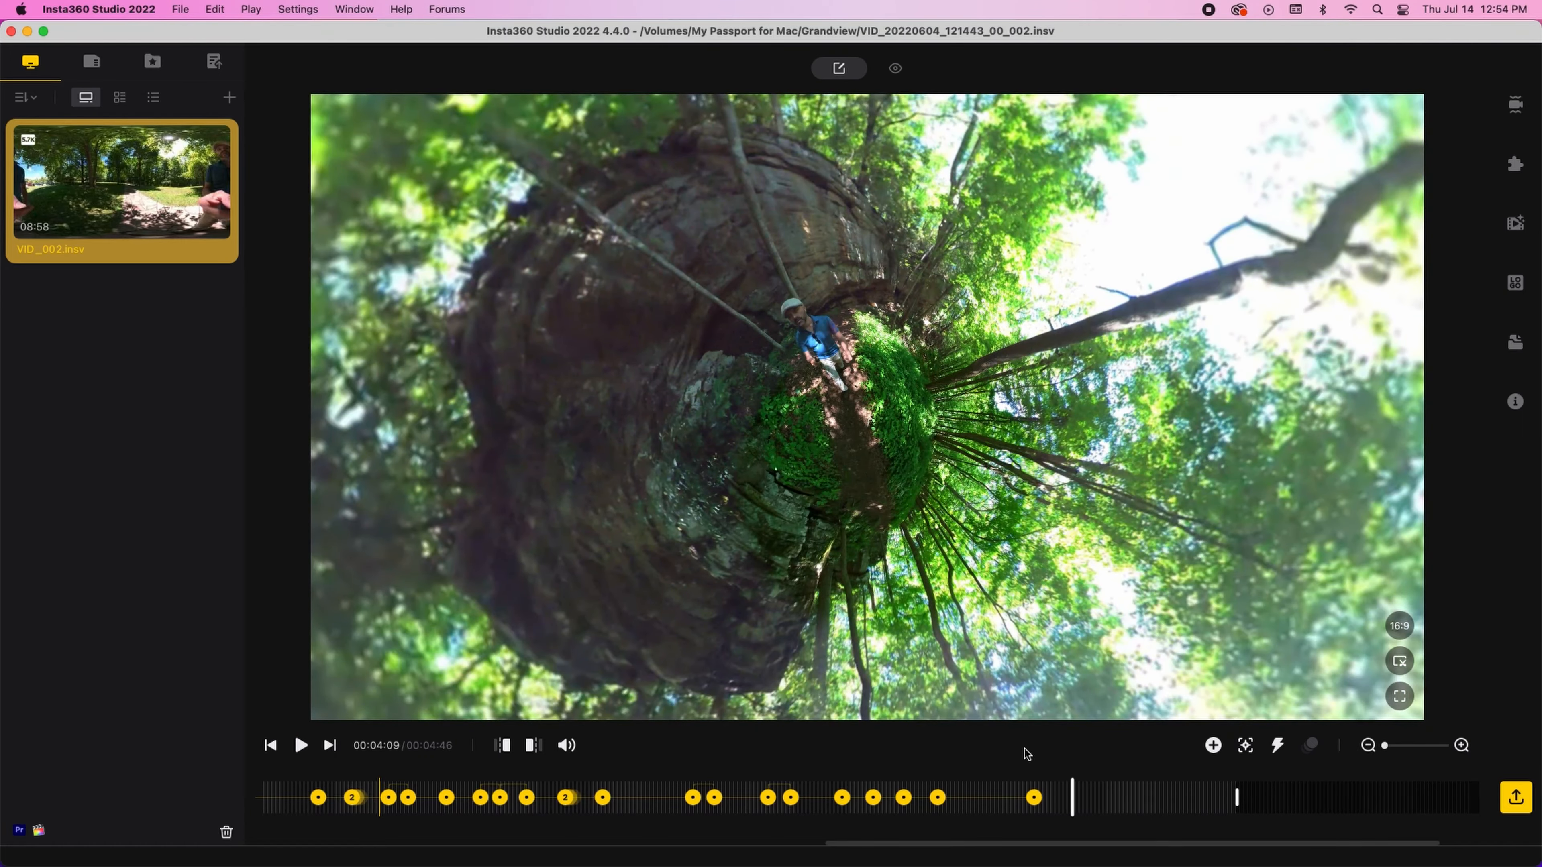
{"action": "left_click", "coordinate": [1213, 745]}
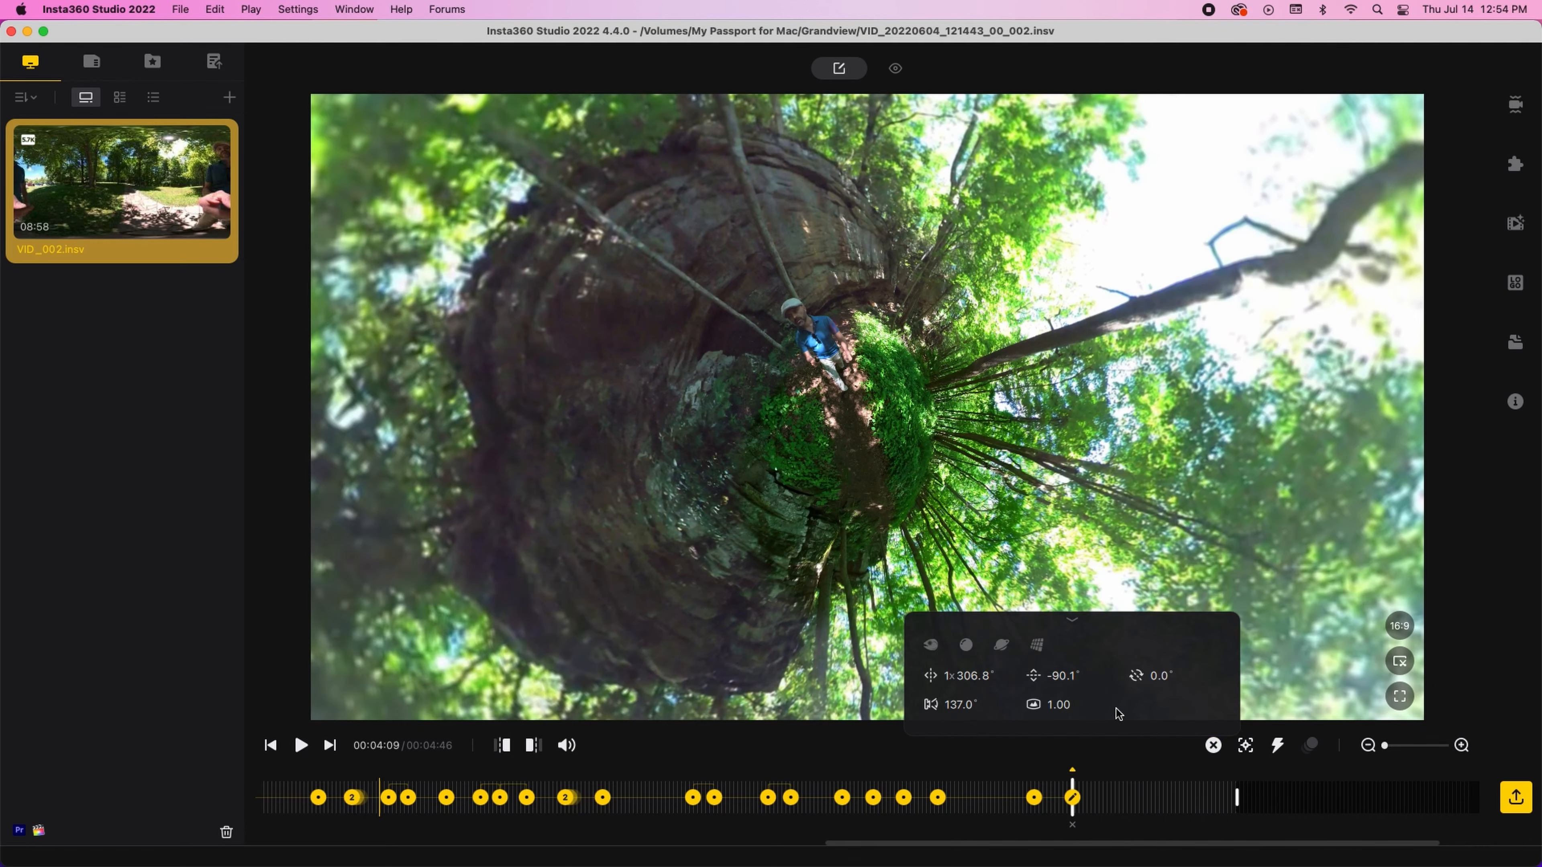
{"action": "left_click", "coordinate": [931, 647]}
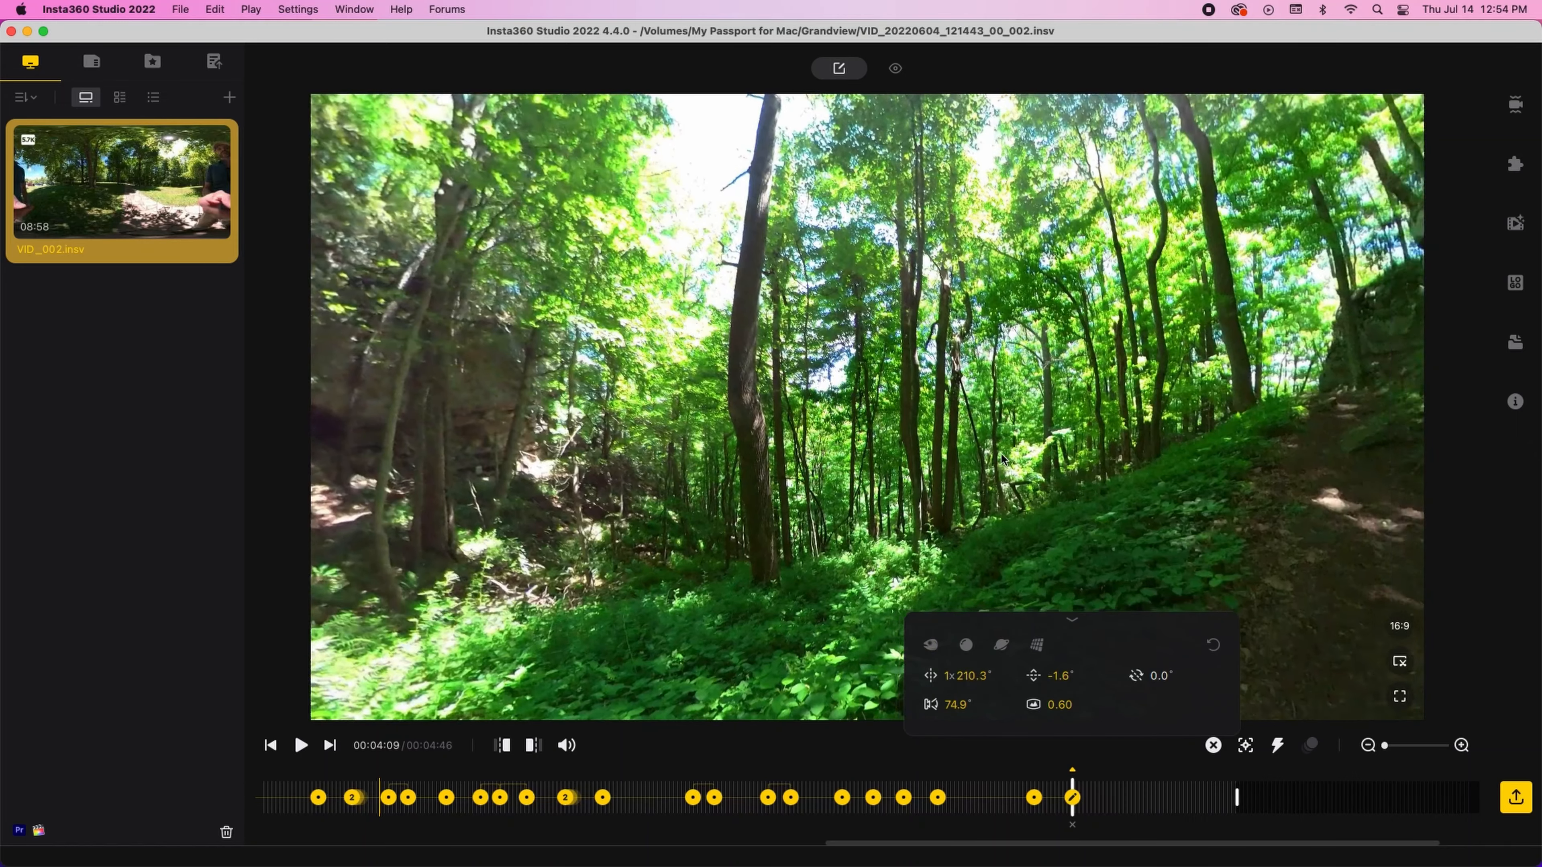
{"action": "left_click_drag", "start_coordinate": [1003, 460], "coordinate": [548, 448]}
{"action": "left_click_drag", "start_coordinate": [961, 459], "coordinate": [742, 461]}
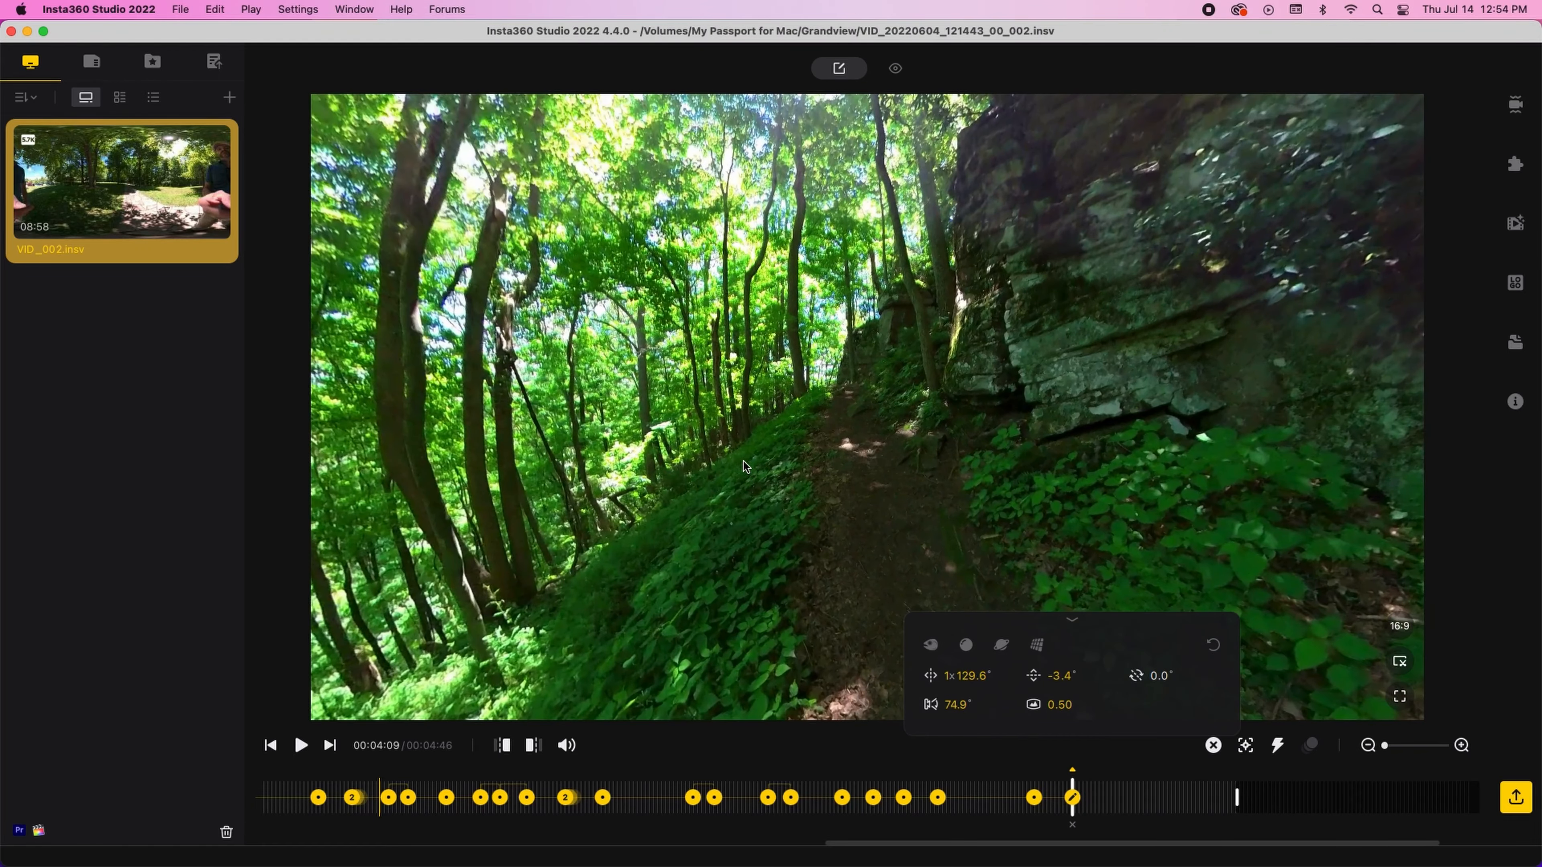
- Apply Fade-In Fade-Out transitions between the 00:04:01 and 00:04:09 keyframes and between the 00:03:32 and 00:03:39 keyframes, and play the clip
{"action": "left_click", "coordinate": [1055, 797]}
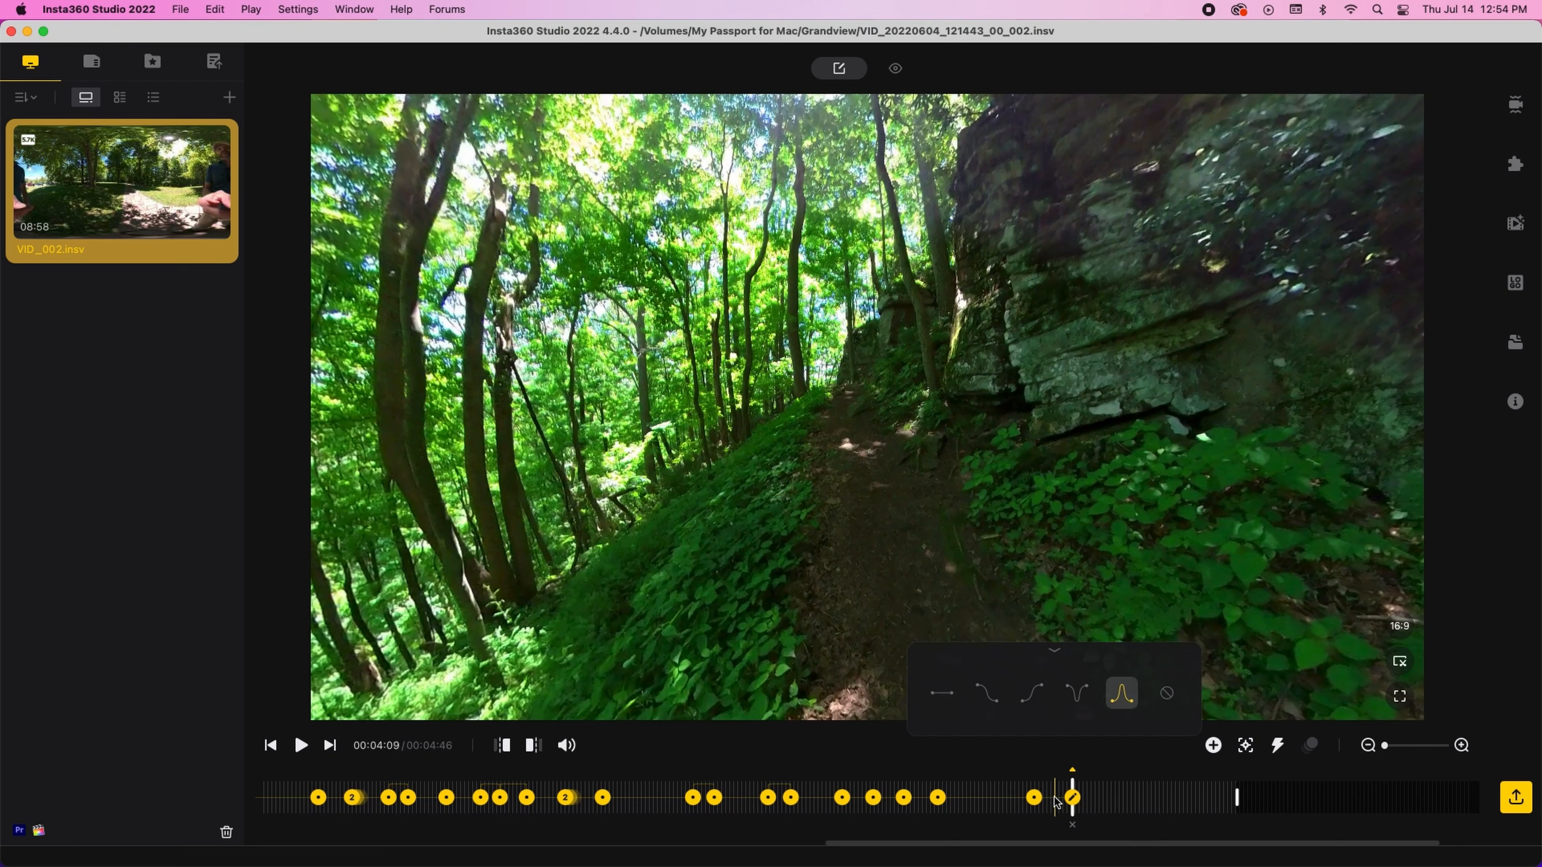
{"action": "left_click", "coordinate": [1124, 698]}
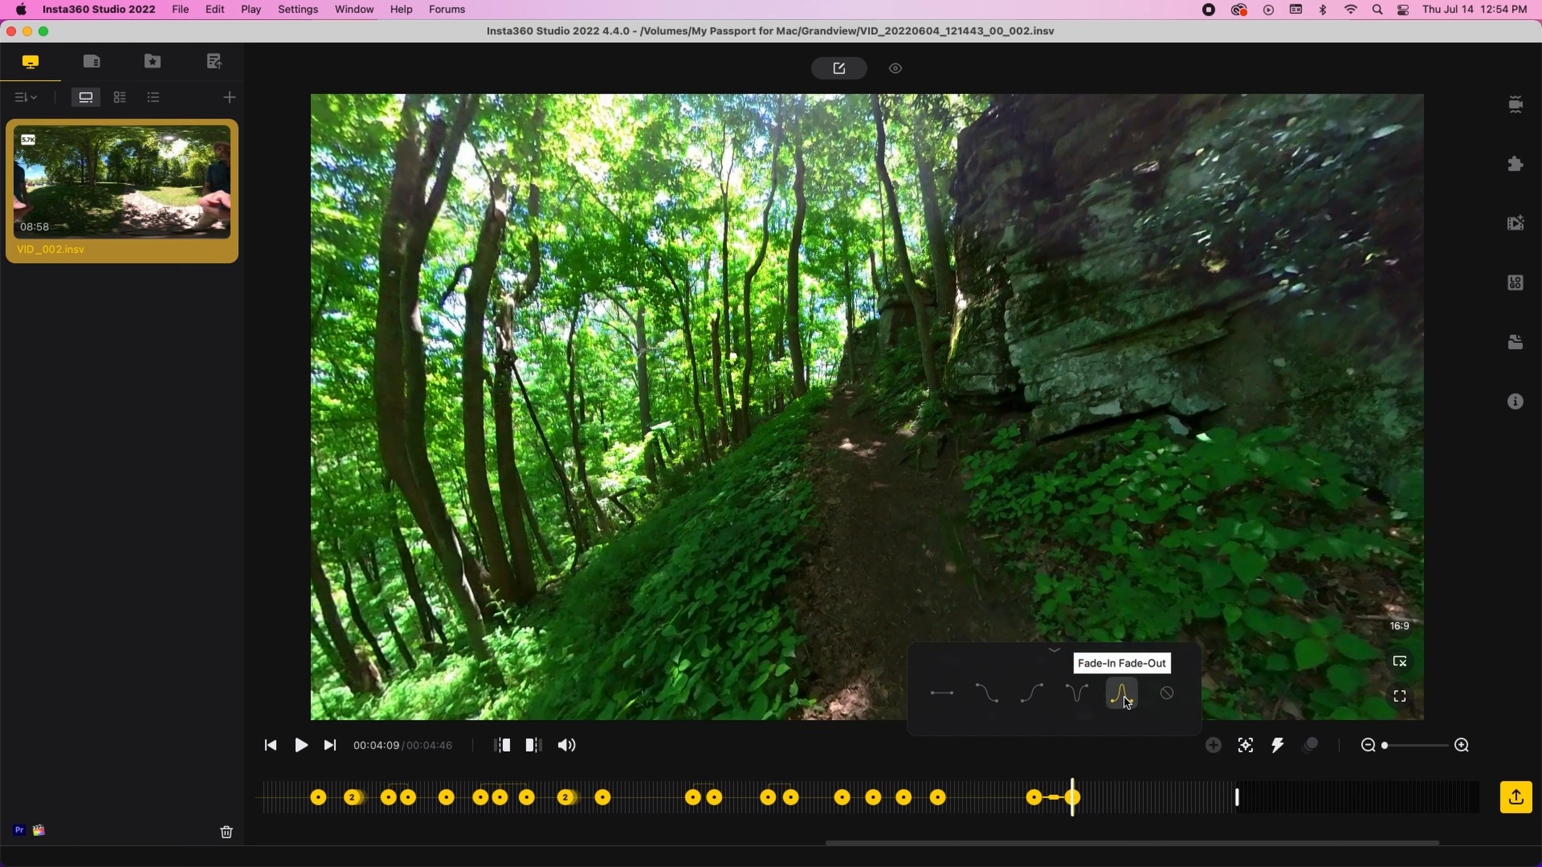
{"action": "left_click", "coordinate": [921, 797]}
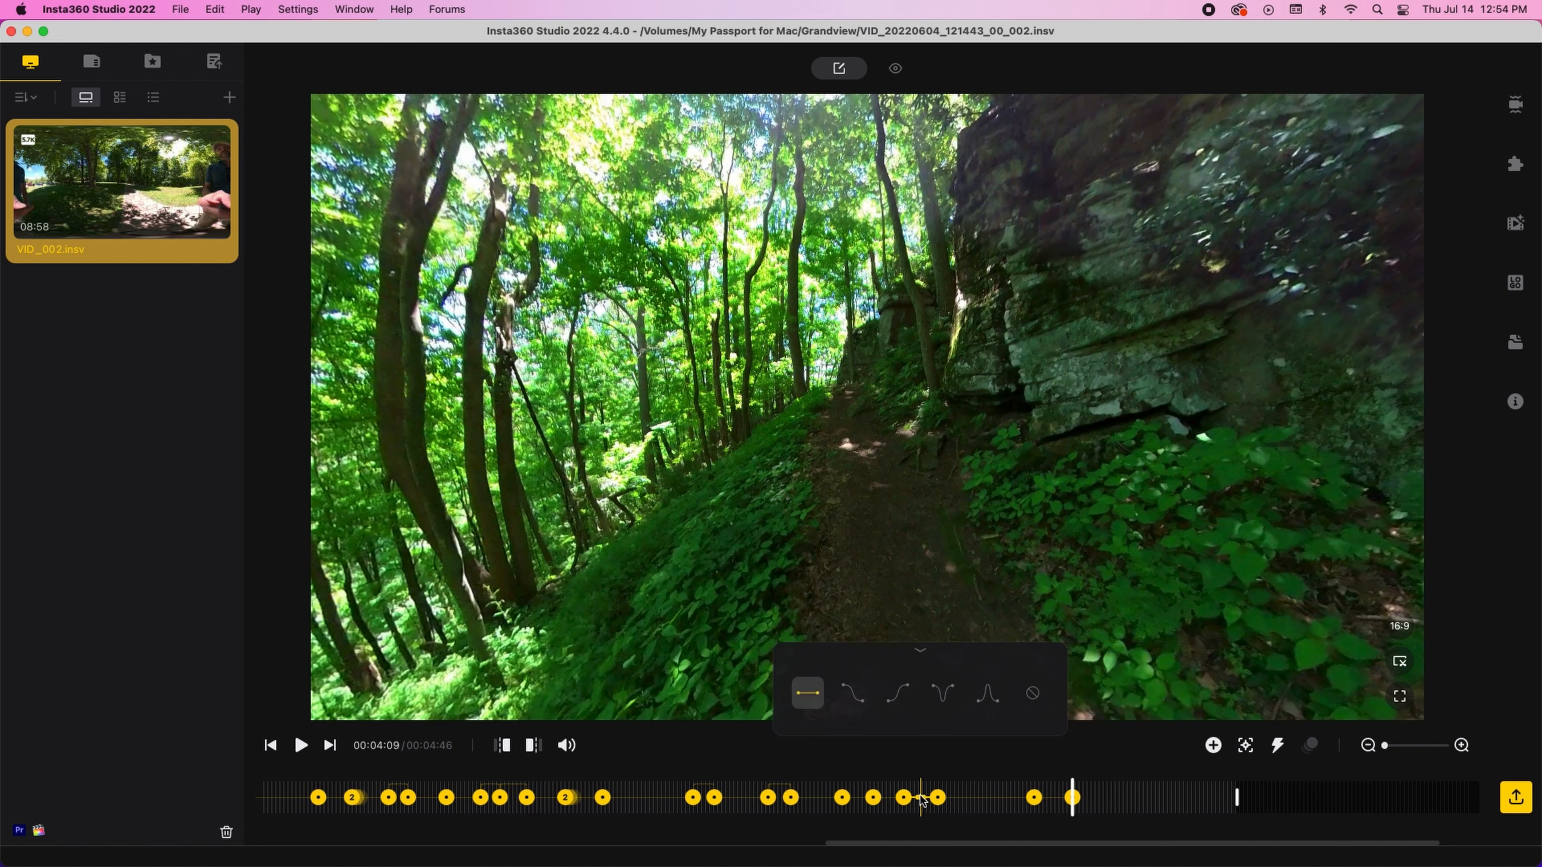
{"action": "left_click", "coordinate": [987, 696]}
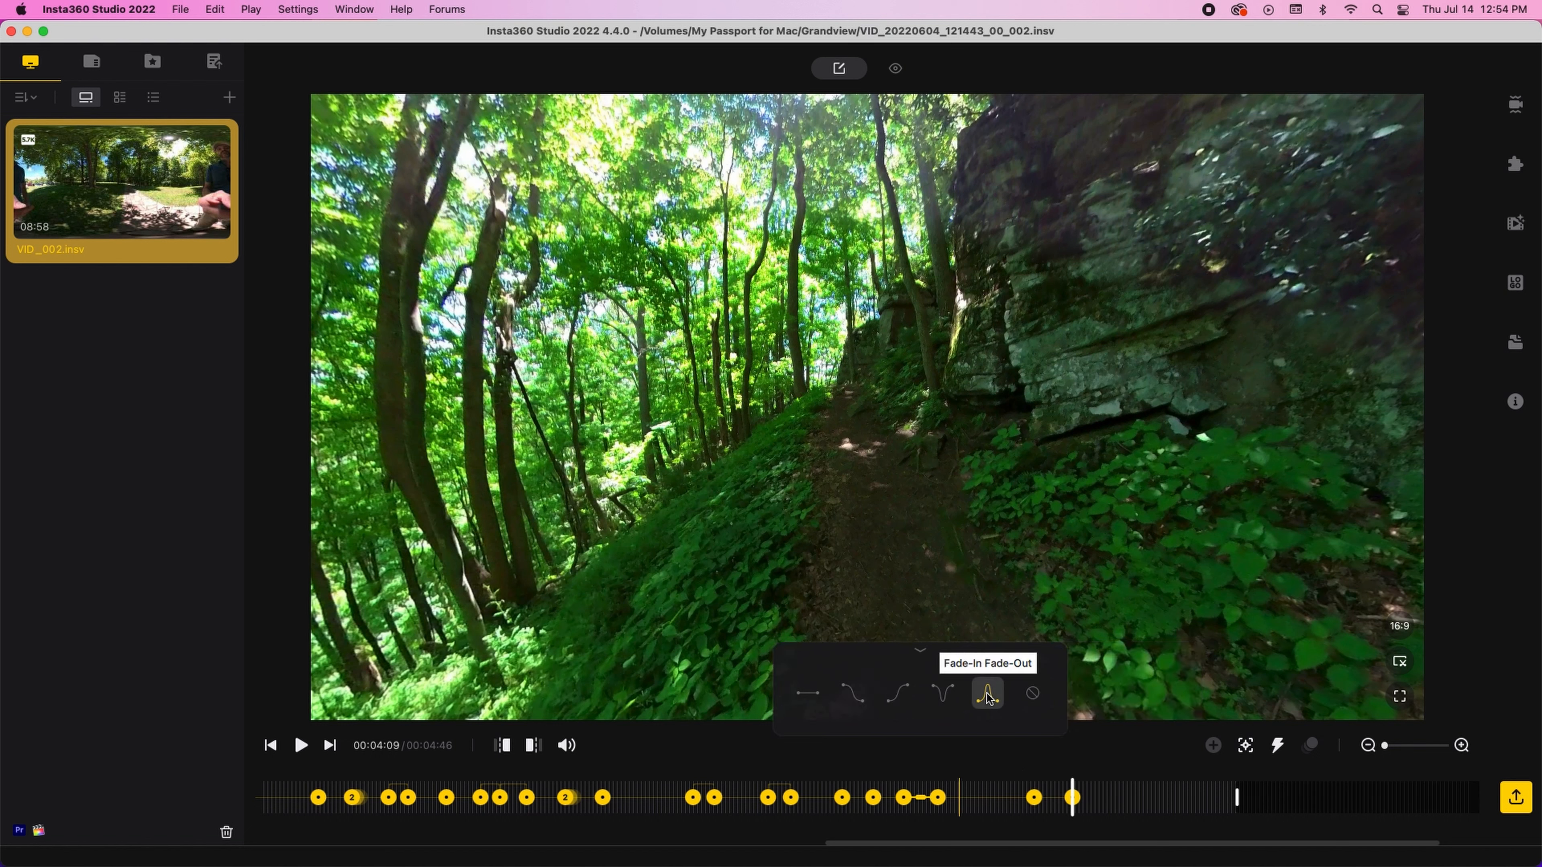
{"action": "left_click", "coordinate": [302, 746]}
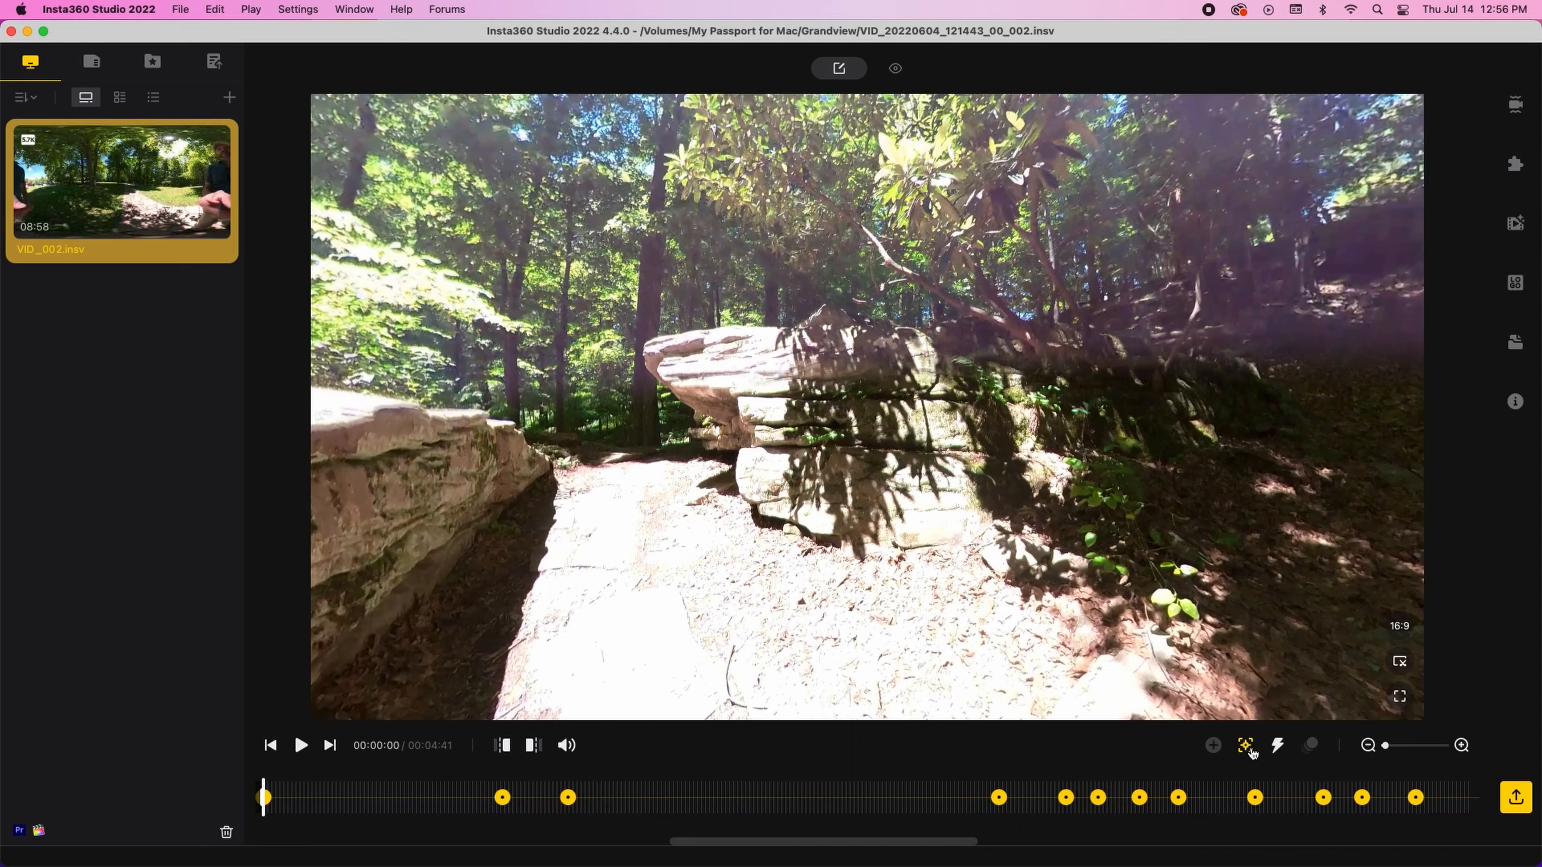
- Cover the whole clip, from start to trim end, with a 2x TimeShift speed section and toggle its motion blur
{"action": "left_click", "coordinate": [1277, 751]}
{"action": "left_click_drag", "start_coordinate": [311, 806], "coordinate": [1355, 826]}
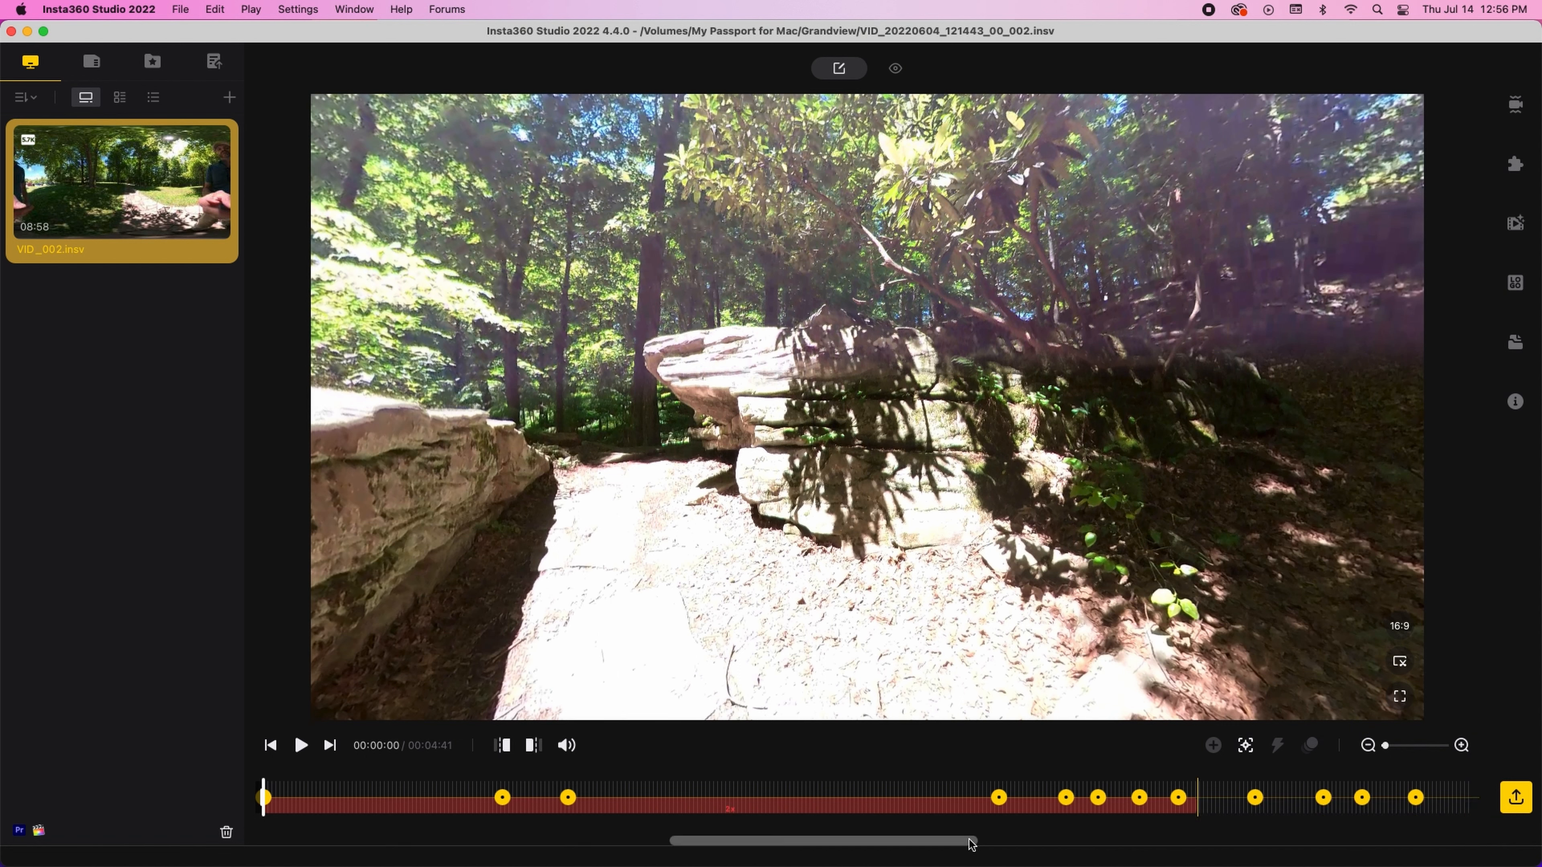
{"action": "left_click_drag", "start_coordinate": [965, 846], "coordinate": [1415, 843]}
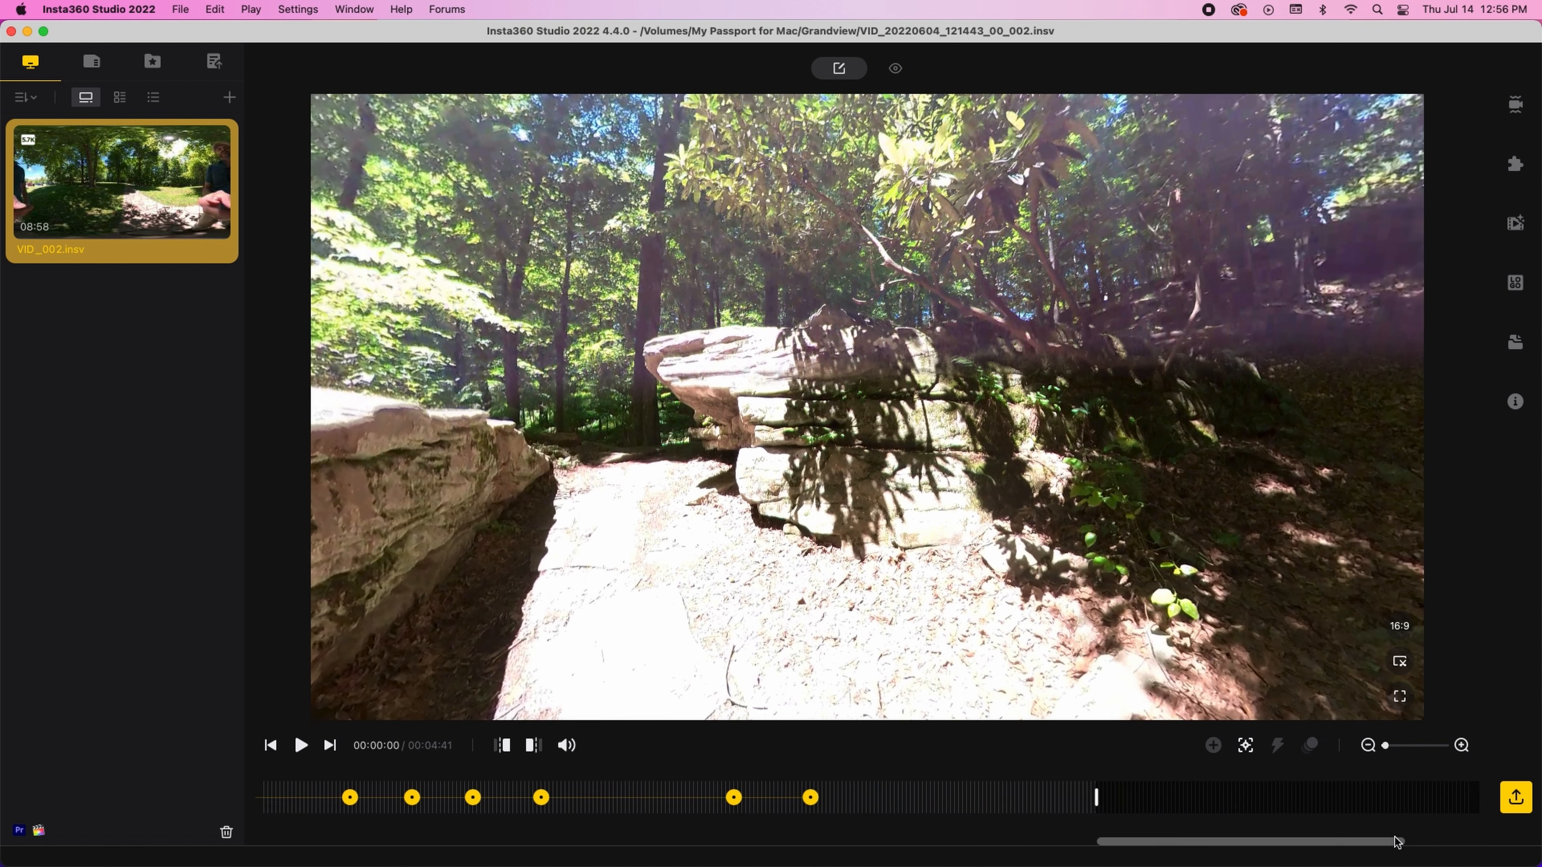
{"action": "left_click", "coordinate": [1109, 811]}
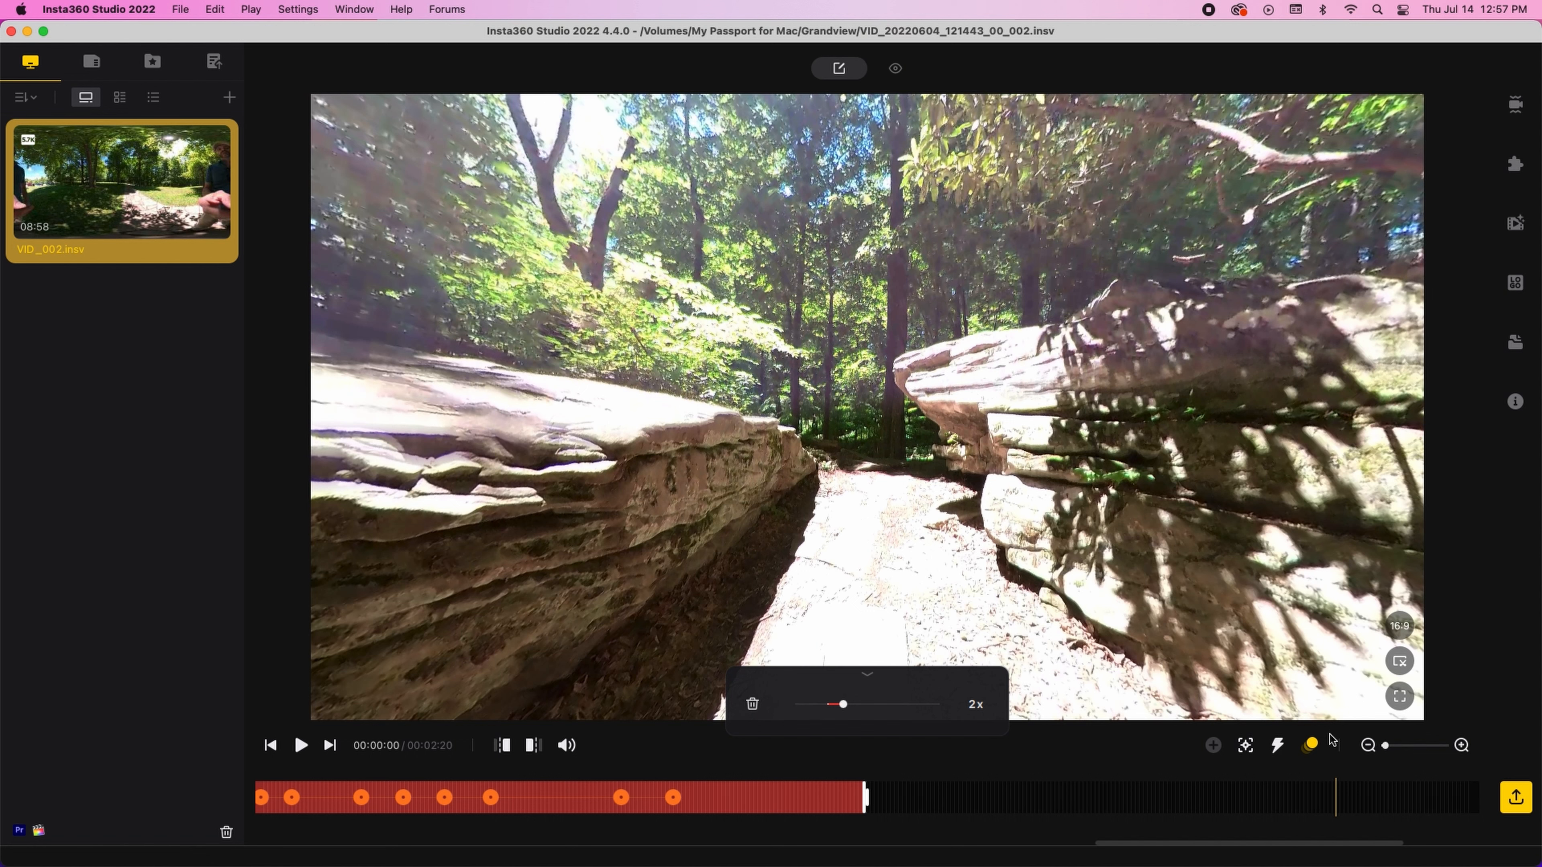
{"action": "left_click", "coordinate": [1313, 748]}
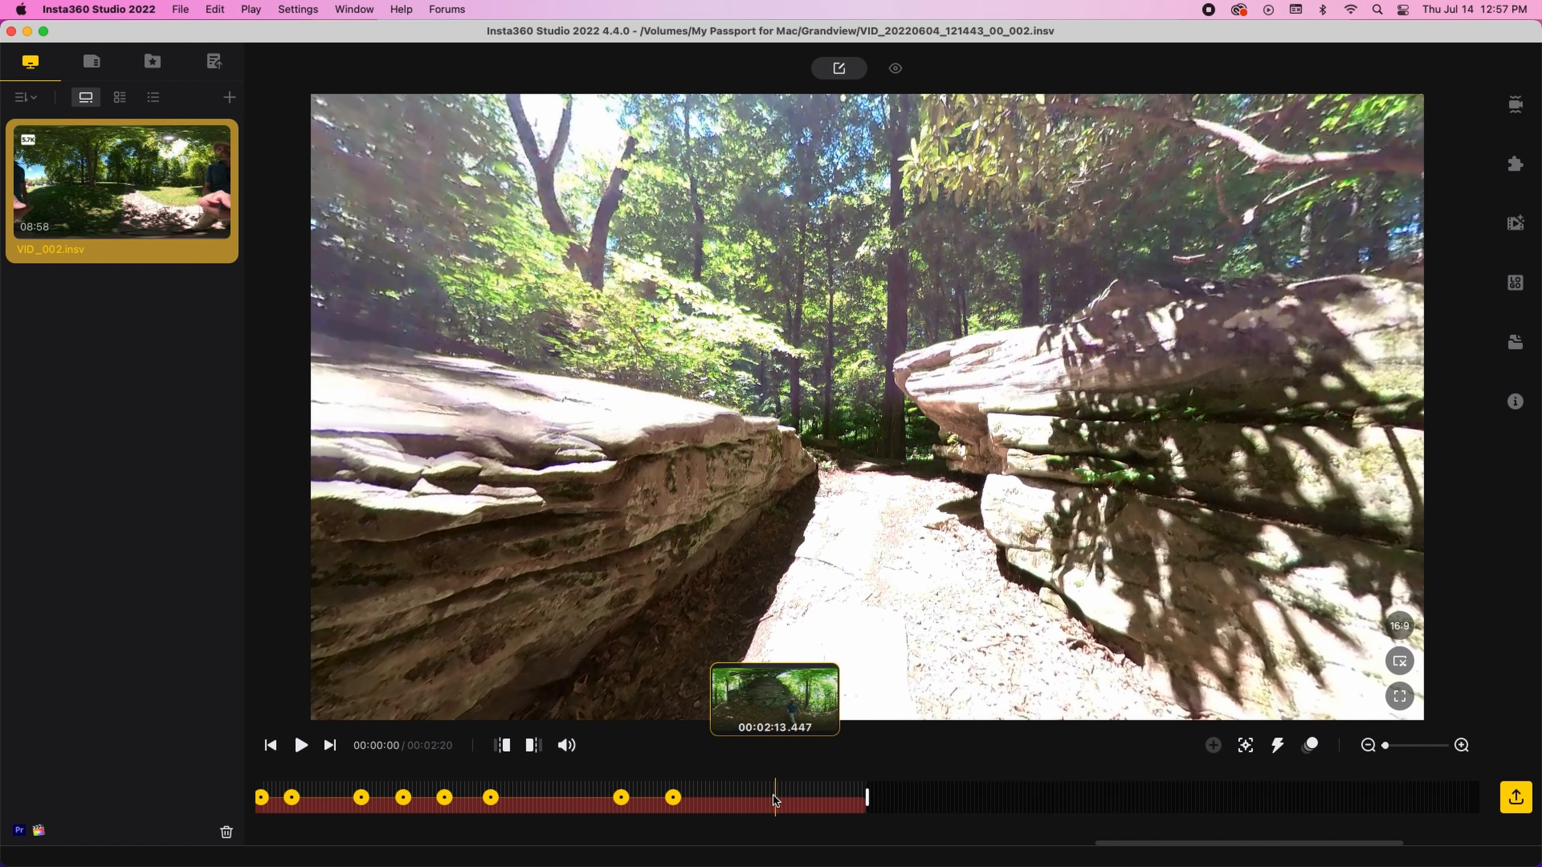
- Raise the speed of the TimeShift section to 6x and return to the trim start
{"action": "left_click", "coordinate": [755, 811]}
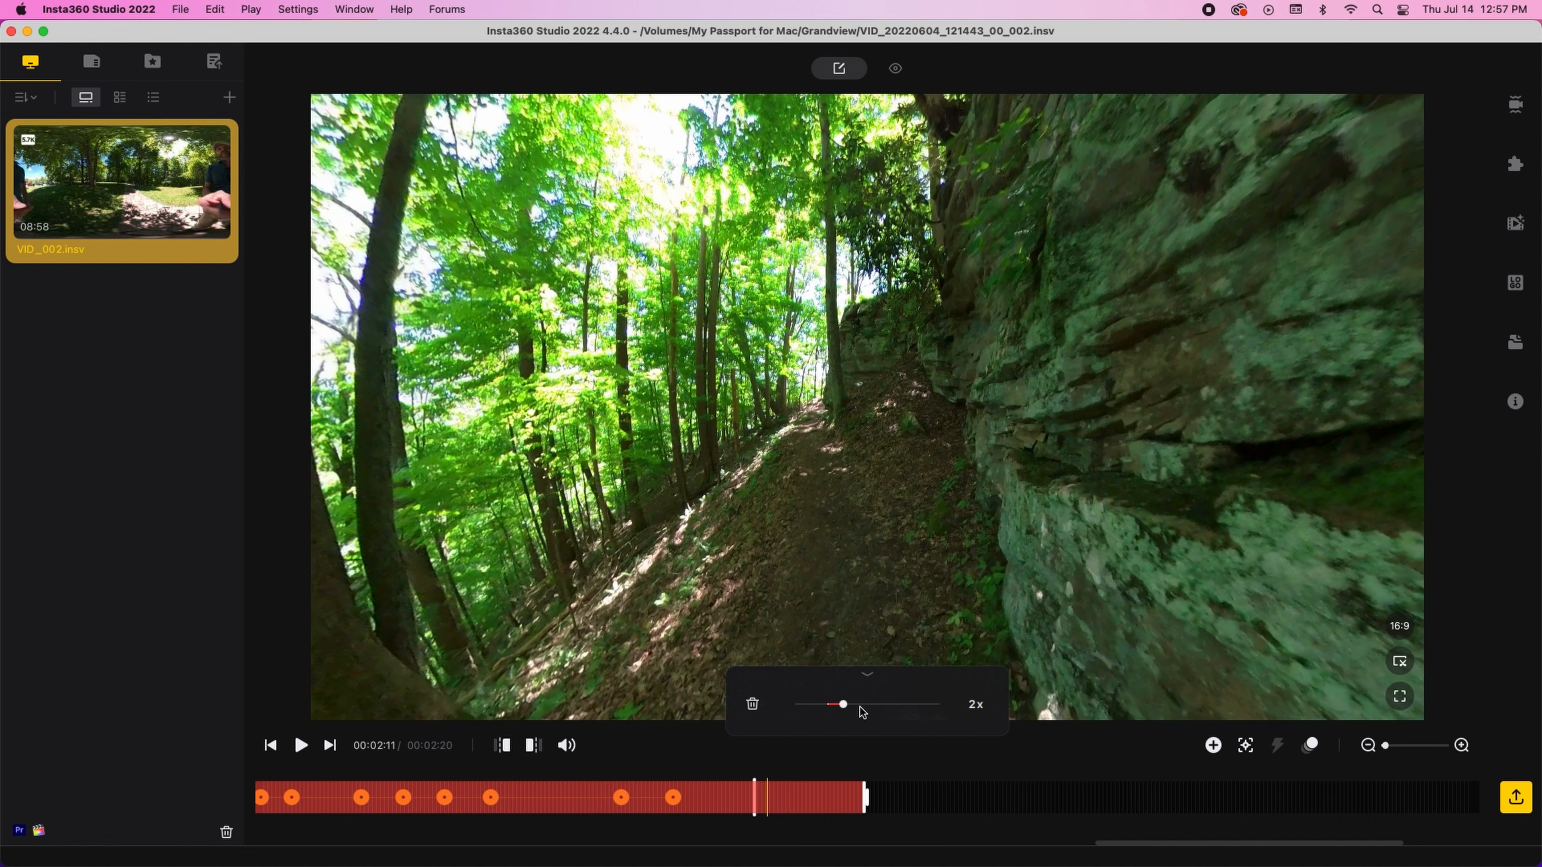
{"action": "left_click_drag", "start_coordinate": [845, 707], "coordinate": [867, 706]}
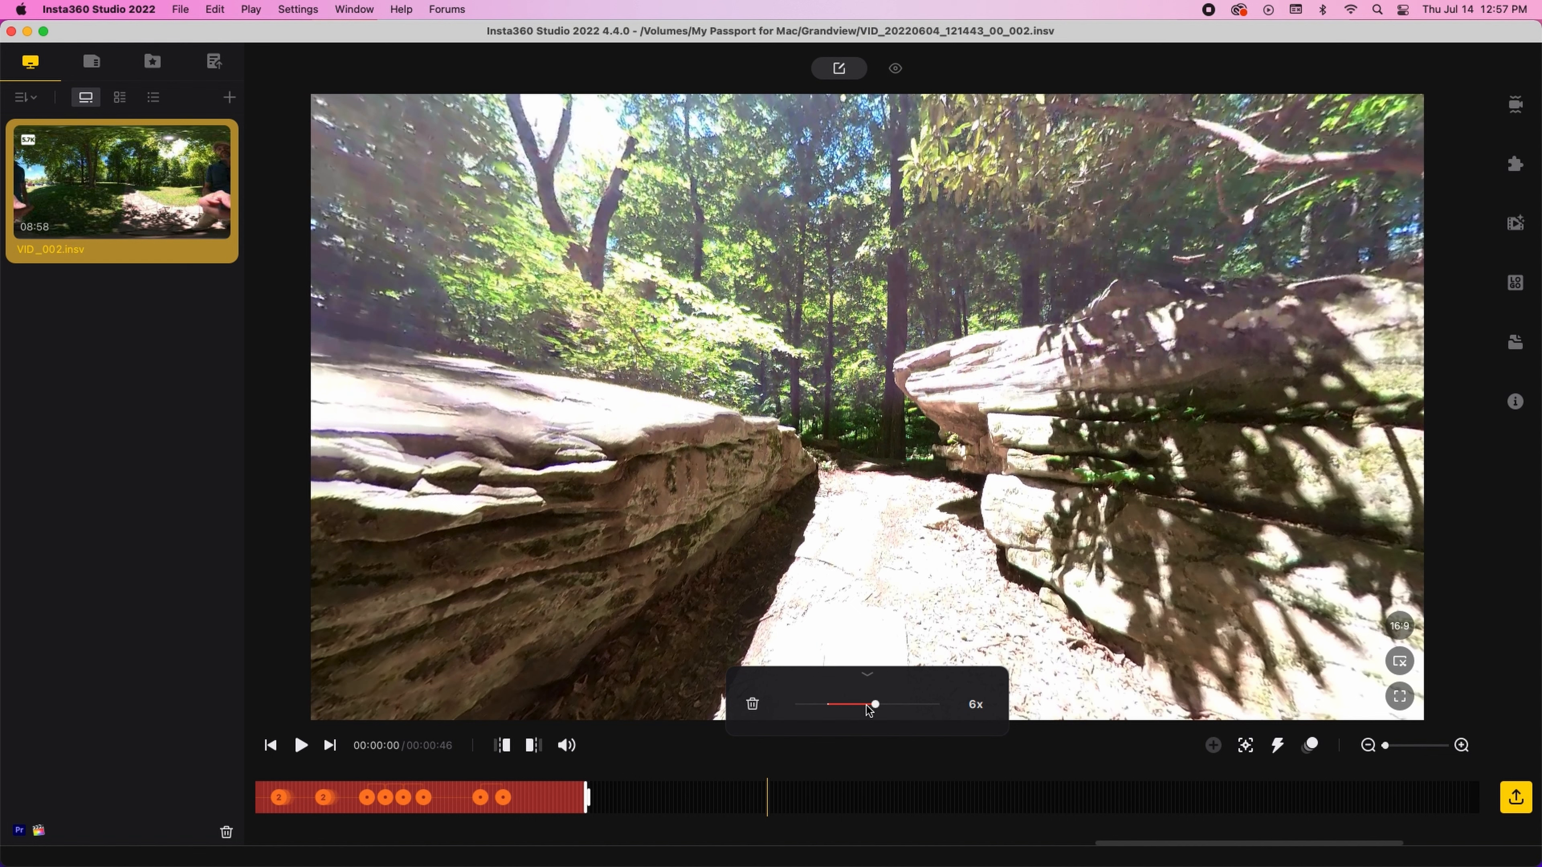
{"action": "mouse_move", "coordinate": [874, 706]}
{"action": "left_mouse_down"}
{"action": "mouse_move", "coordinate": [977, 706]}
{"action": "mouse_move", "coordinate": [874, 721]}
{"action": "left_mouse_up"}
{"action": "left_click", "coordinate": [271, 745]}
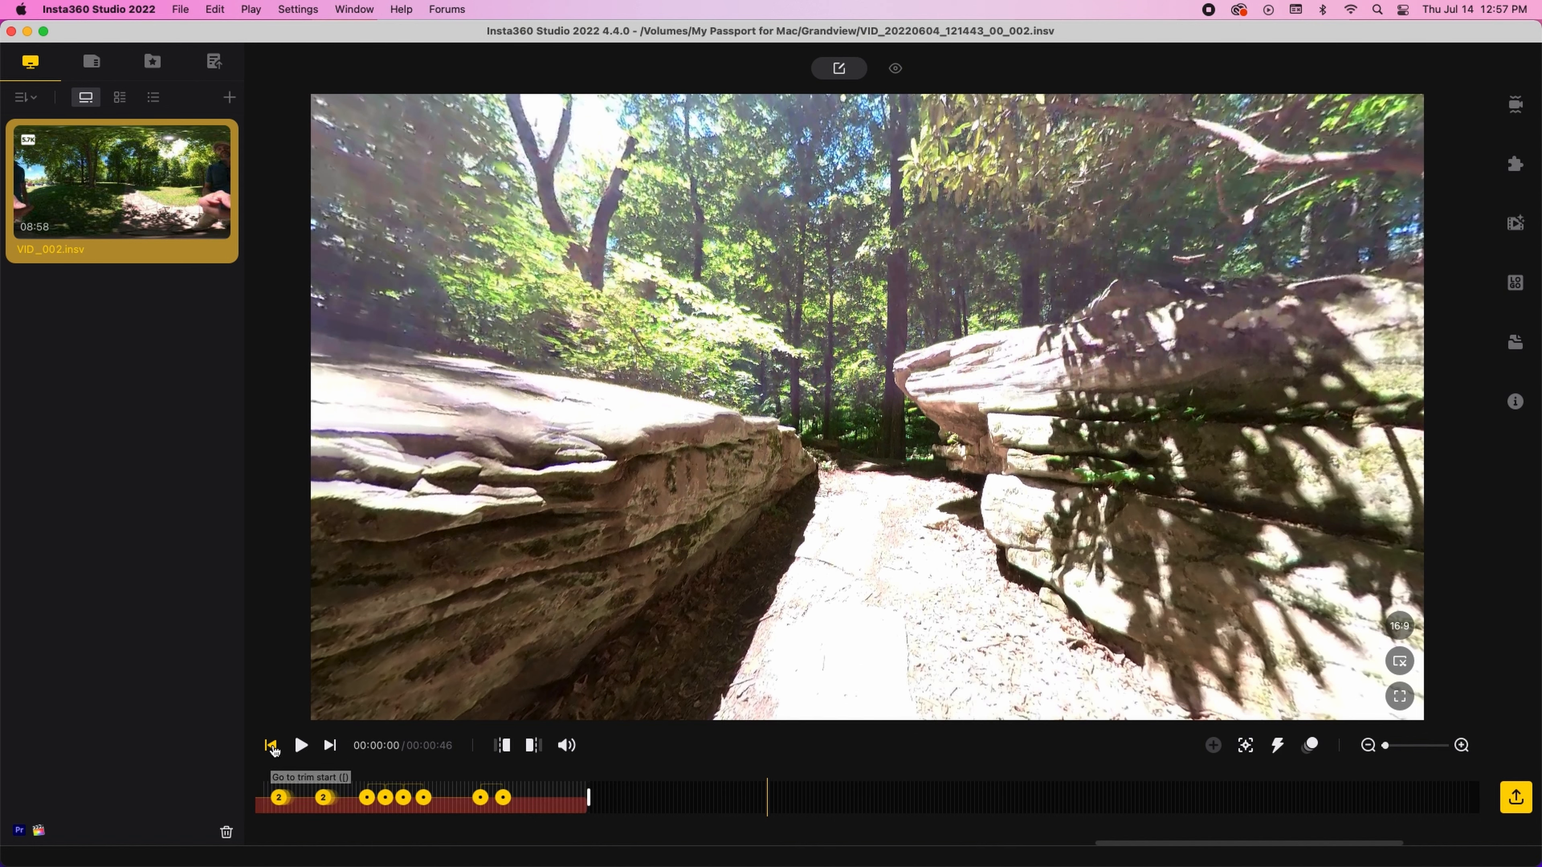